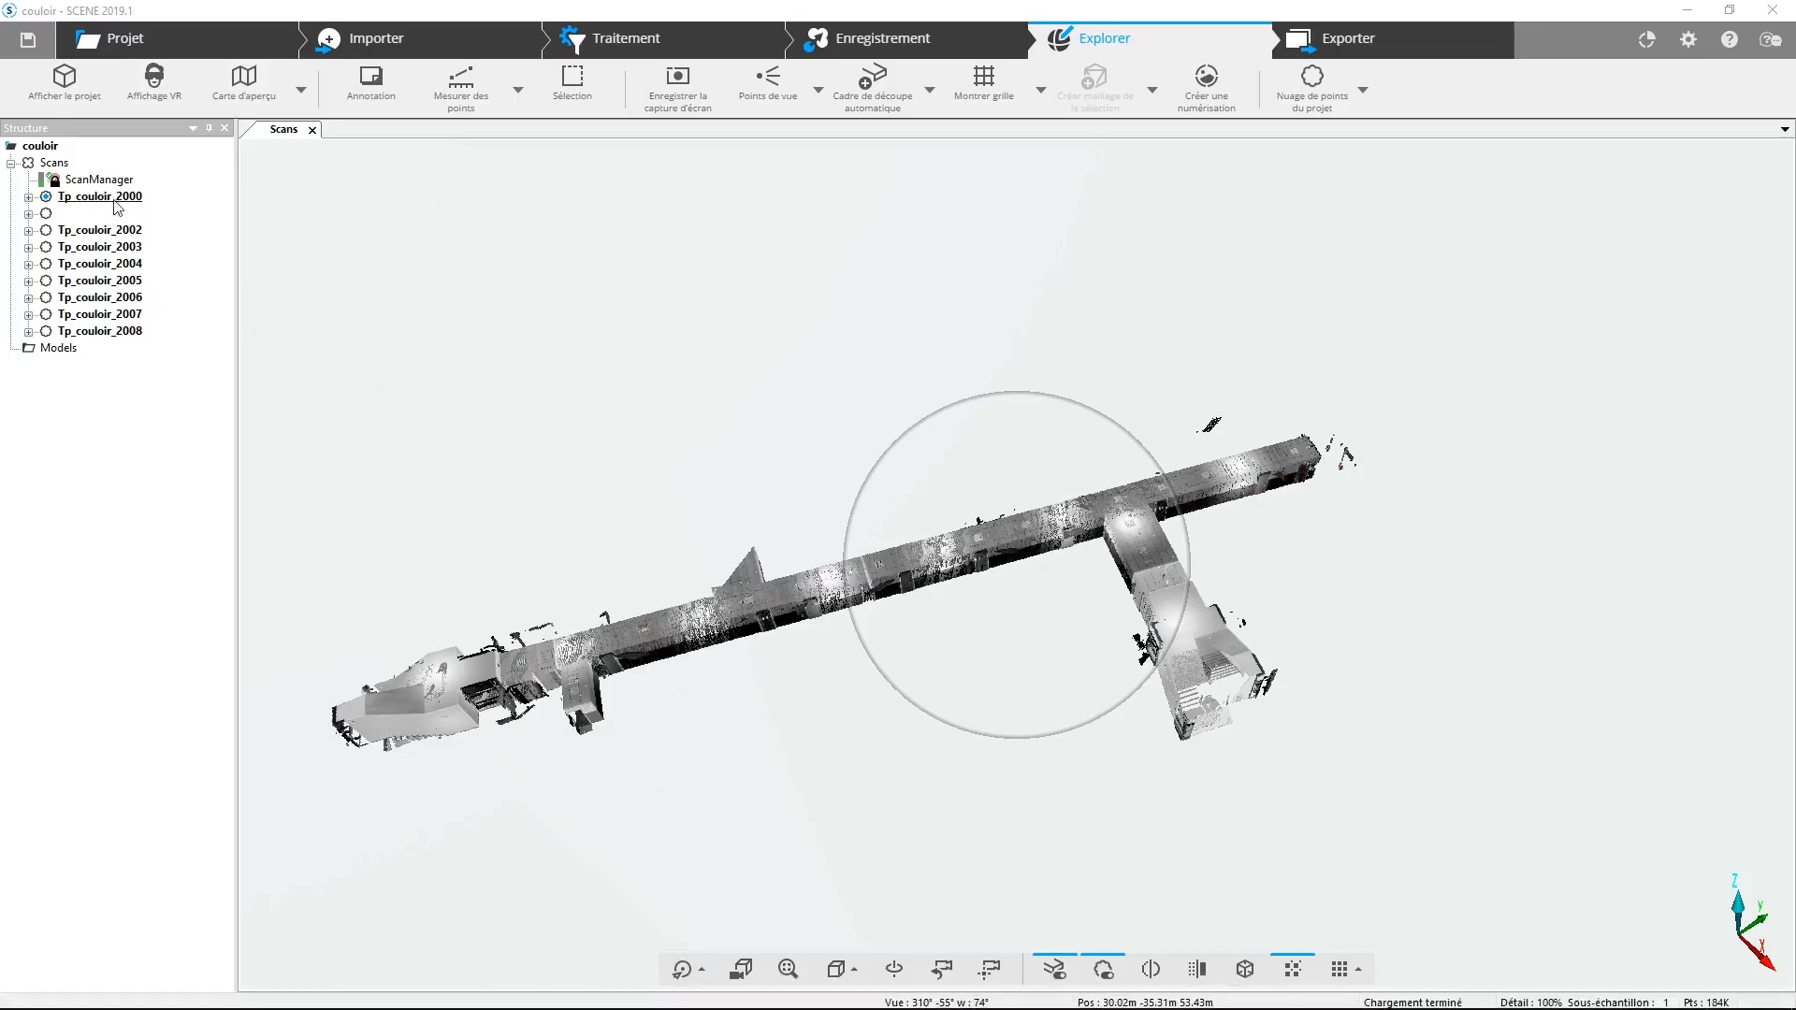
- Switch to COVADIS and display the graphical traverse view for GeoBase.geo beside the station and point listing
{"action": "mouse_move", "coordinate": [280, 1008]}
{"action": "left_click", "coordinate": [435, 990]}
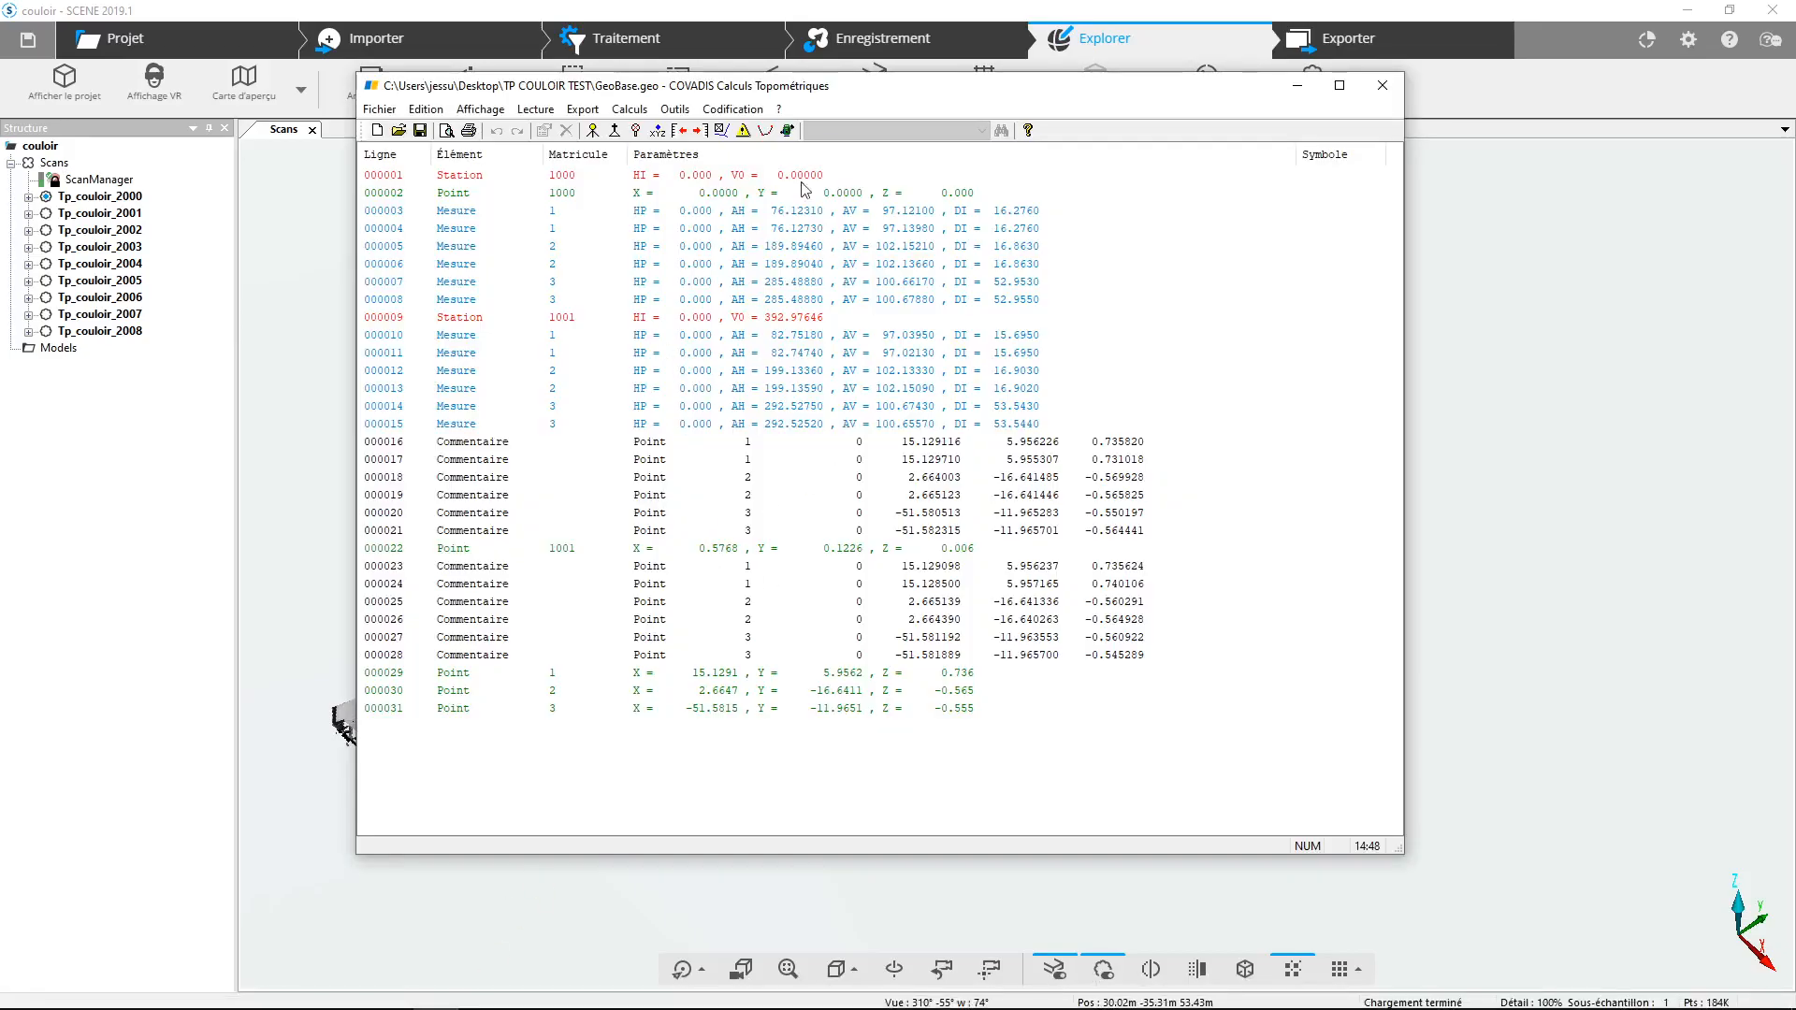
{"action": "left_click", "coordinate": [692, 109]}
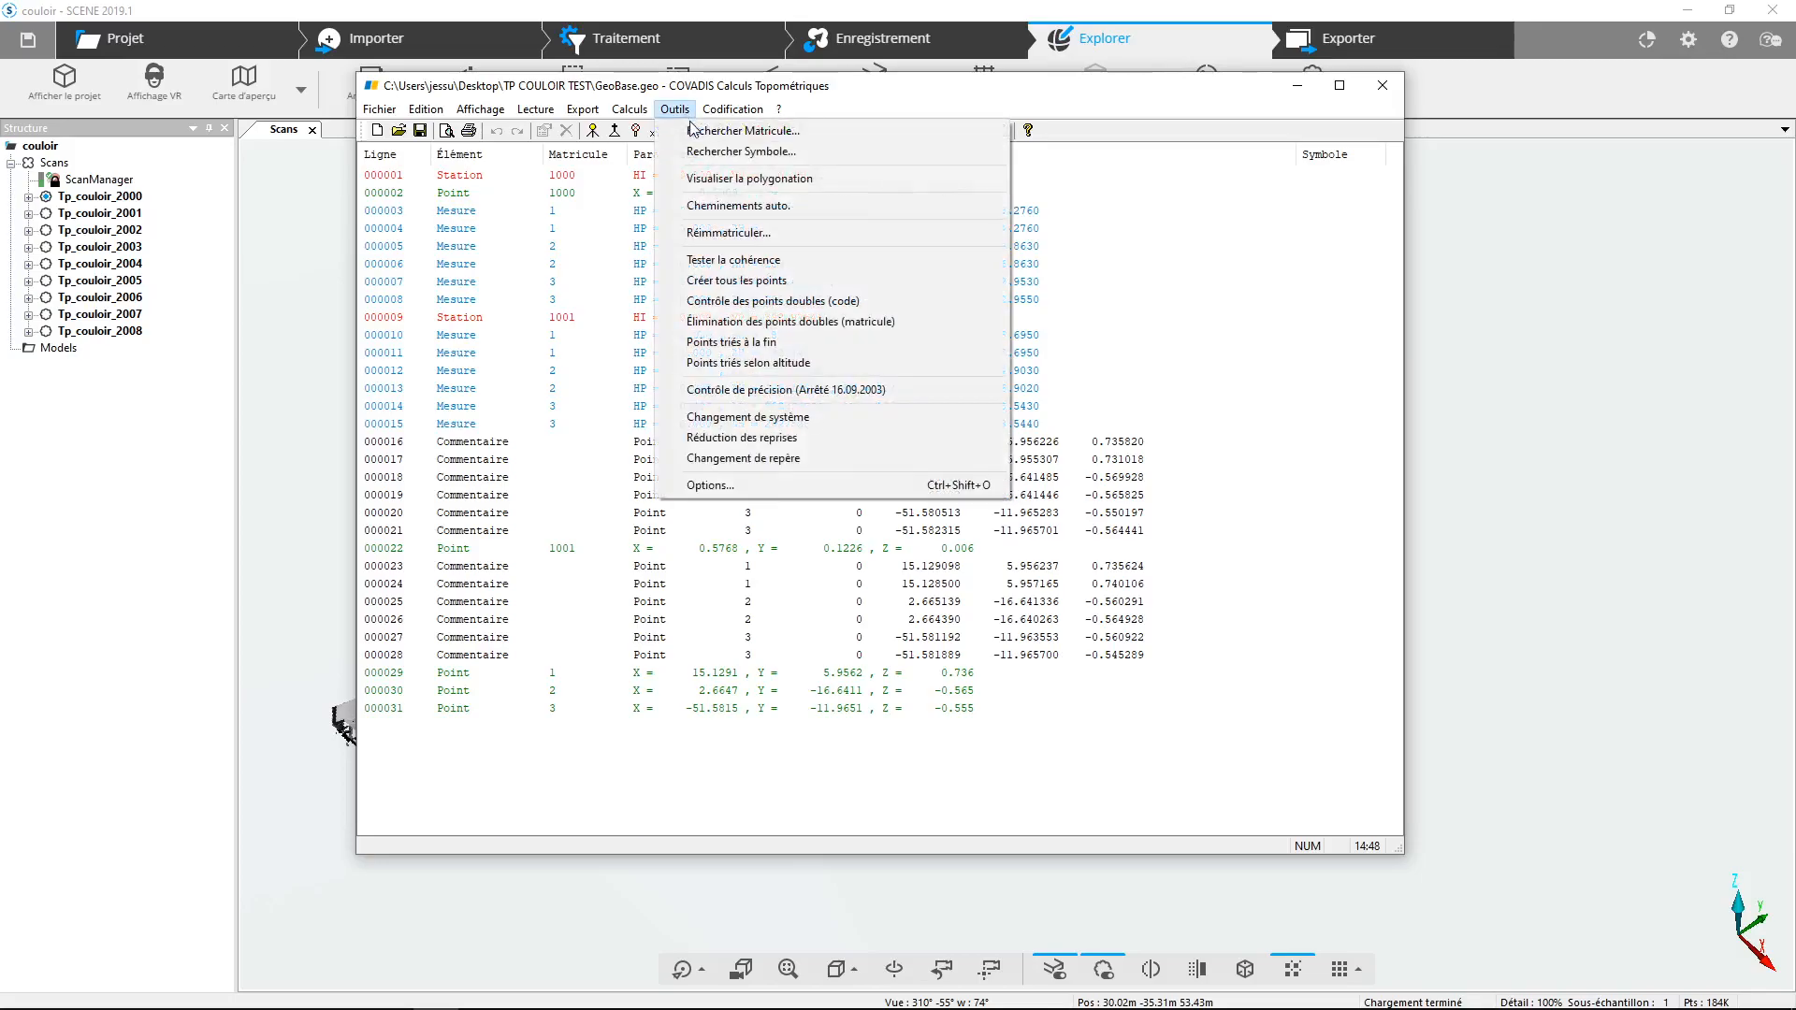
{"action": "left_click", "coordinate": [730, 178]}
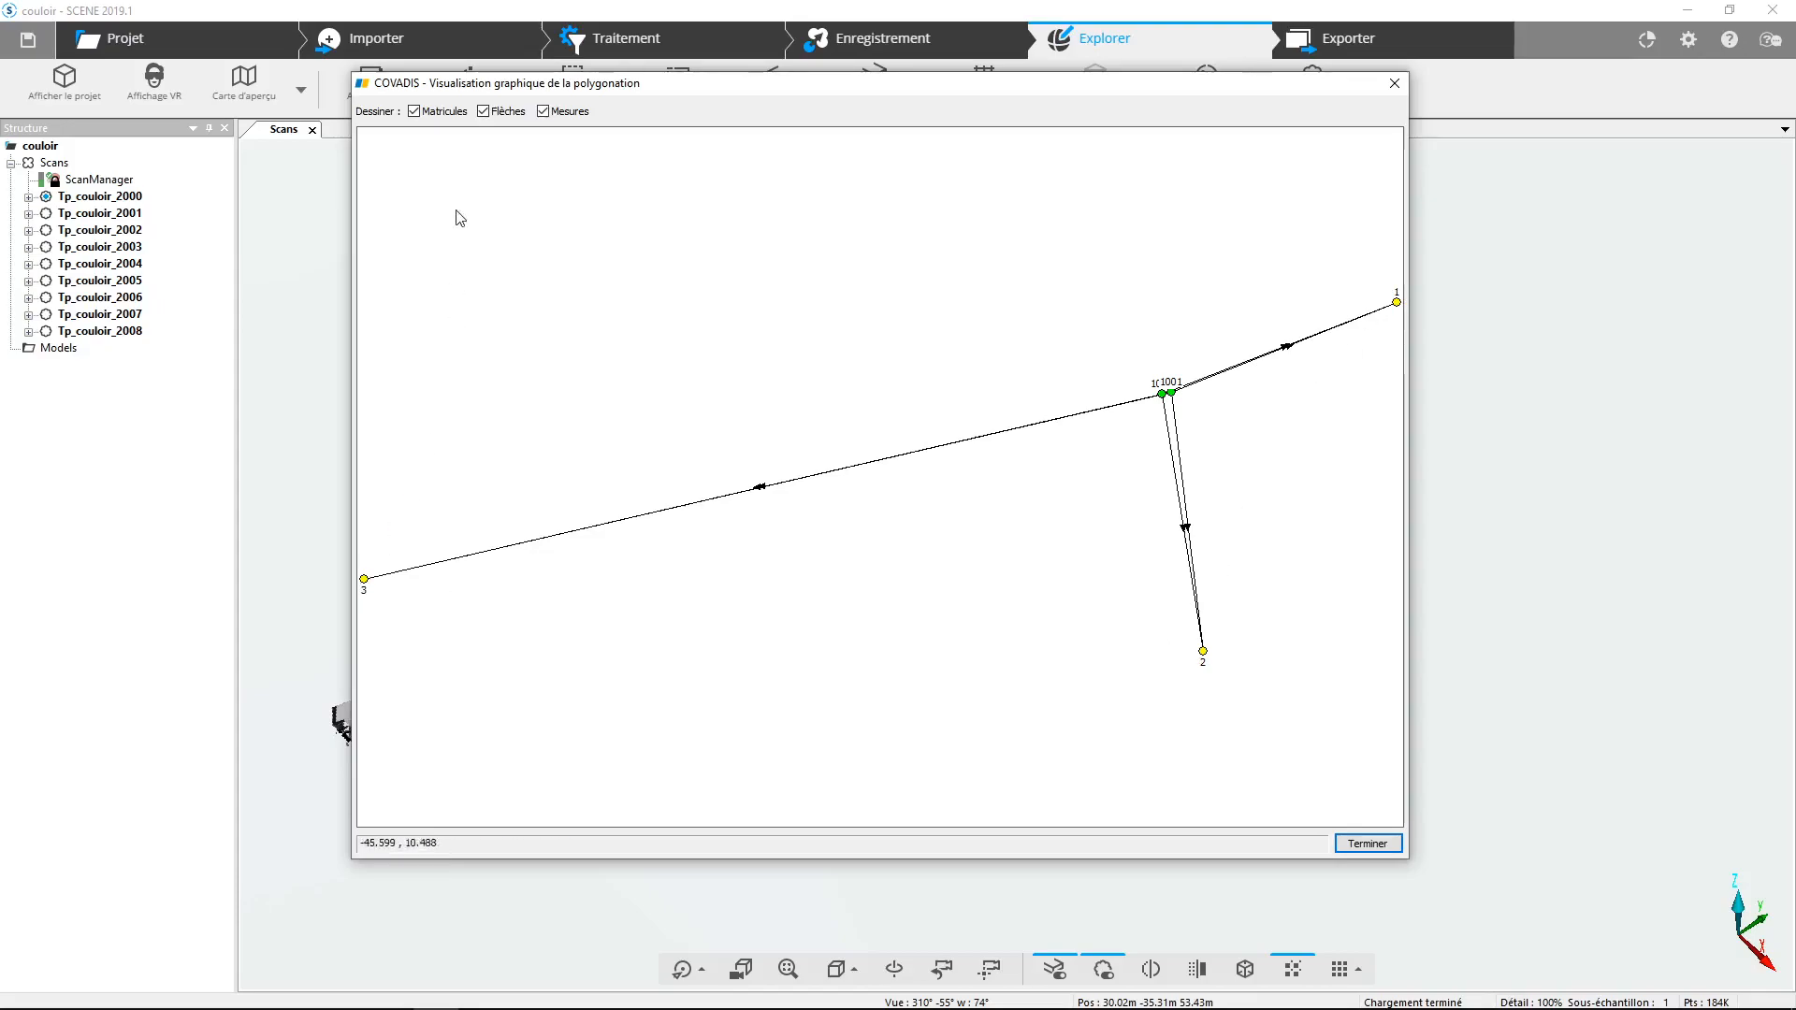
{"action": "left_click_drag", "start_coordinate": [468, 85], "coordinate": [890, 108]}
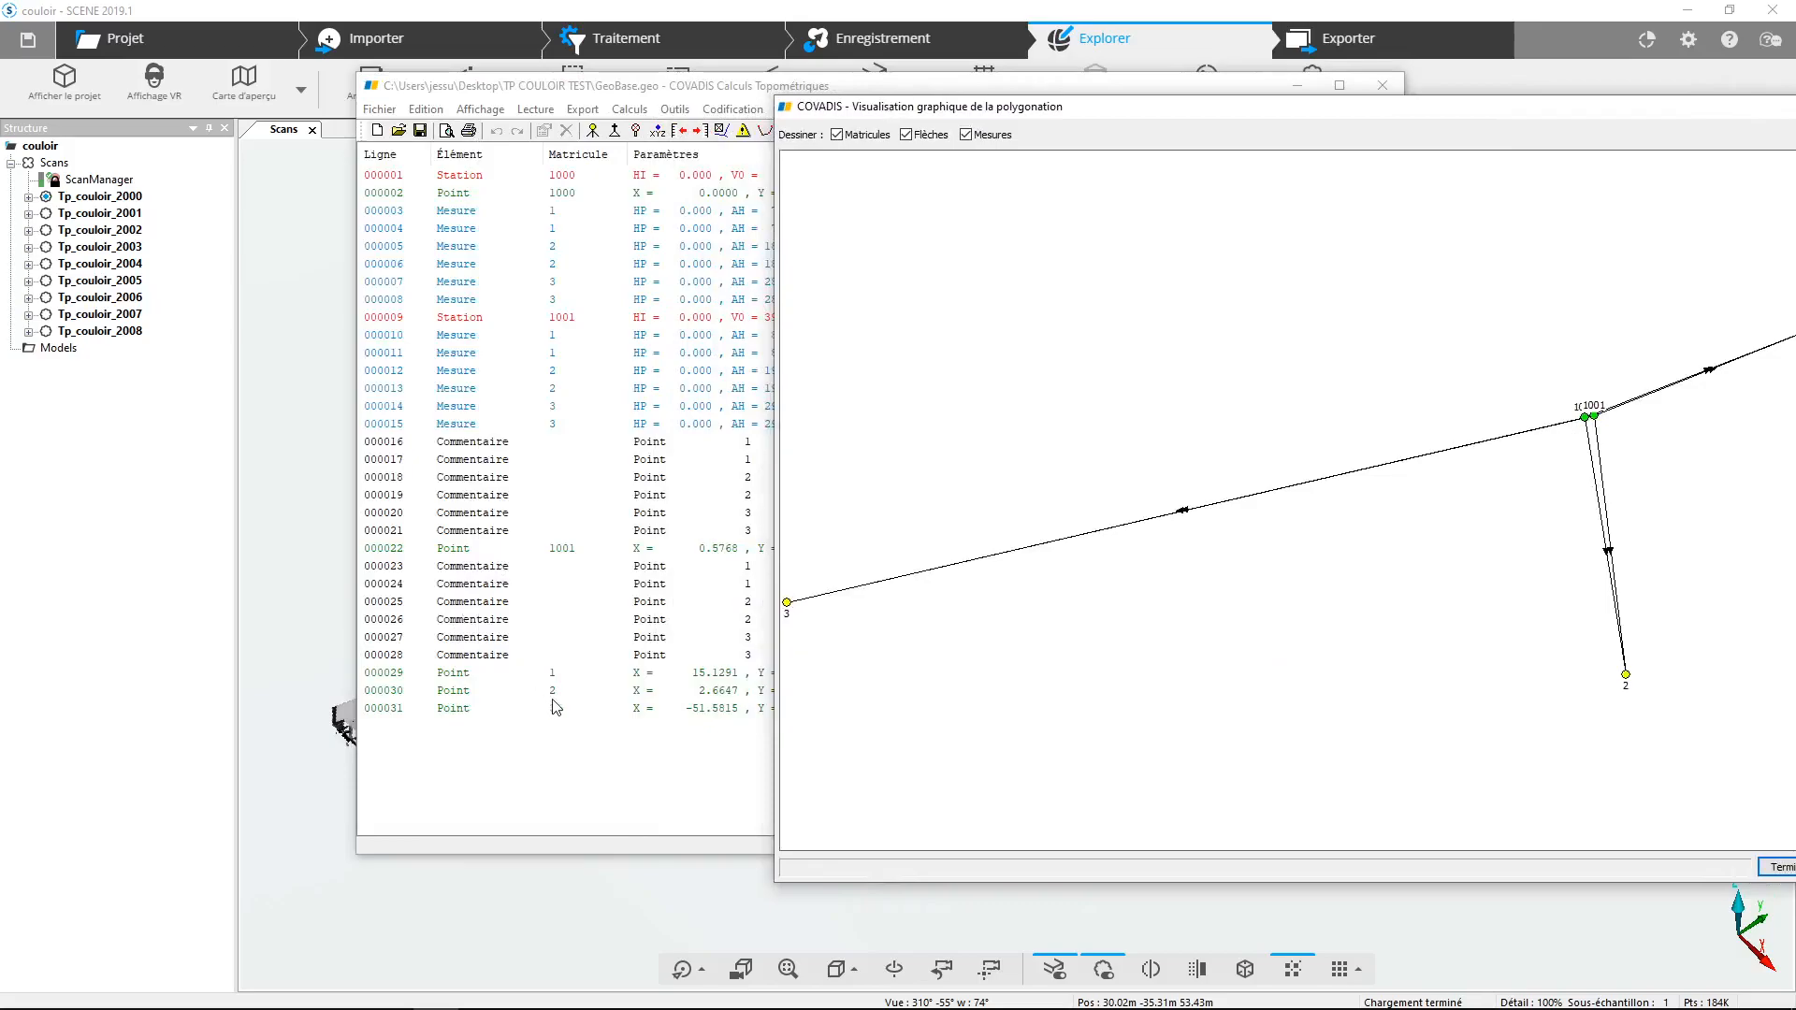
- Review the C1, C2 and C3 coordinates in points.csv, and close the file and both COVADIS windows
{"action": "left_click", "coordinate": [478, 992]}
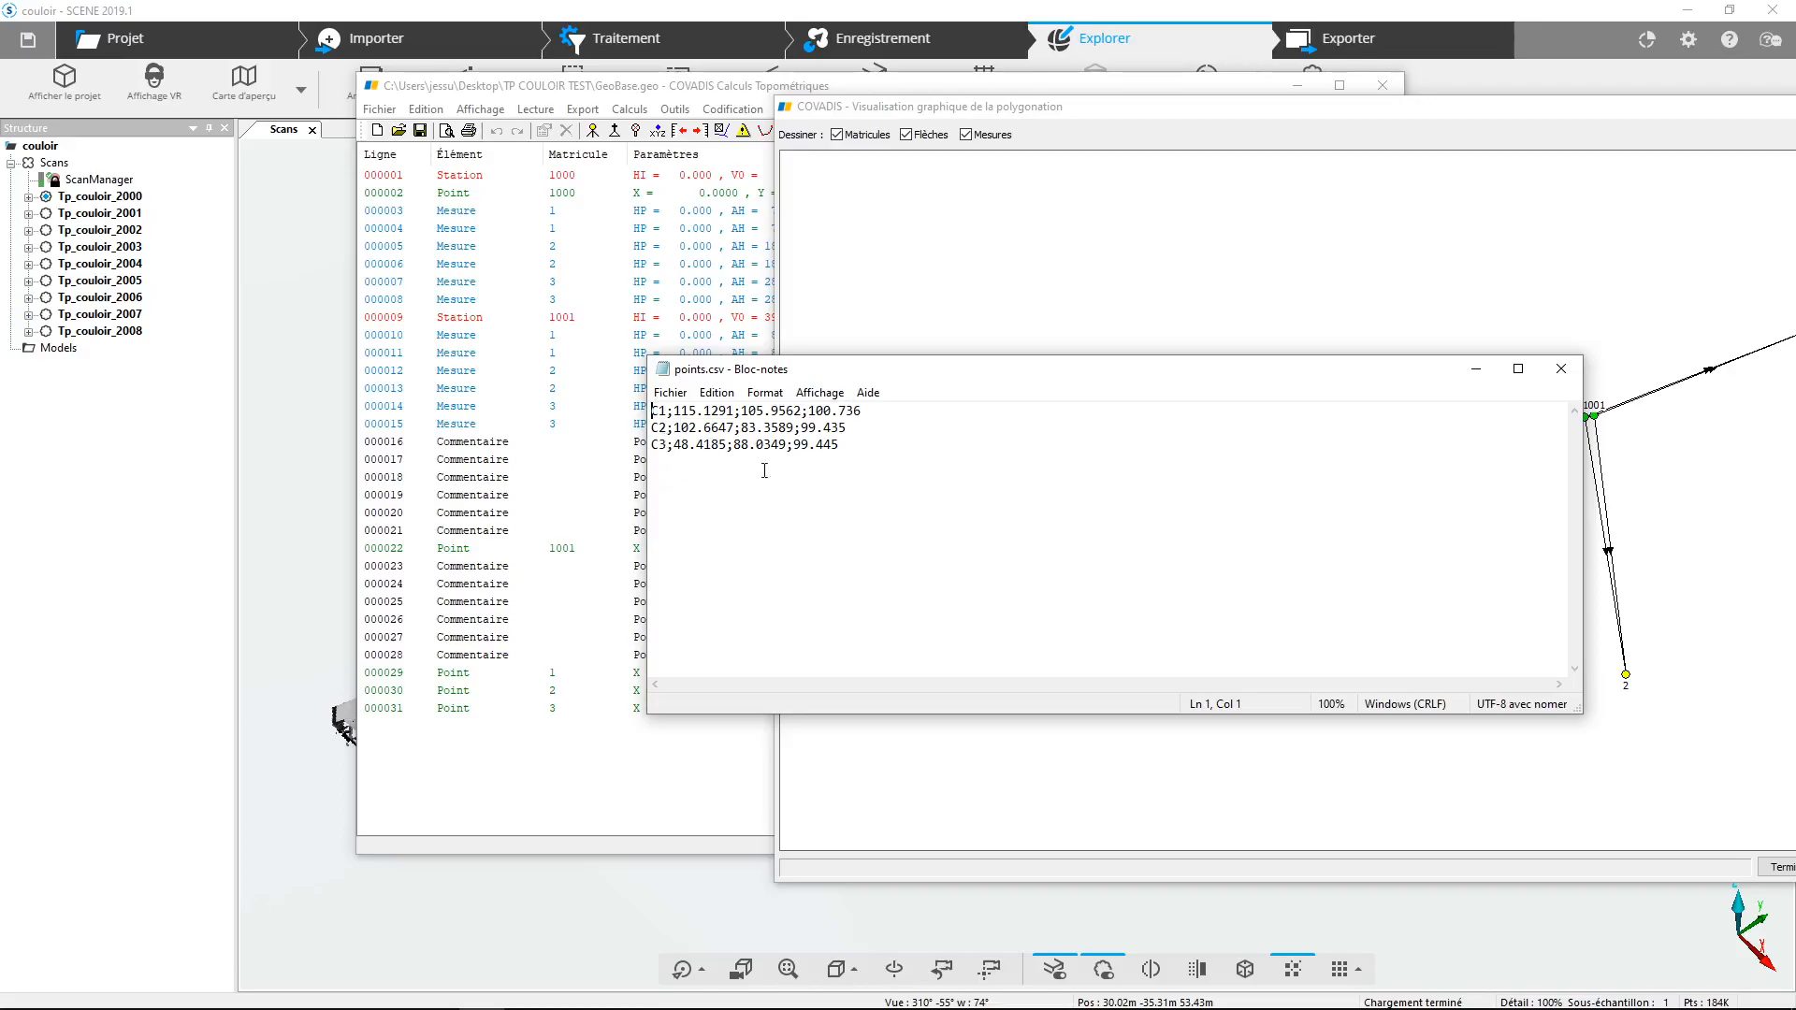
{"action": "left_click_drag", "start_coordinate": [1381, 371], "coordinate": [1192, 352]}
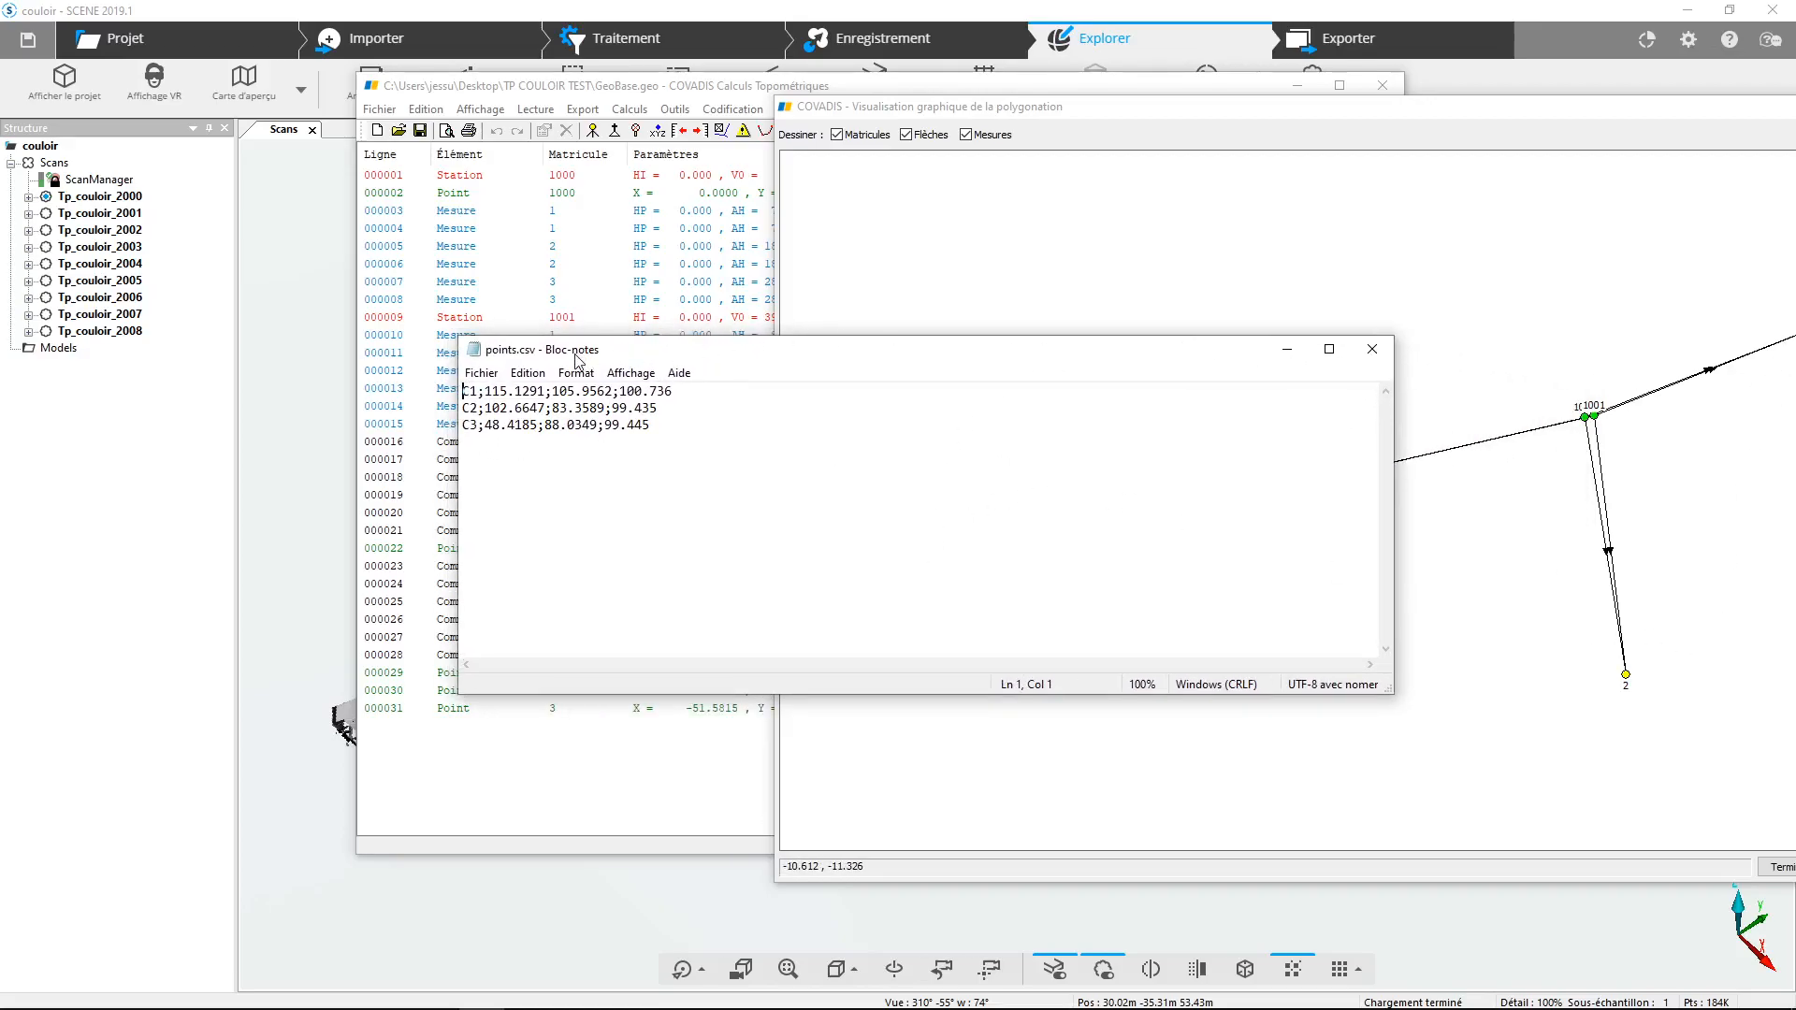
{"action": "left_click", "coordinate": [1372, 349]}
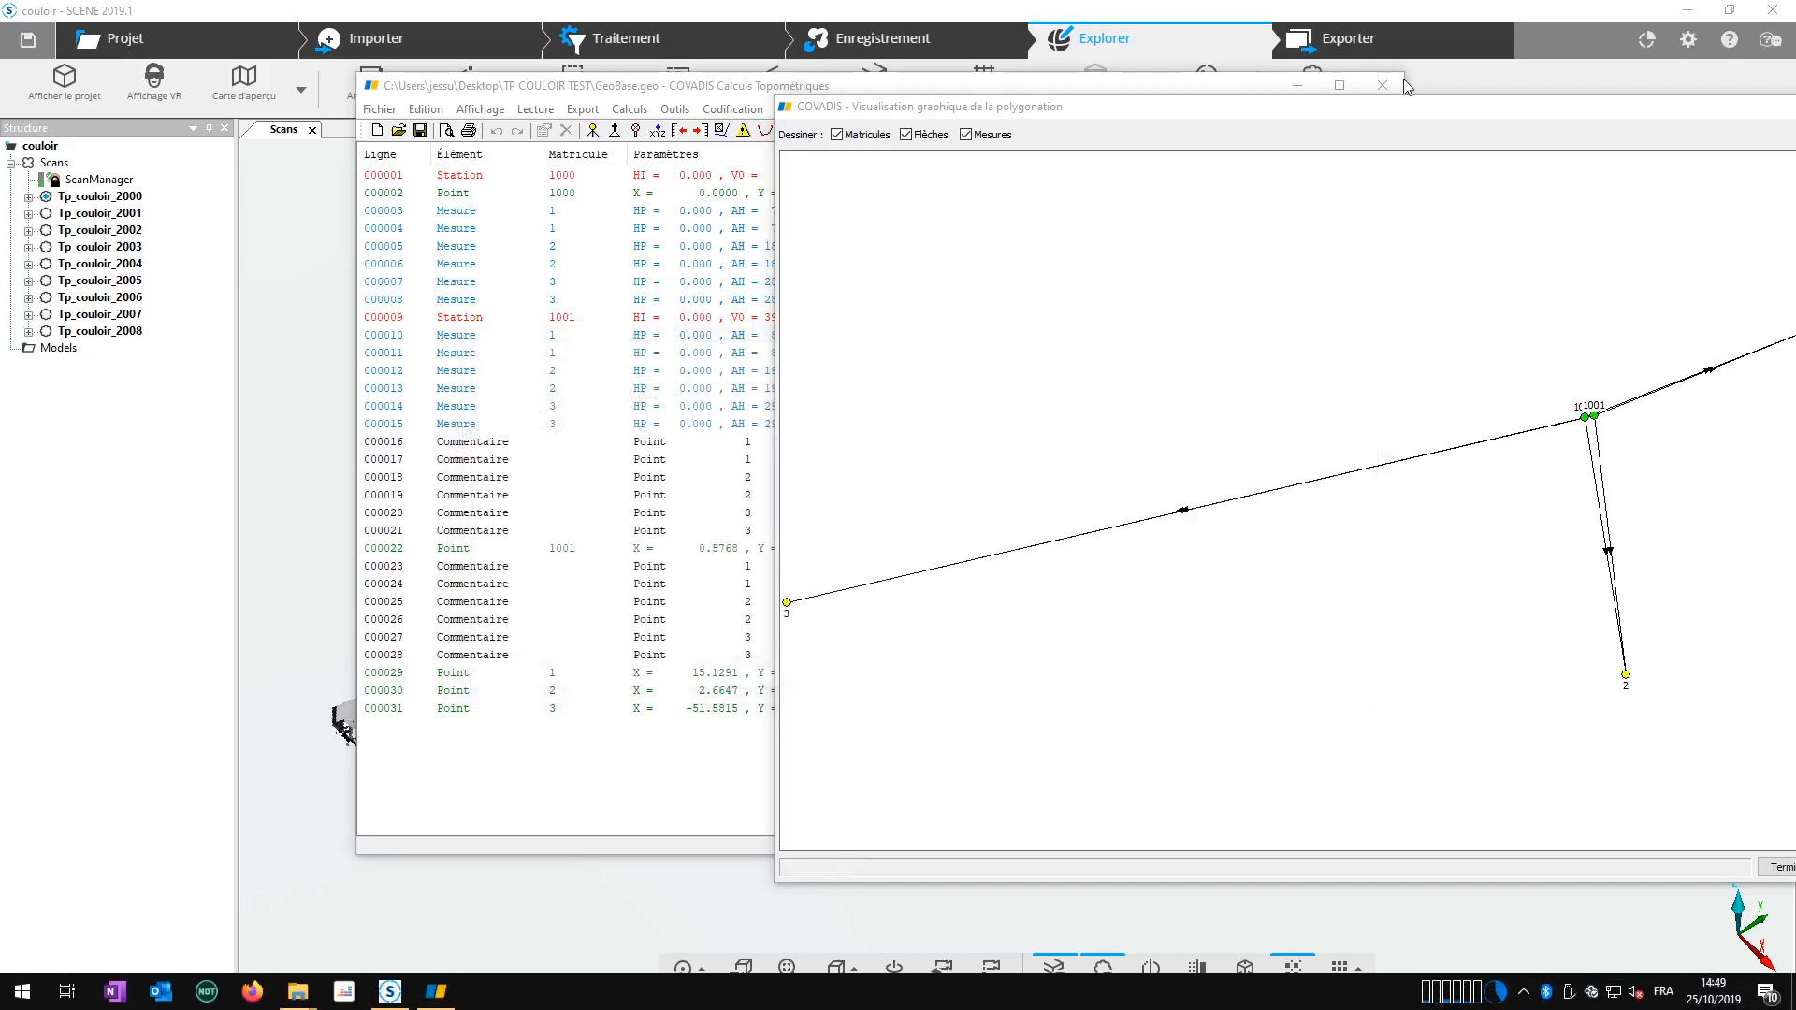
{"action": "left_click_drag", "start_coordinate": [1389, 109], "coordinate": [998, 113]}
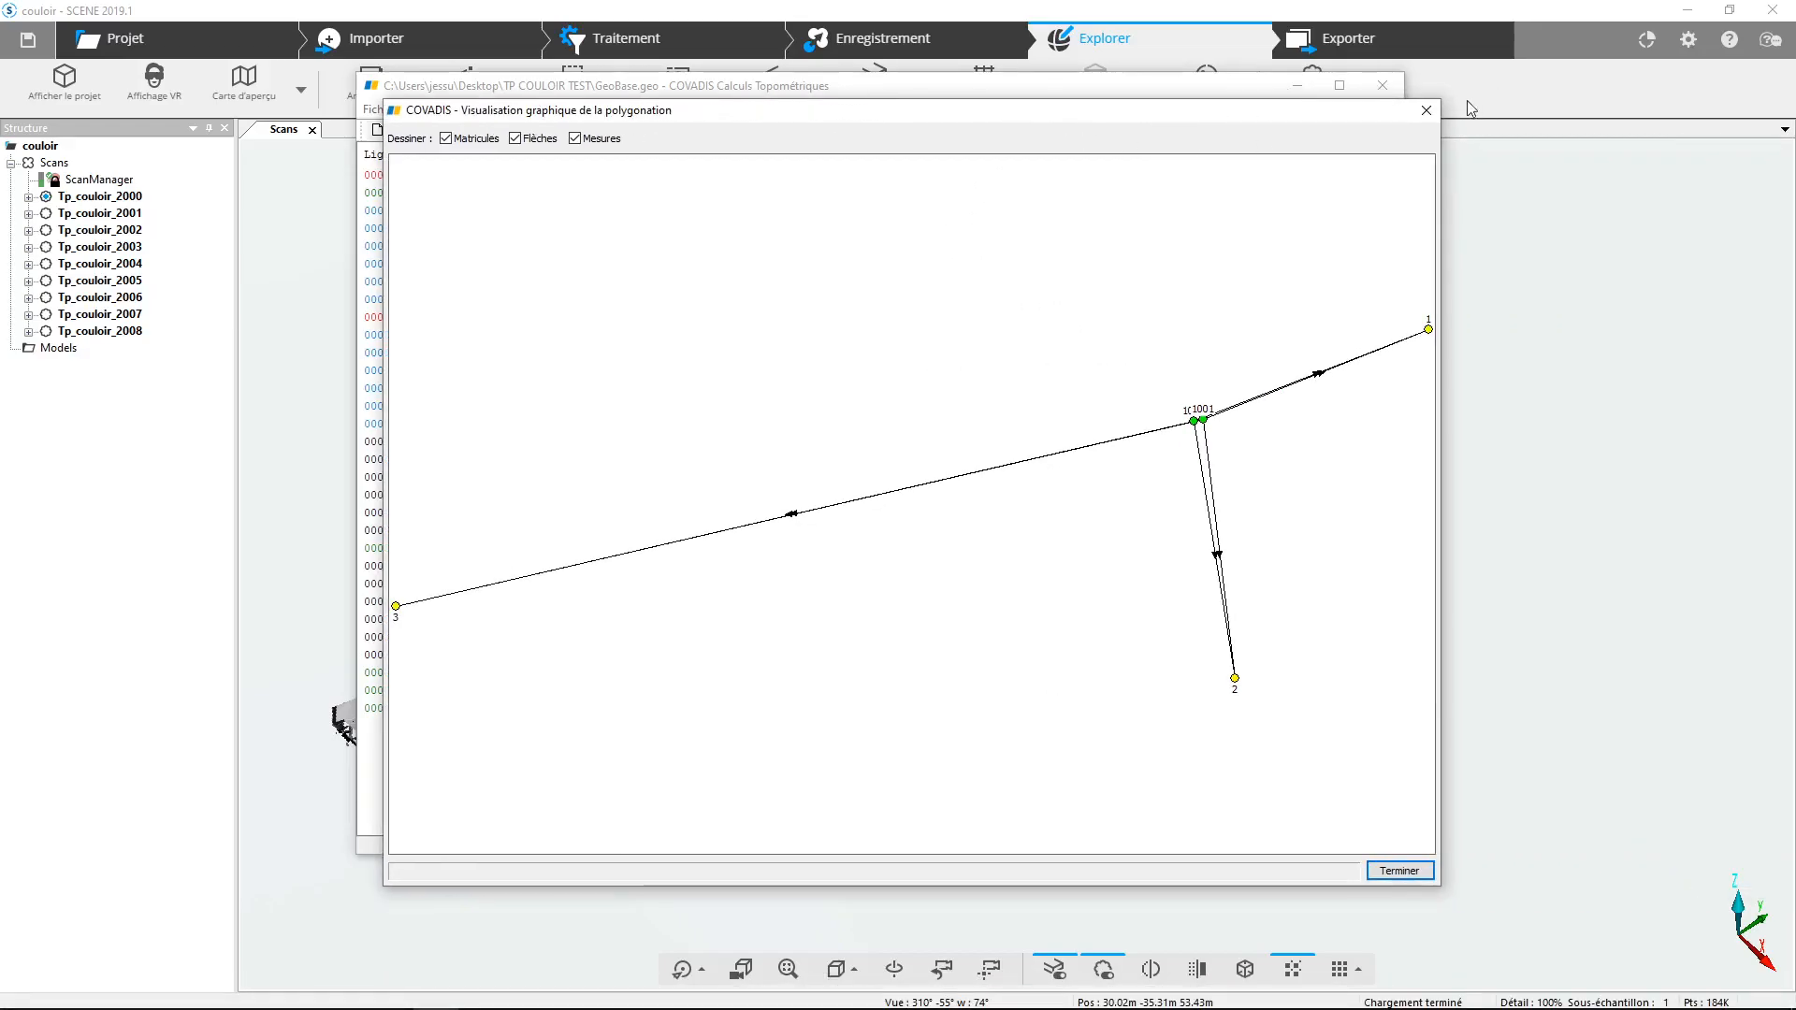
{"action": "left_click", "coordinate": [1383, 86]}
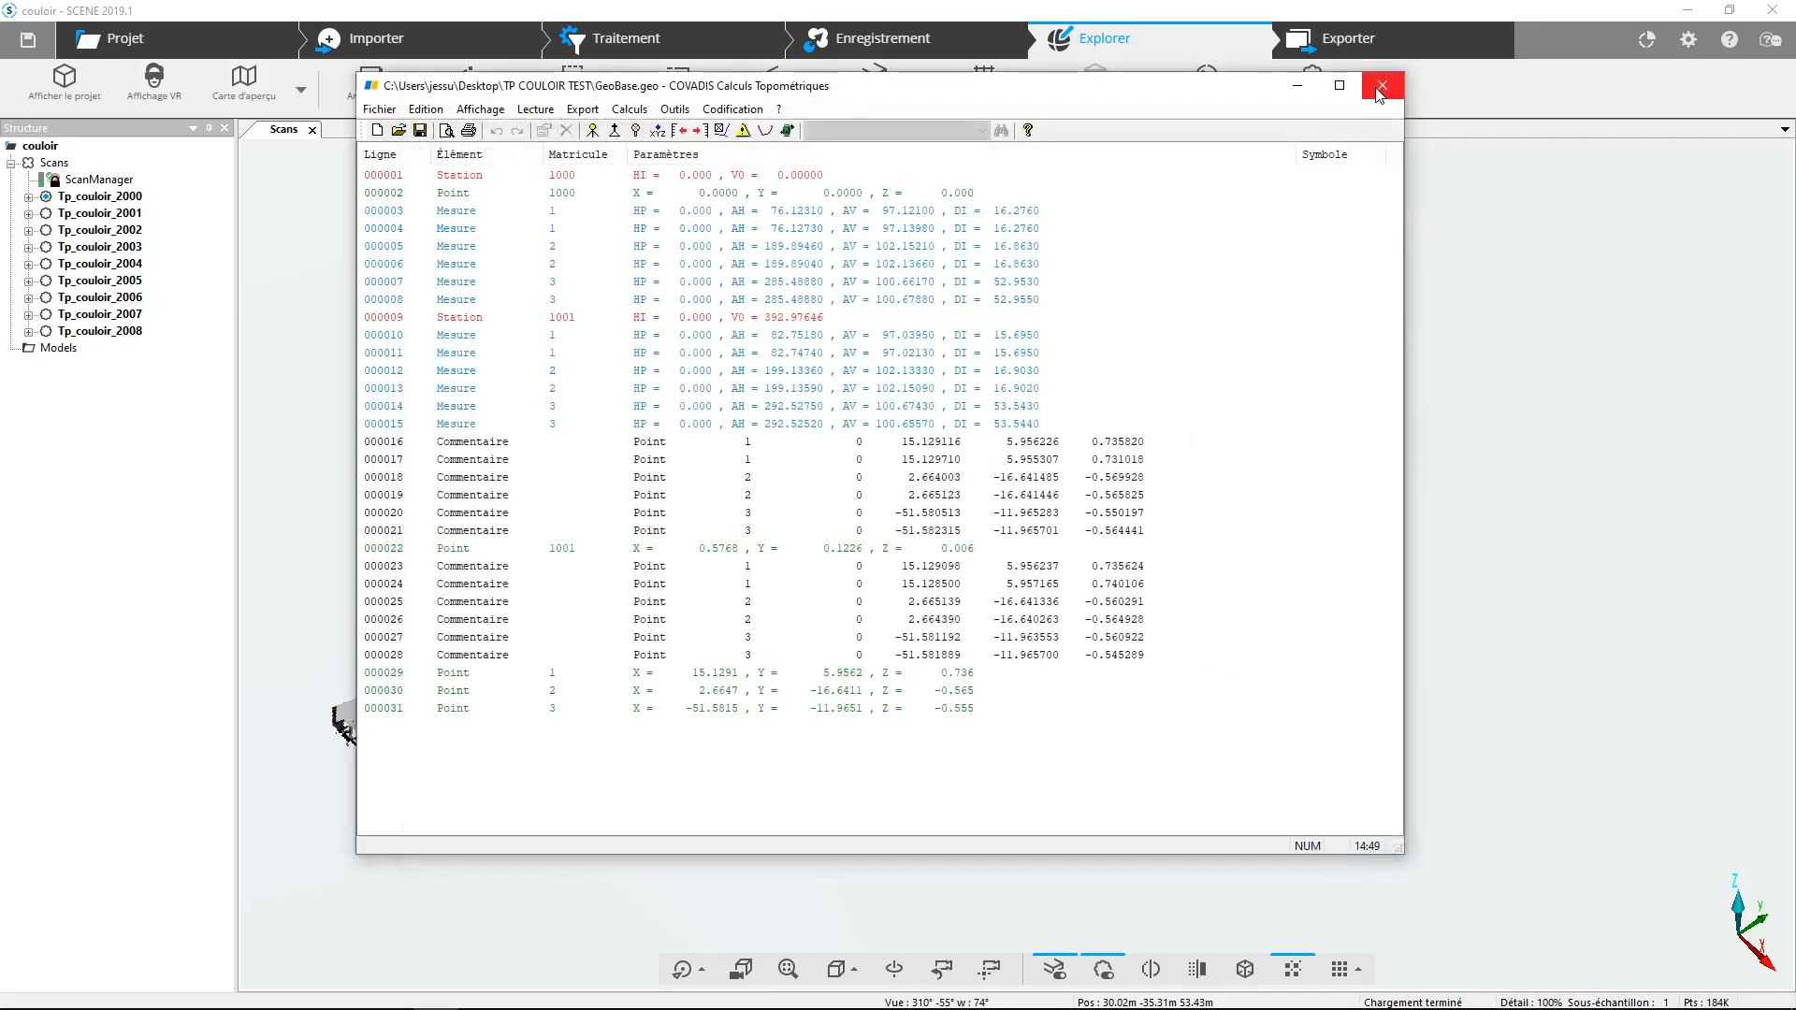
{"action": "left_click", "coordinate": [1383, 85]}
- Import points.csv from the TP COULOIR TEST folder into the SCENE project as references at workspace level
{"action": "mouse_move", "coordinate": [297, 998]}
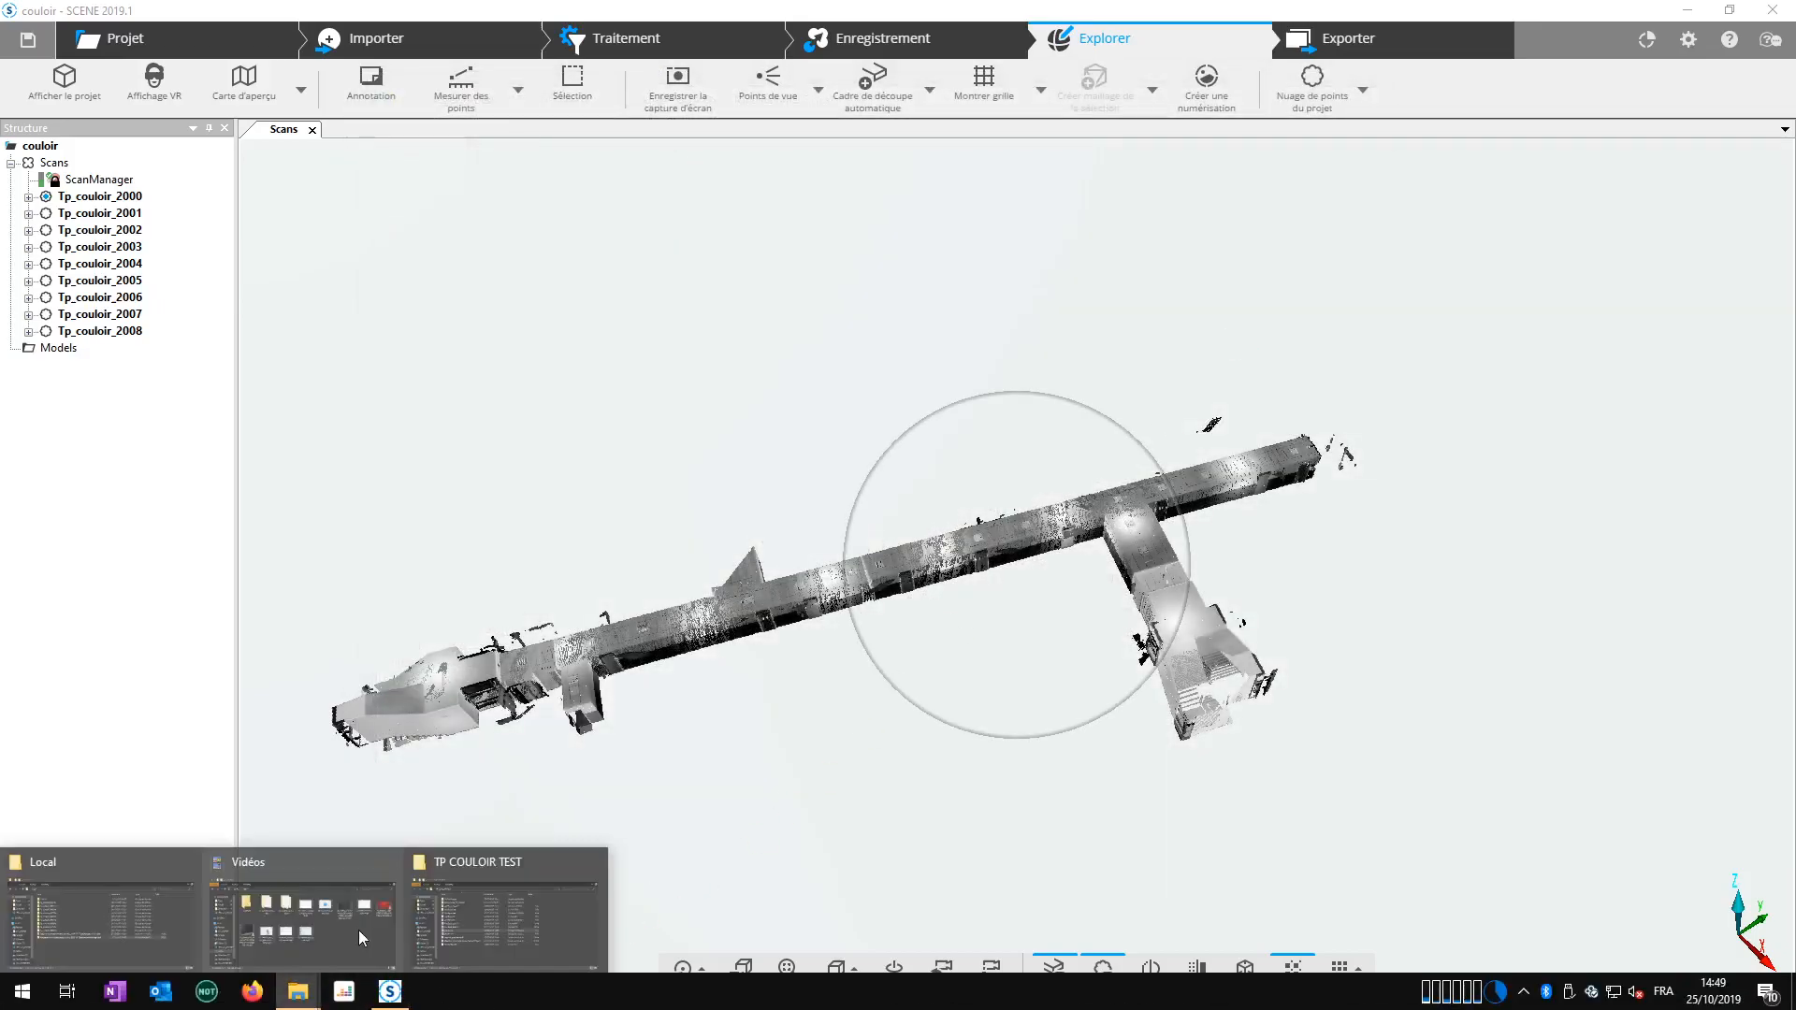
{"action": "mouse_move", "coordinate": [132, 878]}
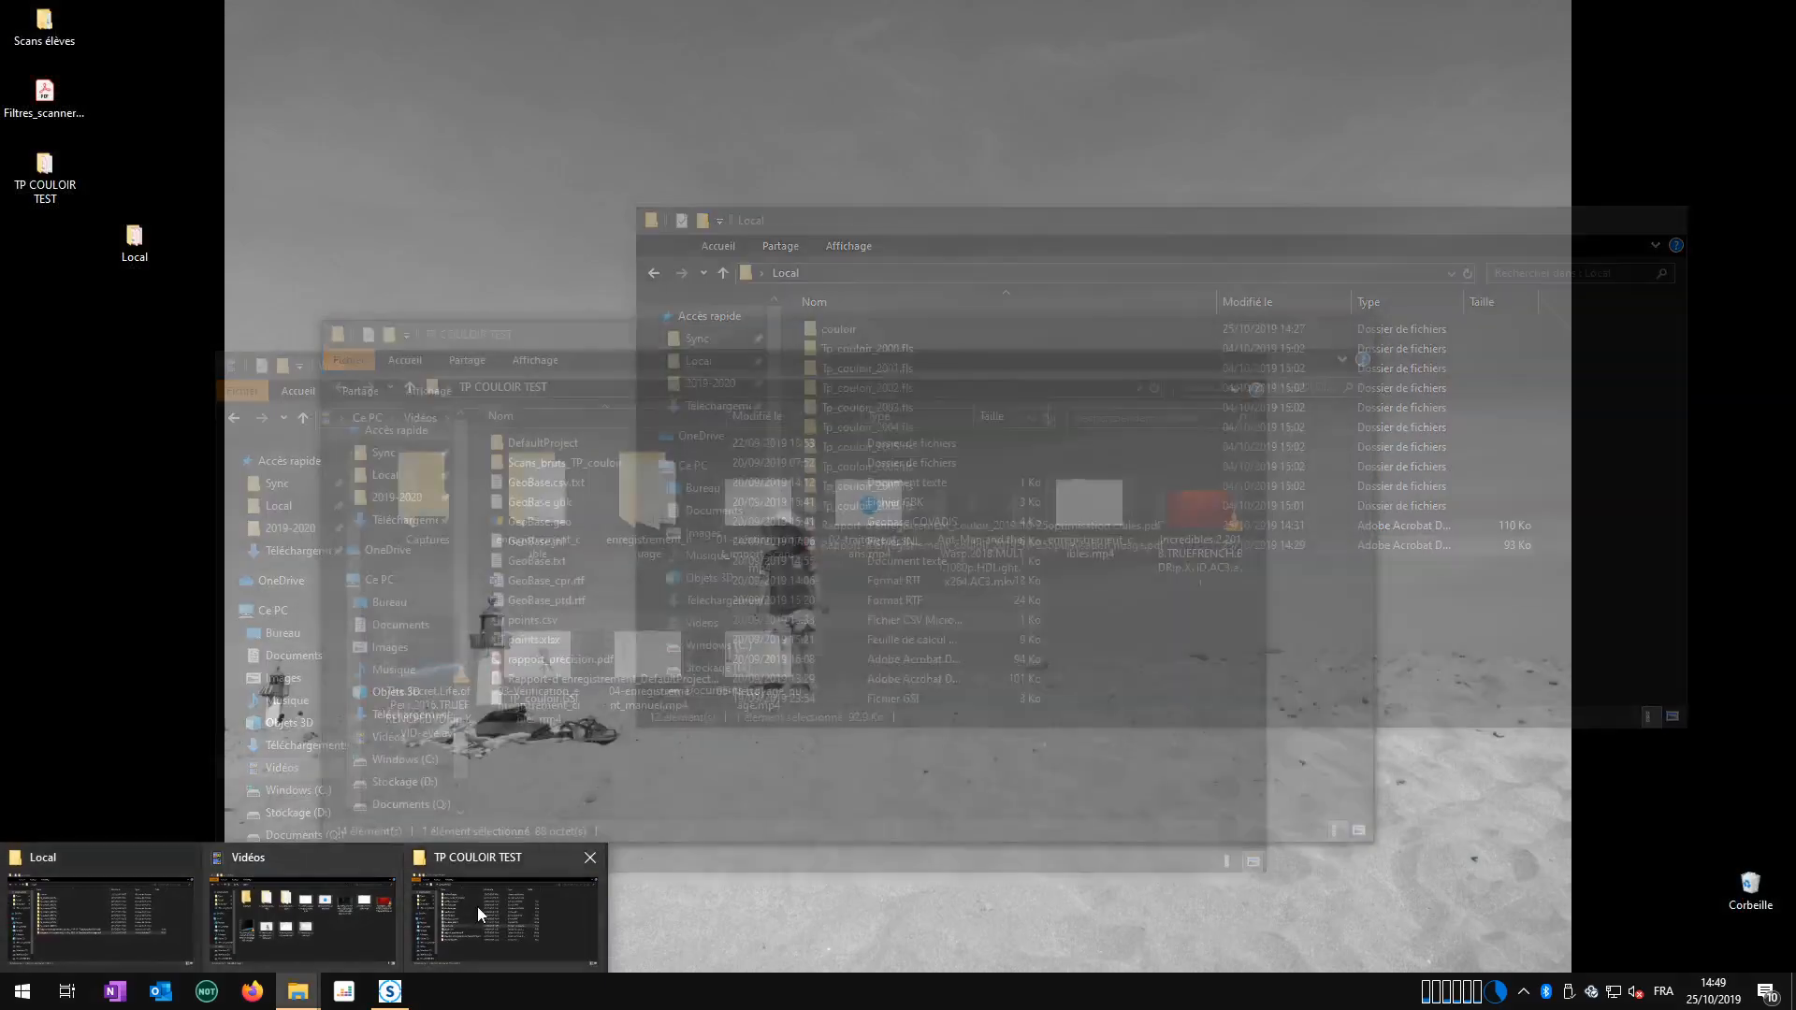
{"action": "left_click", "coordinate": [477, 906]}
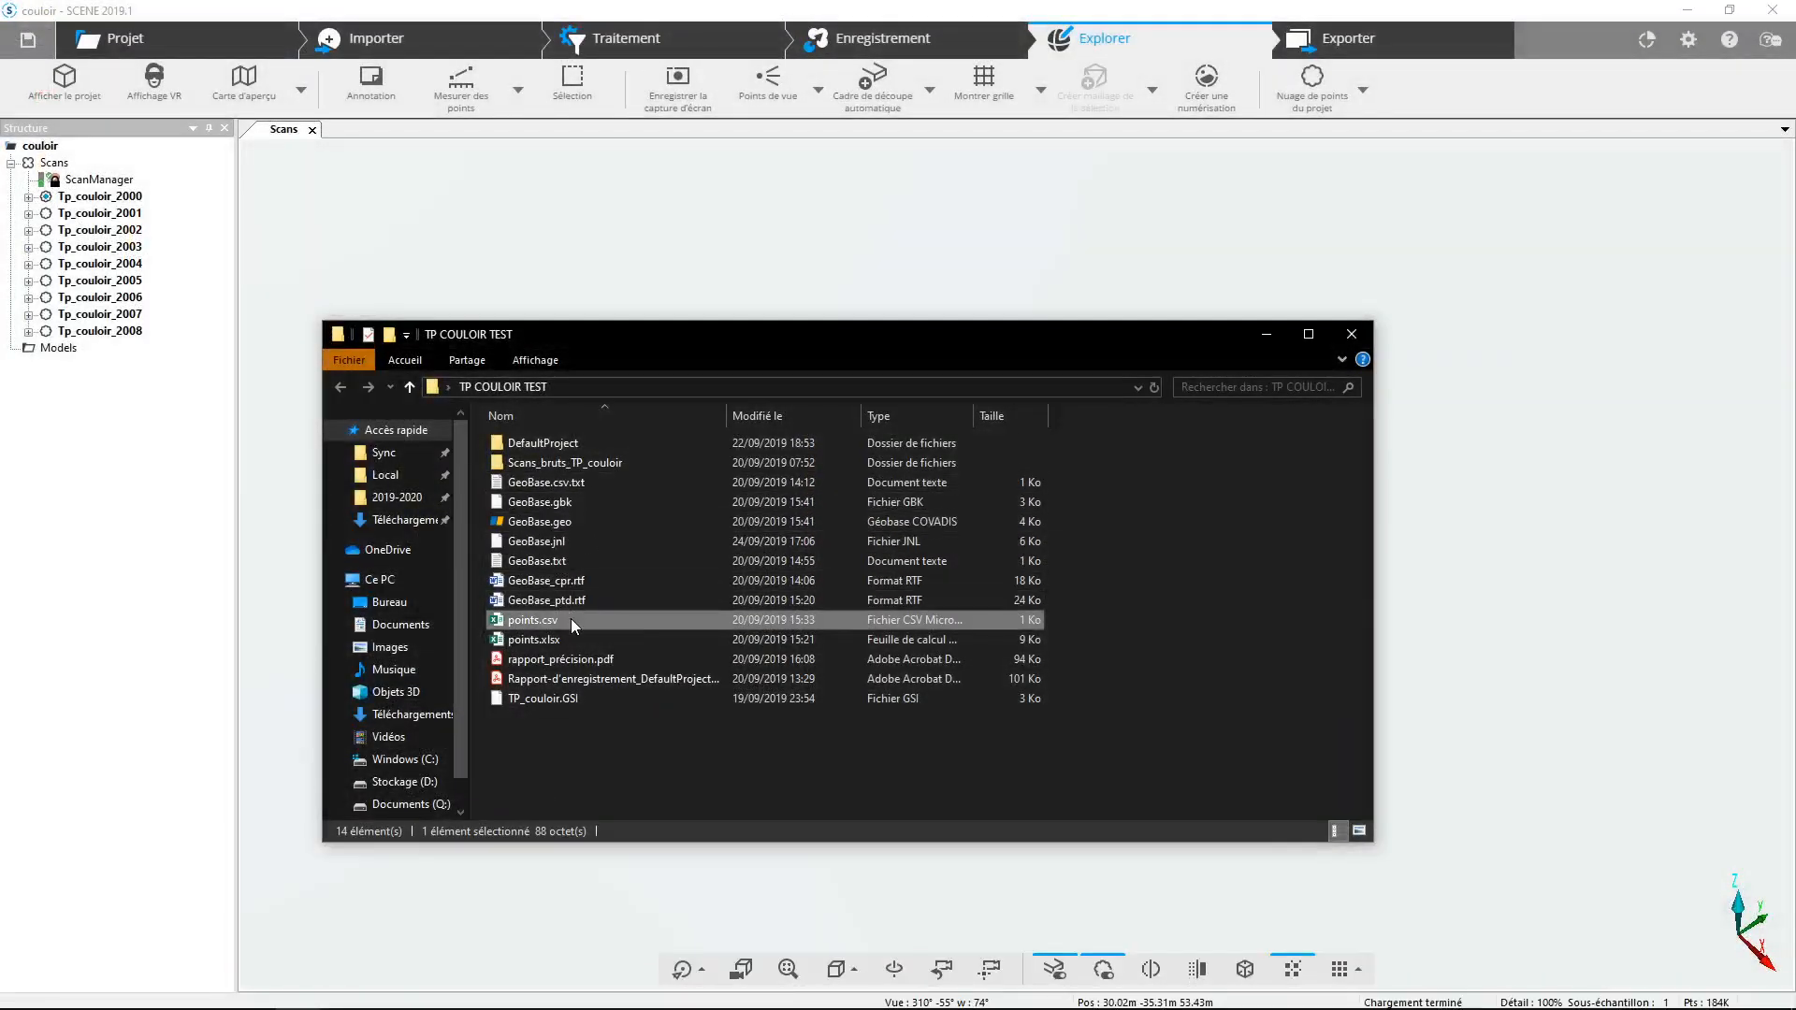
{"action": "left_click_drag", "start_coordinate": [620, 340], "coordinate": [1071, 287]}
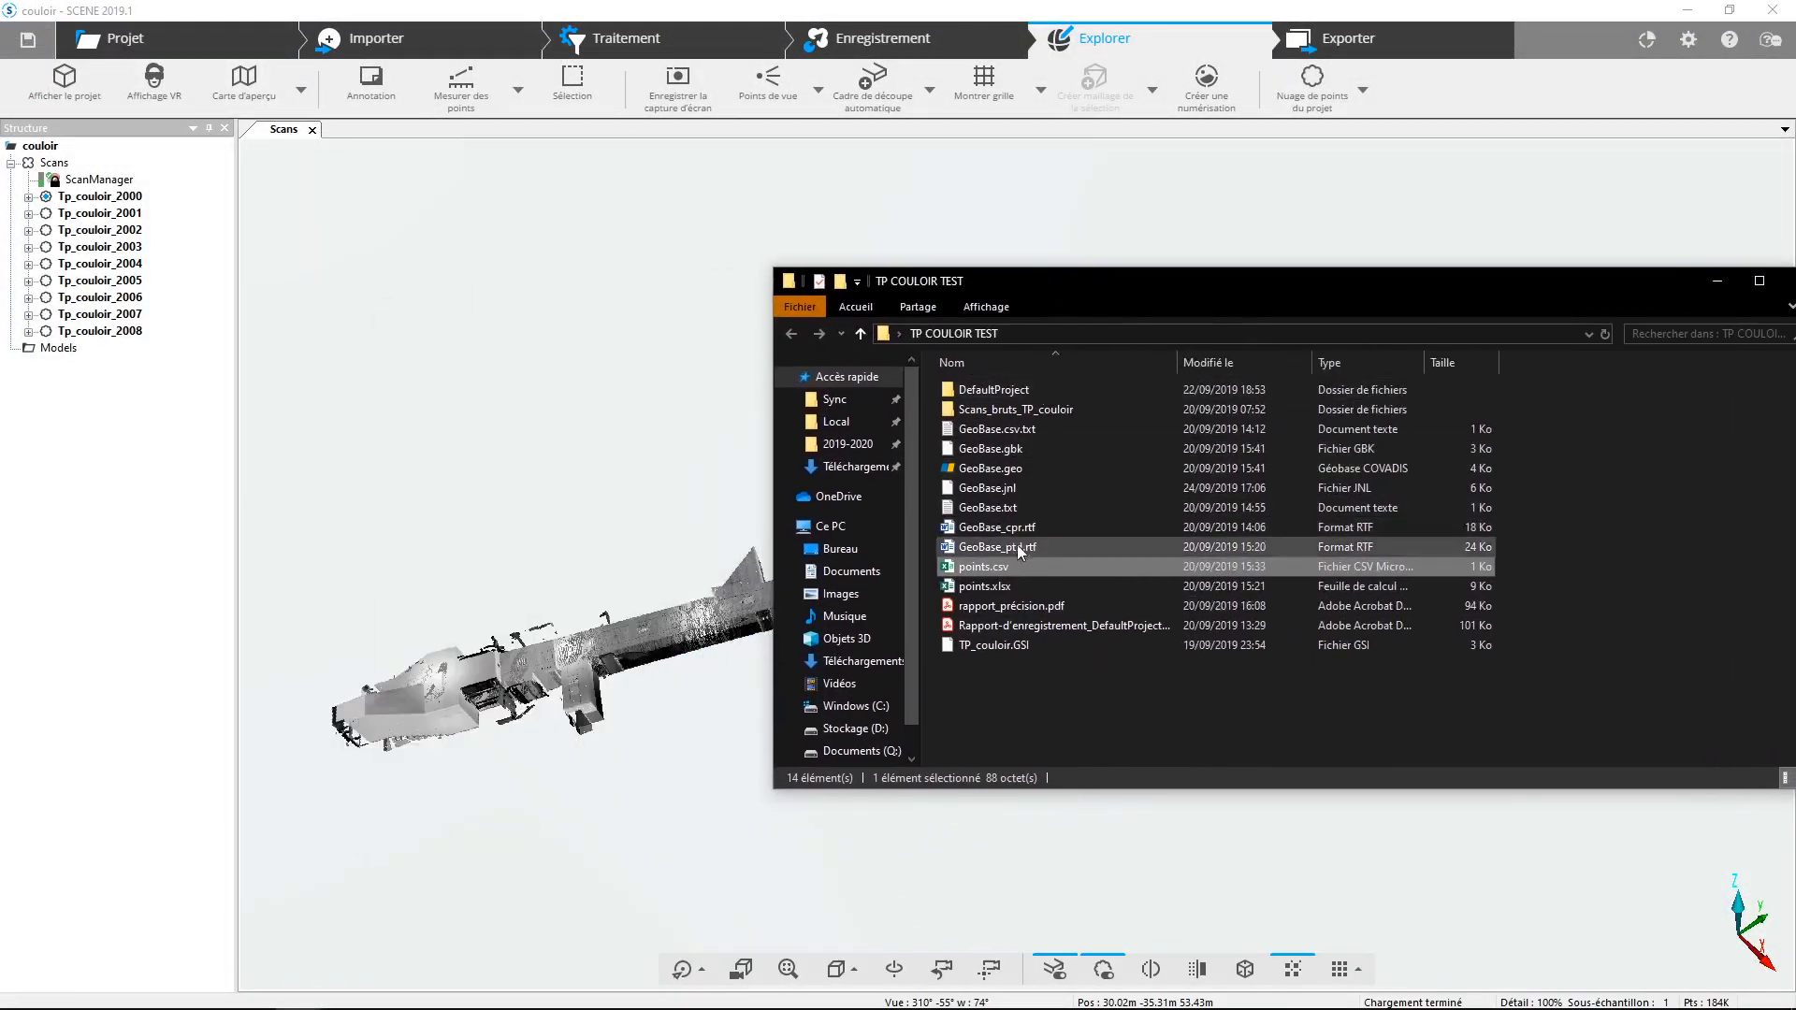
{"action": "left_click_drag", "start_coordinate": [1004, 574], "coordinate": [78, 525]}
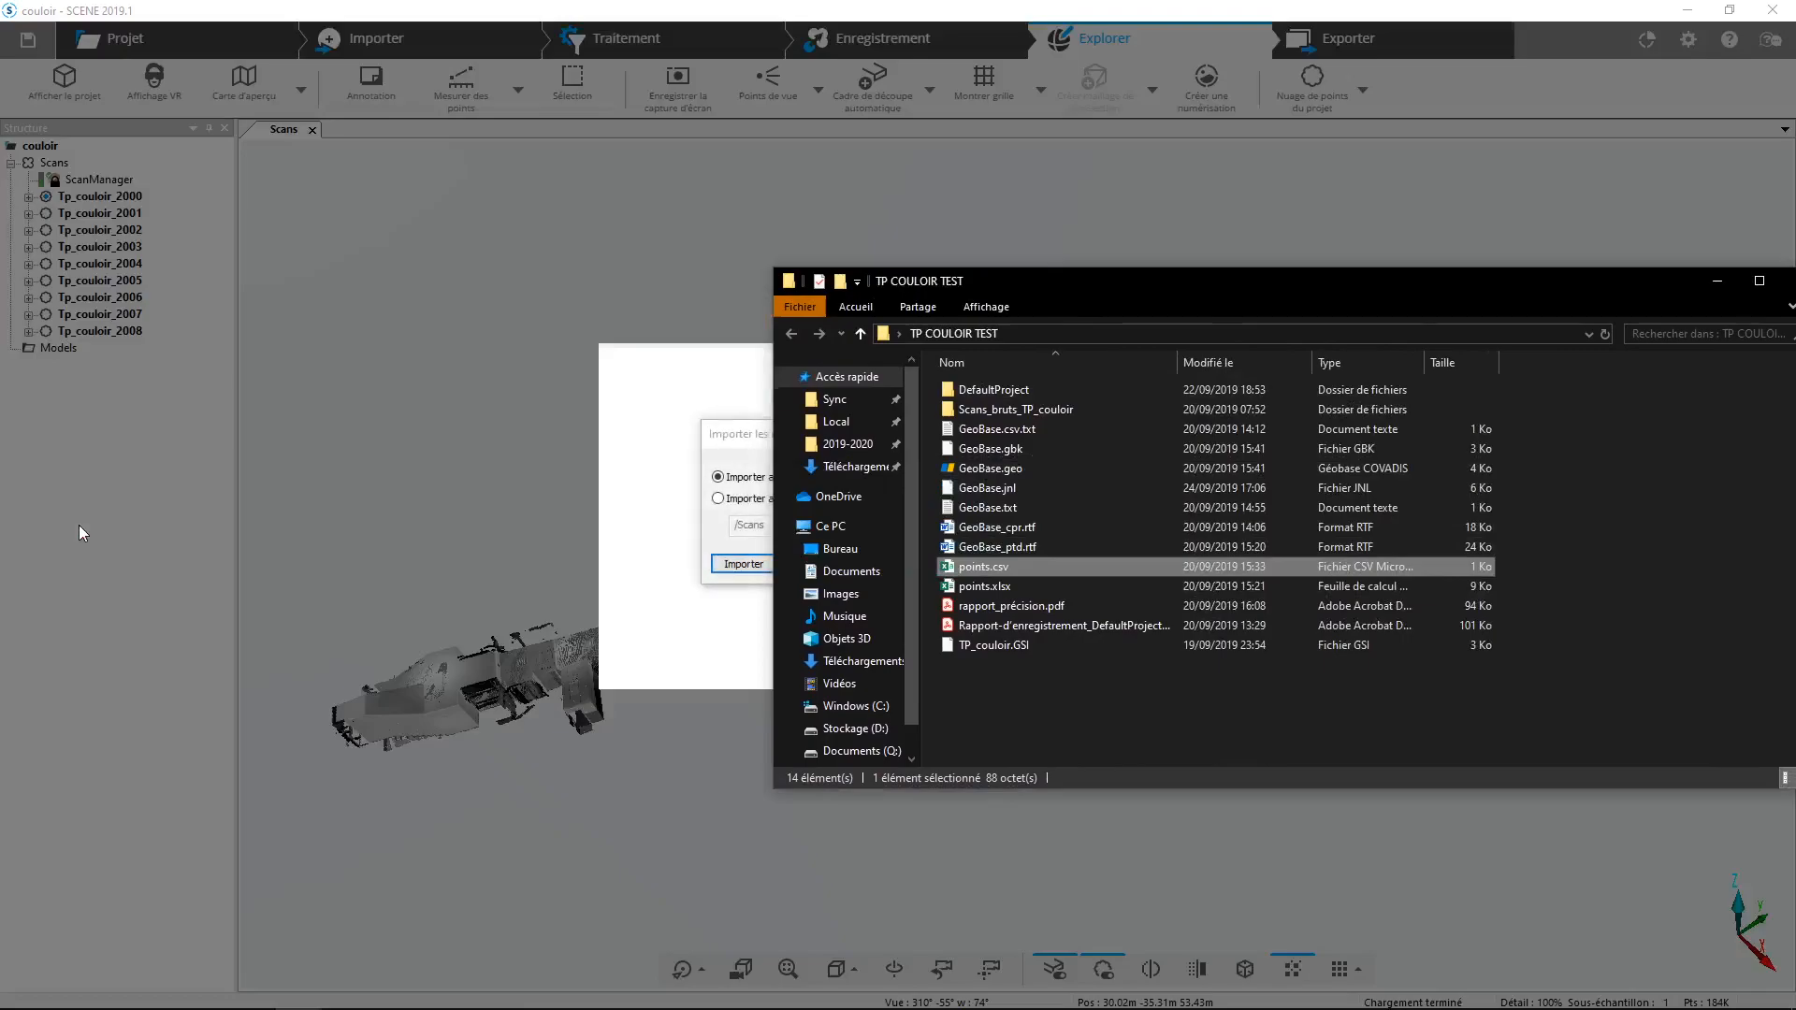
{"action": "left_click", "coordinate": [708, 348]}
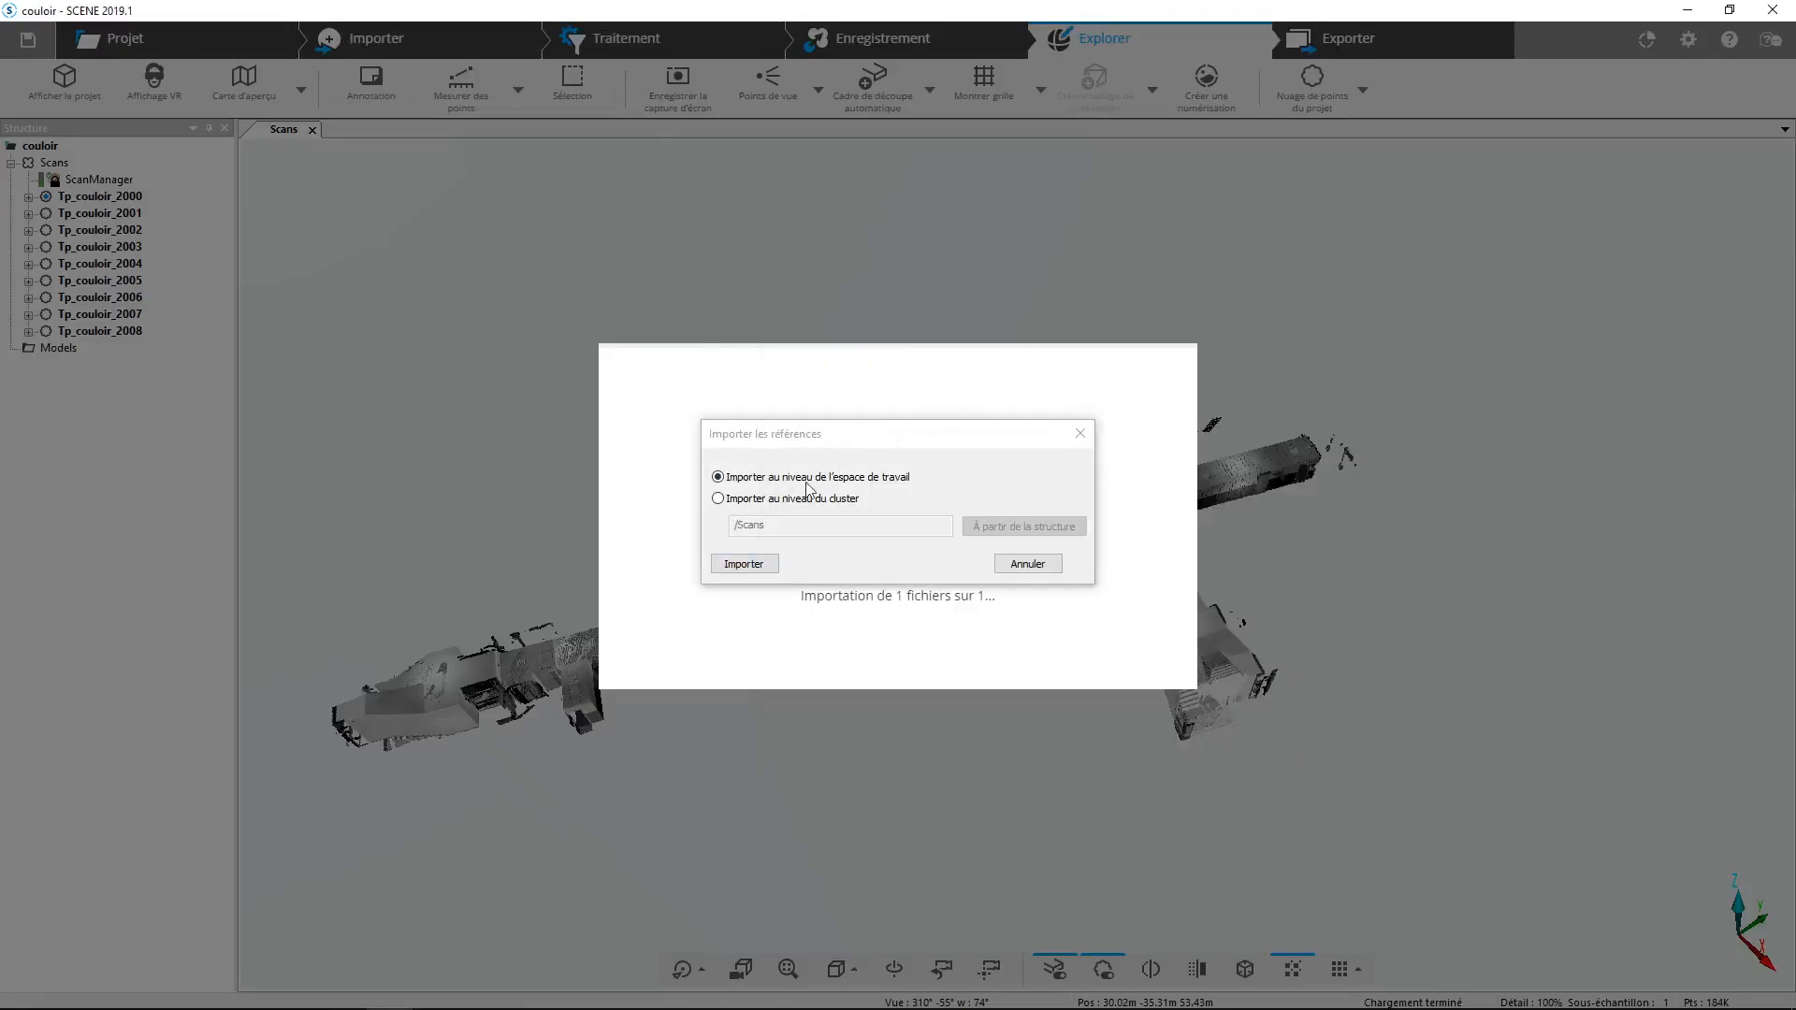
{"action": "left_click", "coordinate": [713, 564]}
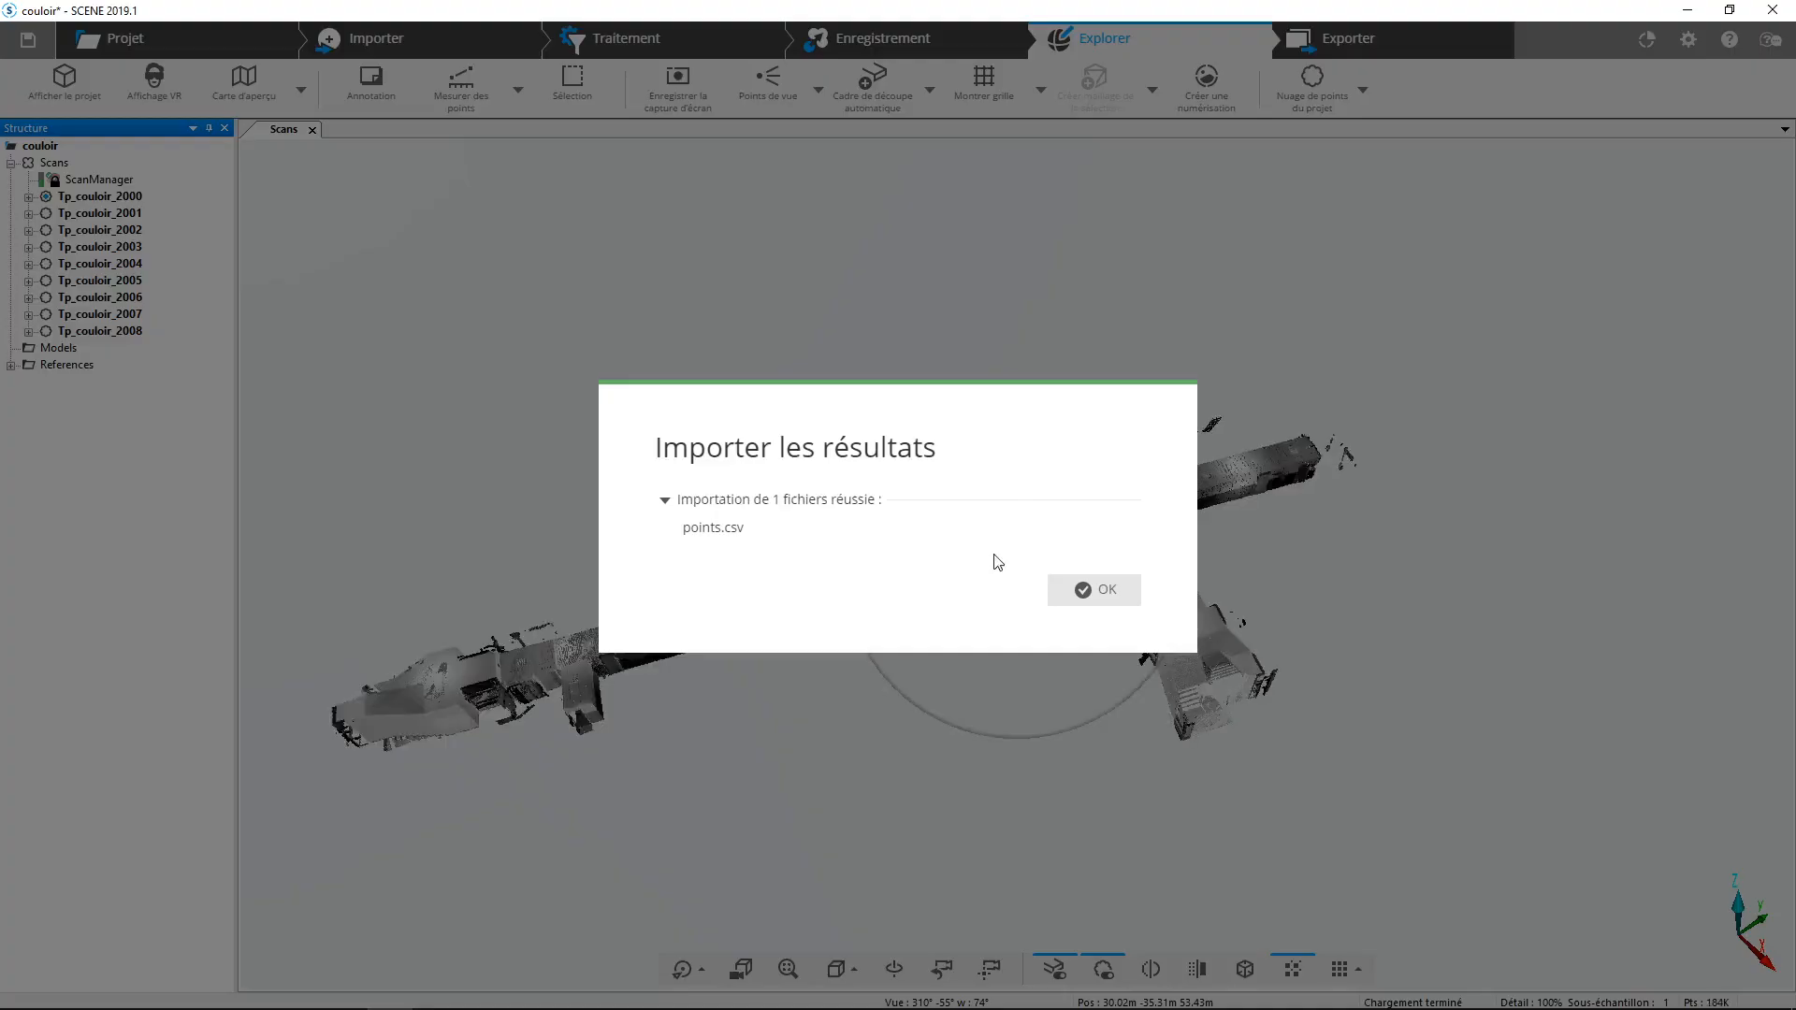
{"action": "left_click", "coordinate": [1085, 592]}
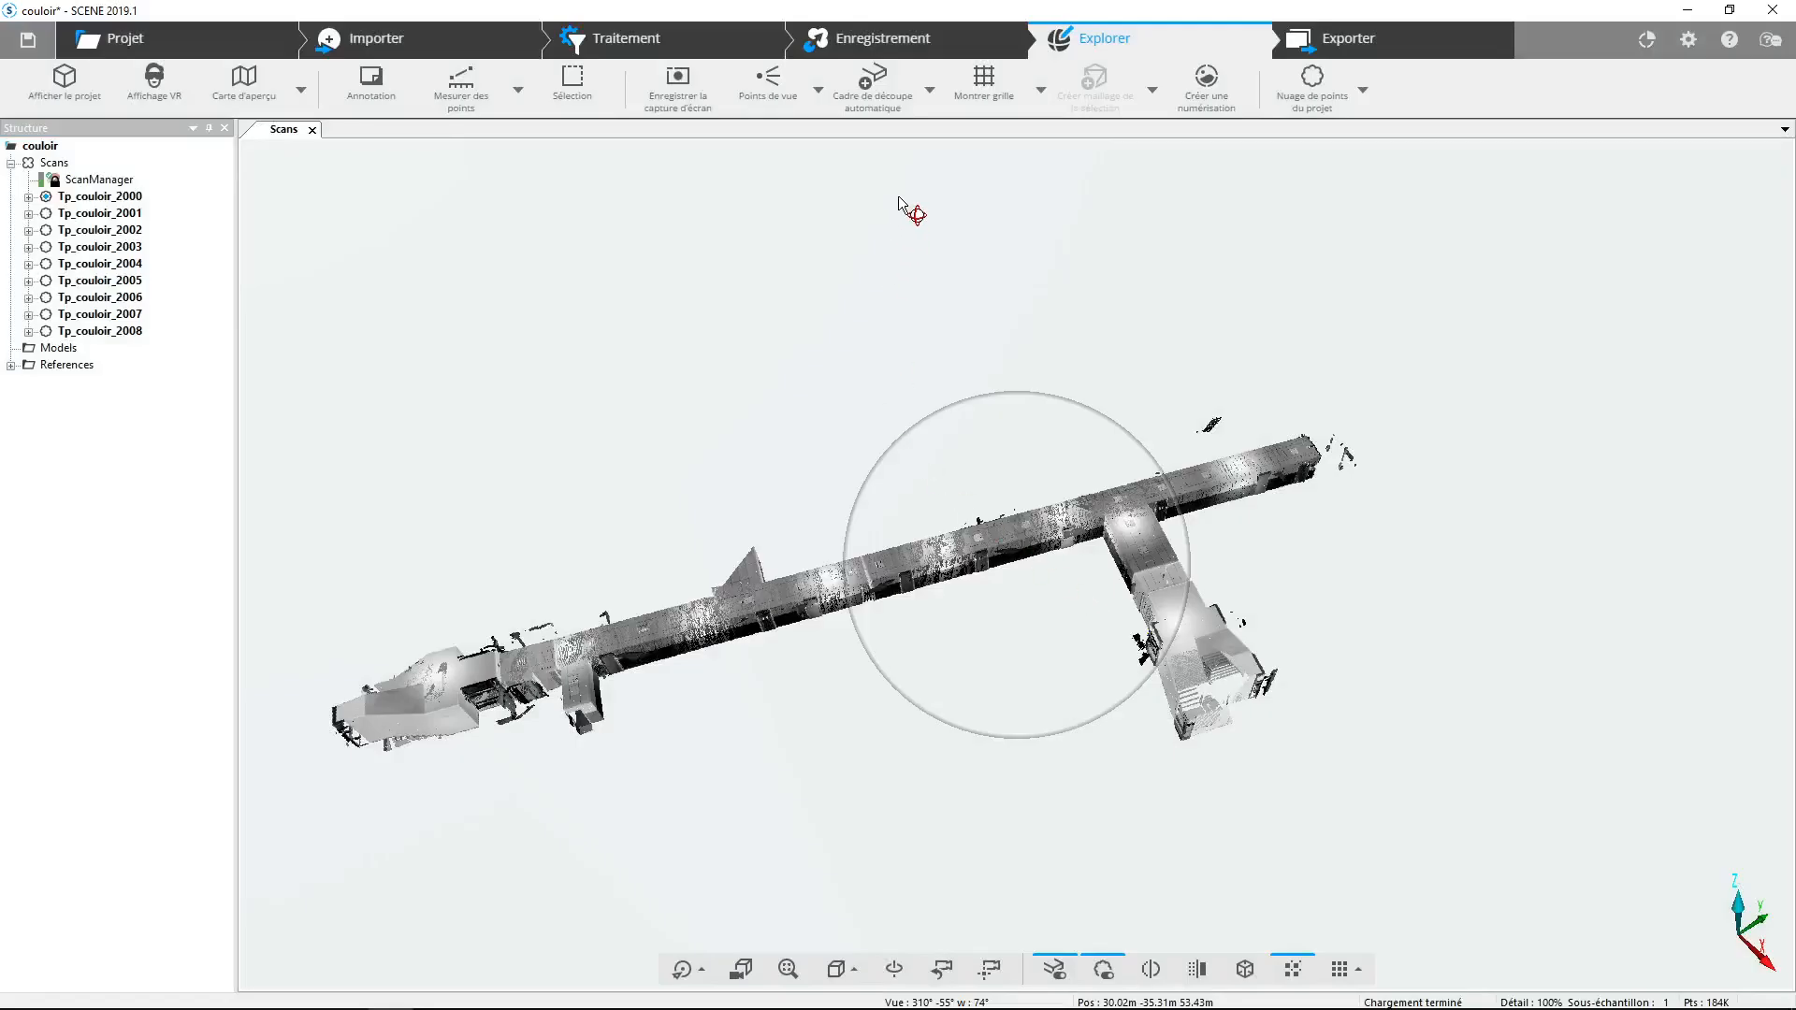
- Rename the imported reference point i__C1 in the References folder as C1
{"action": "left_click", "coordinate": [883, 38]}
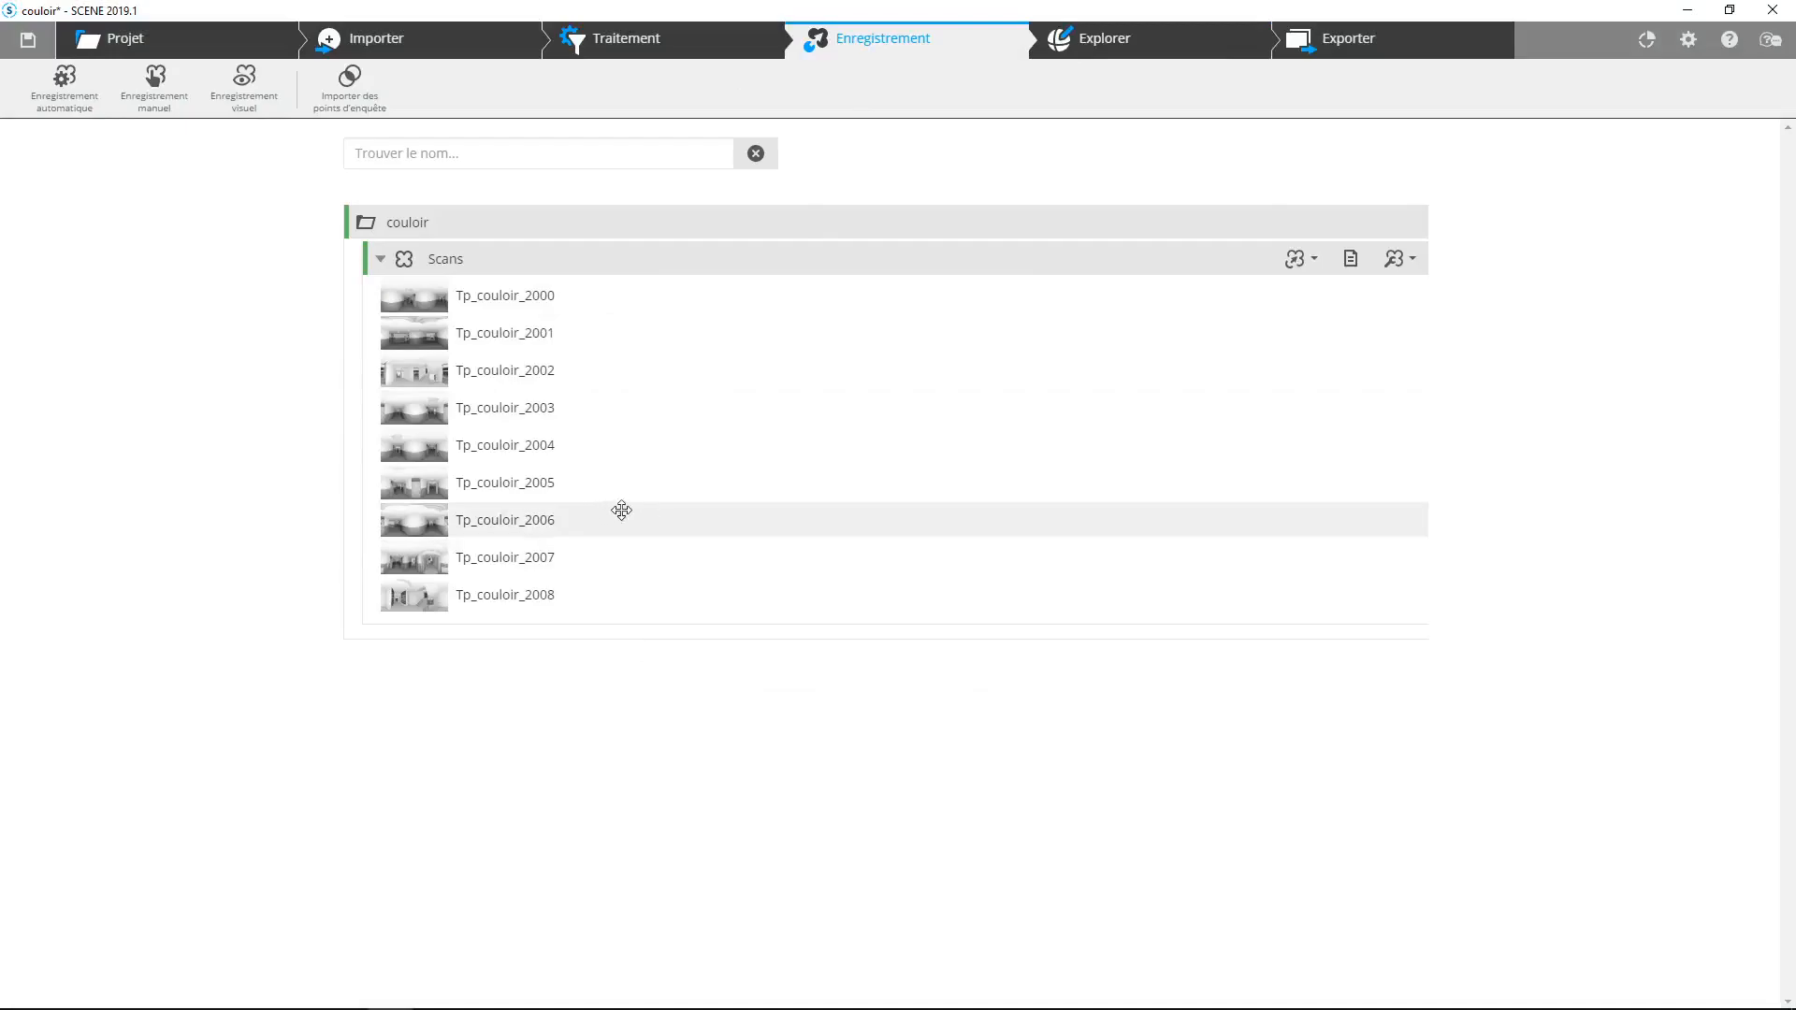
{"action": "left_click", "coordinate": [1151, 39]}
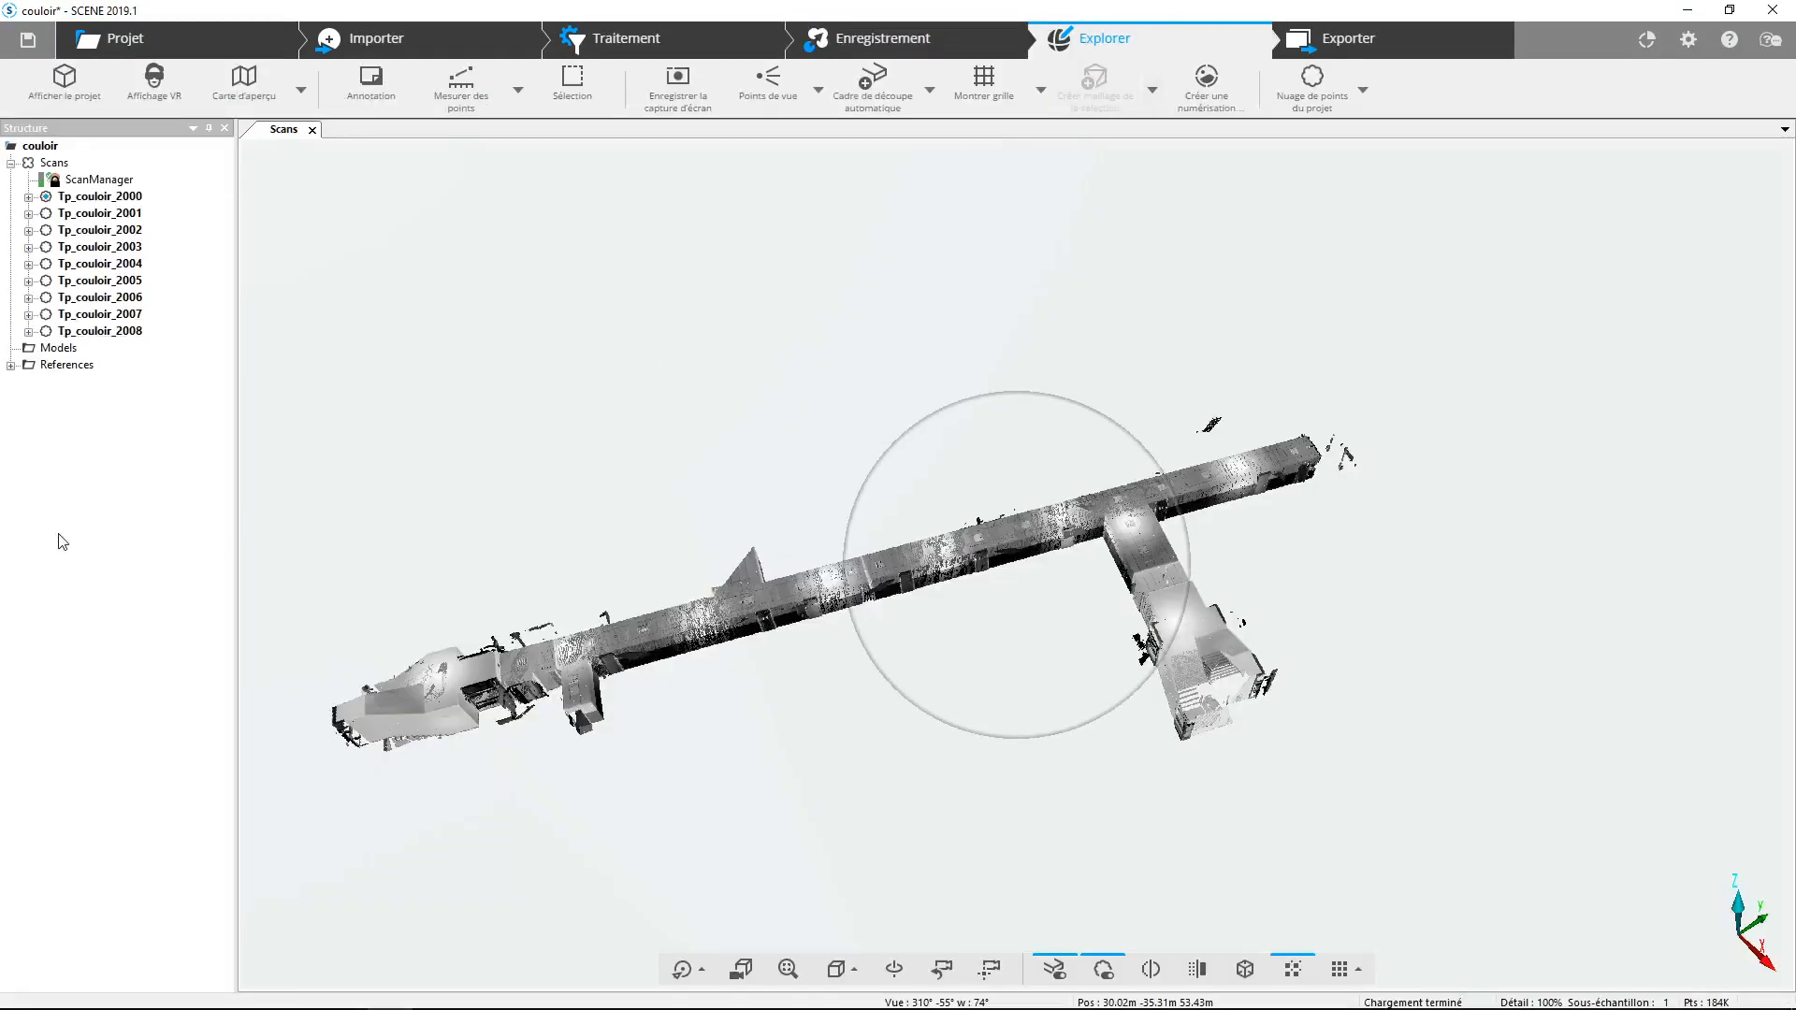
{"action": "left_click", "coordinate": [10, 365]}
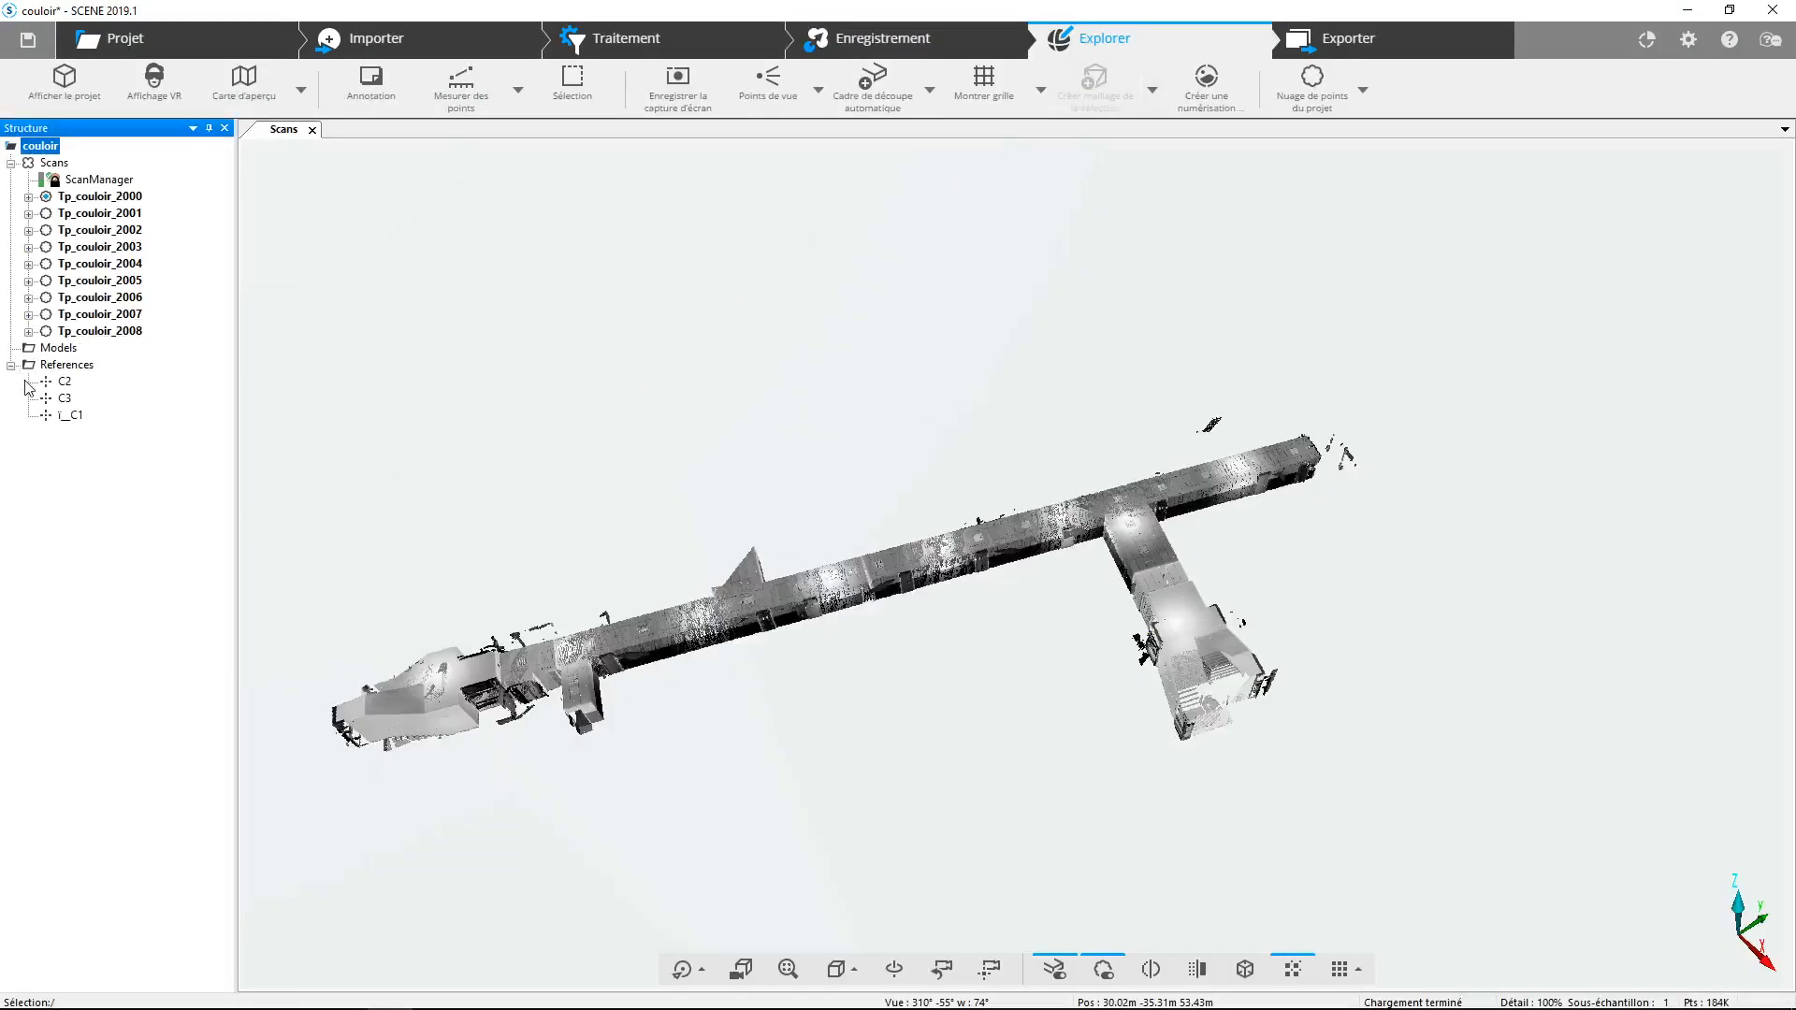
{"action": "left_click", "coordinate": [74, 416]}
{"action": "right_click", "coordinate": [75, 417]}
{"action": "left_click", "coordinate": [107, 523]}
{"action": "key", "text": "Left"}
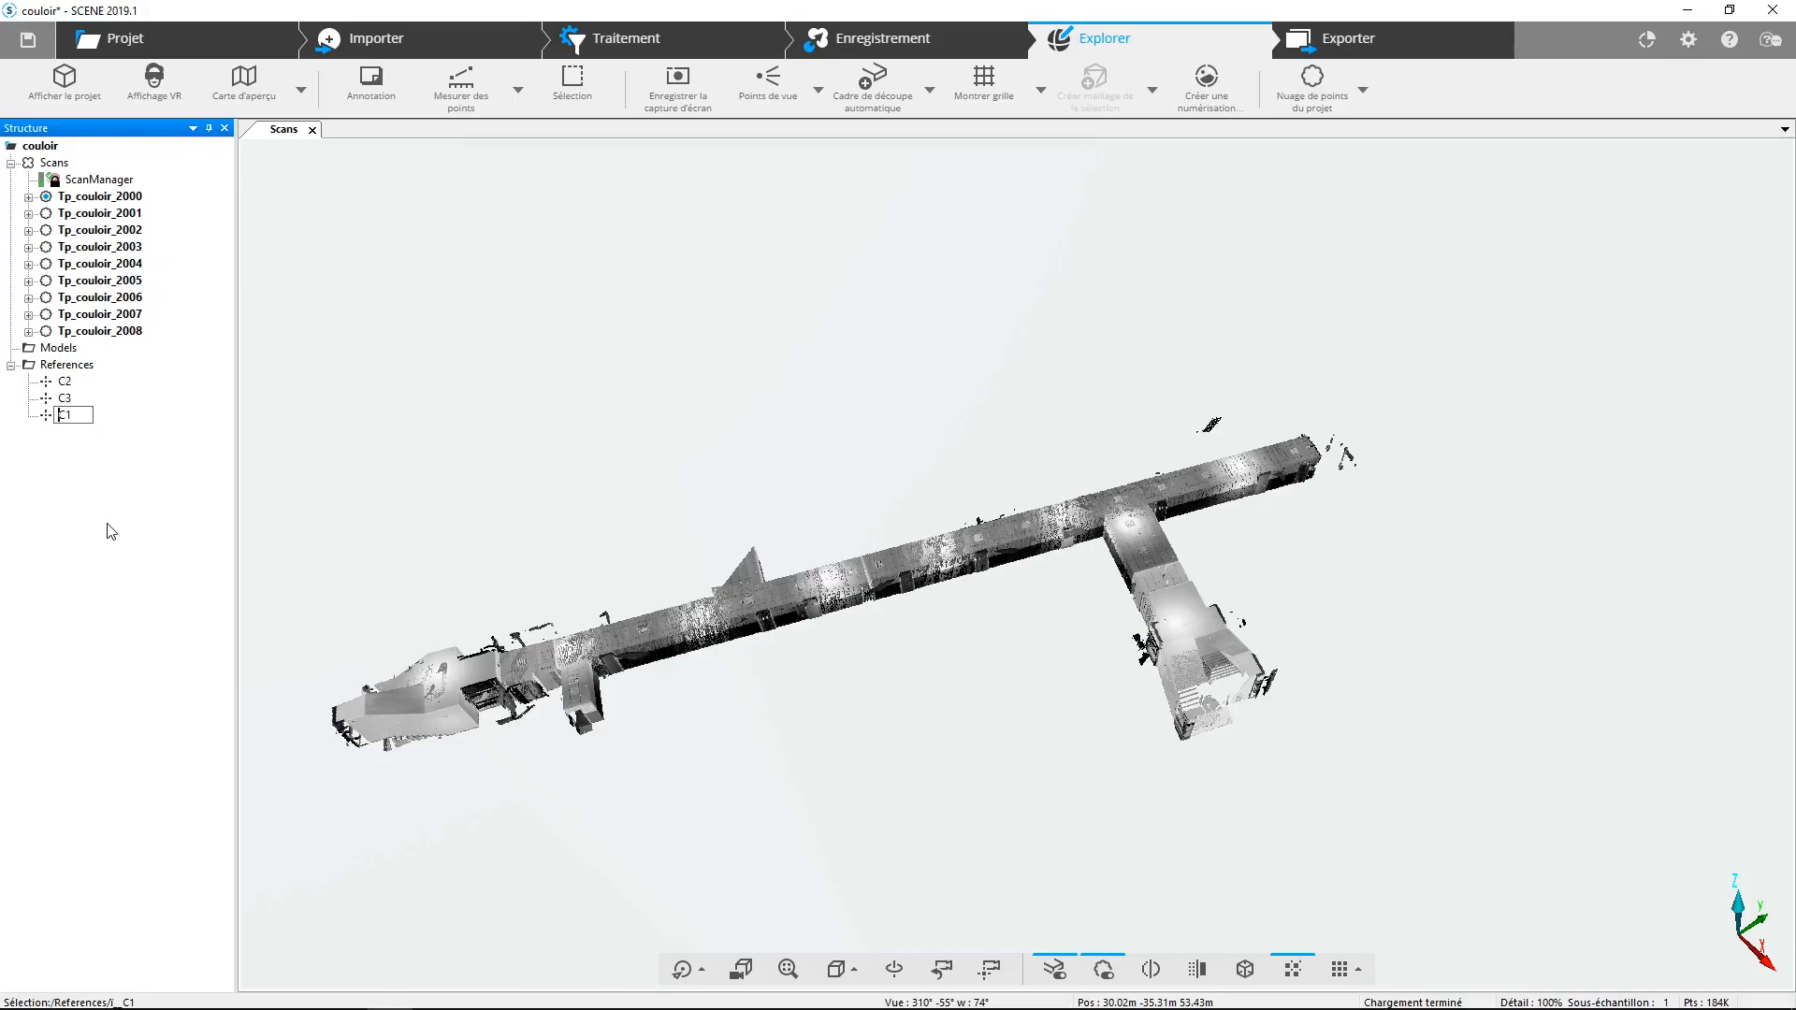
{"action": "key", "text": "Return"}
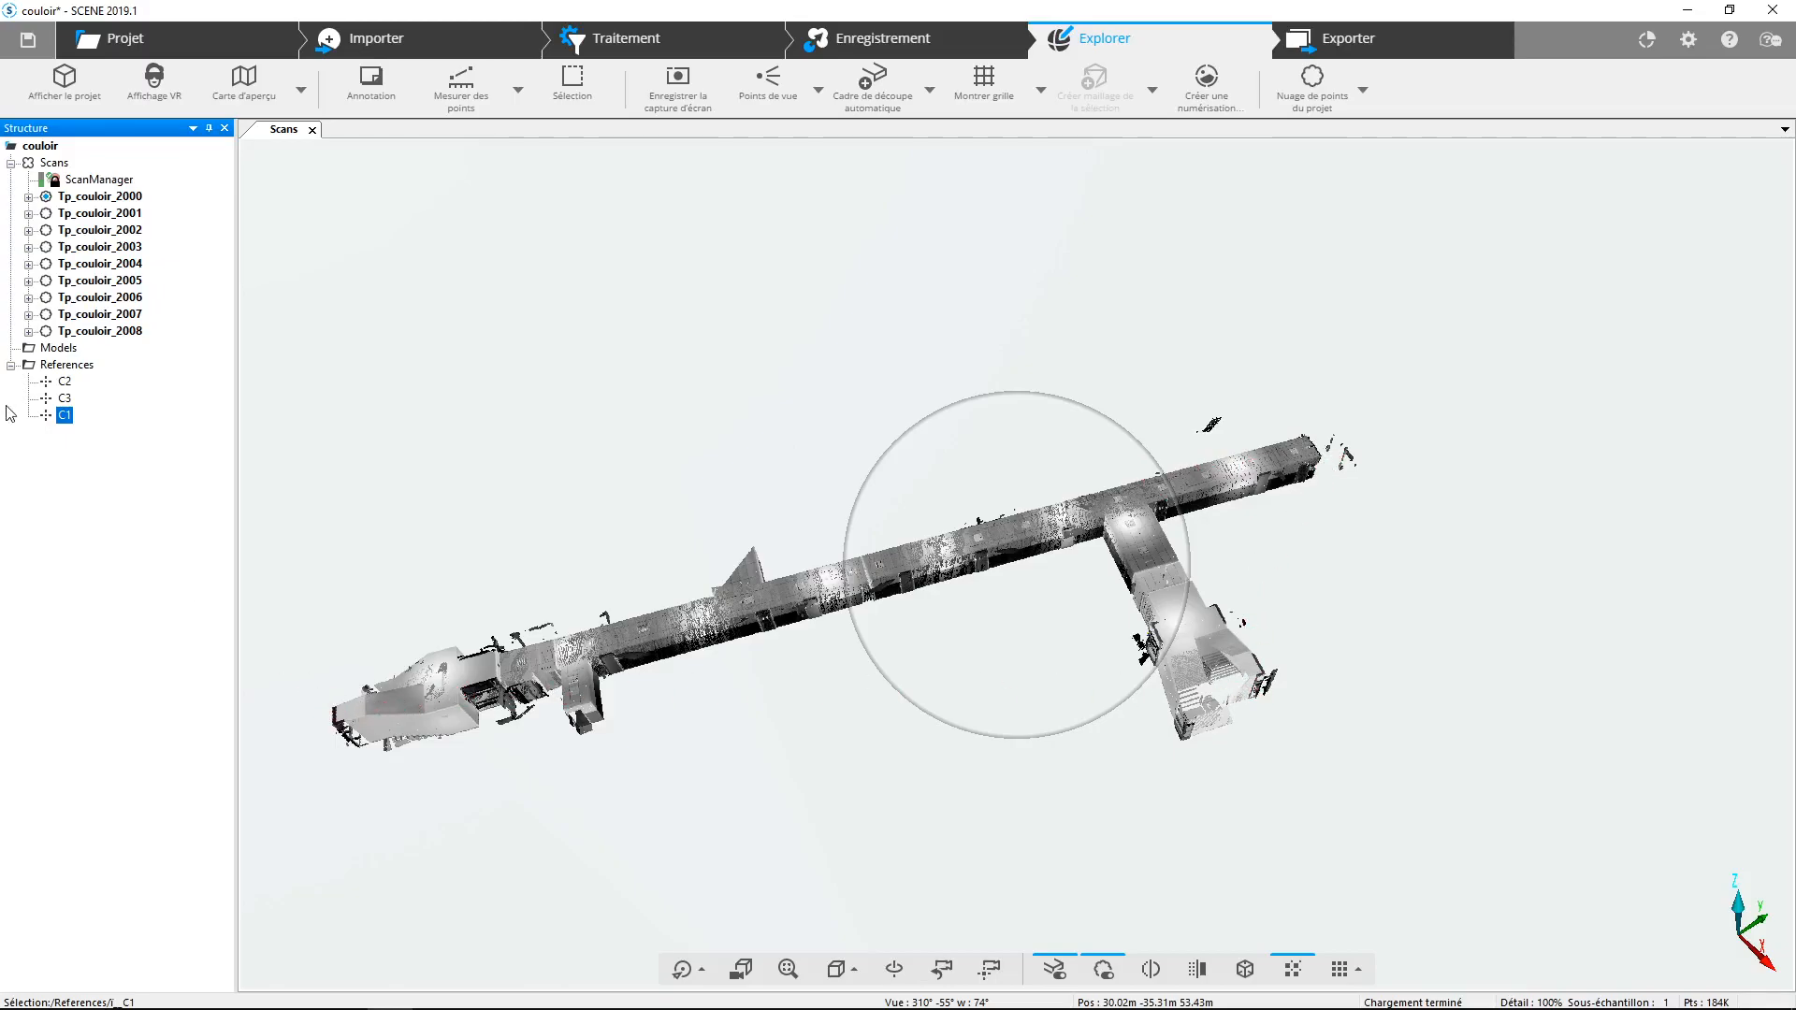
- Create a new cluster named Verification under the couloir project
{"action": "left_click", "coordinate": [11, 365]}
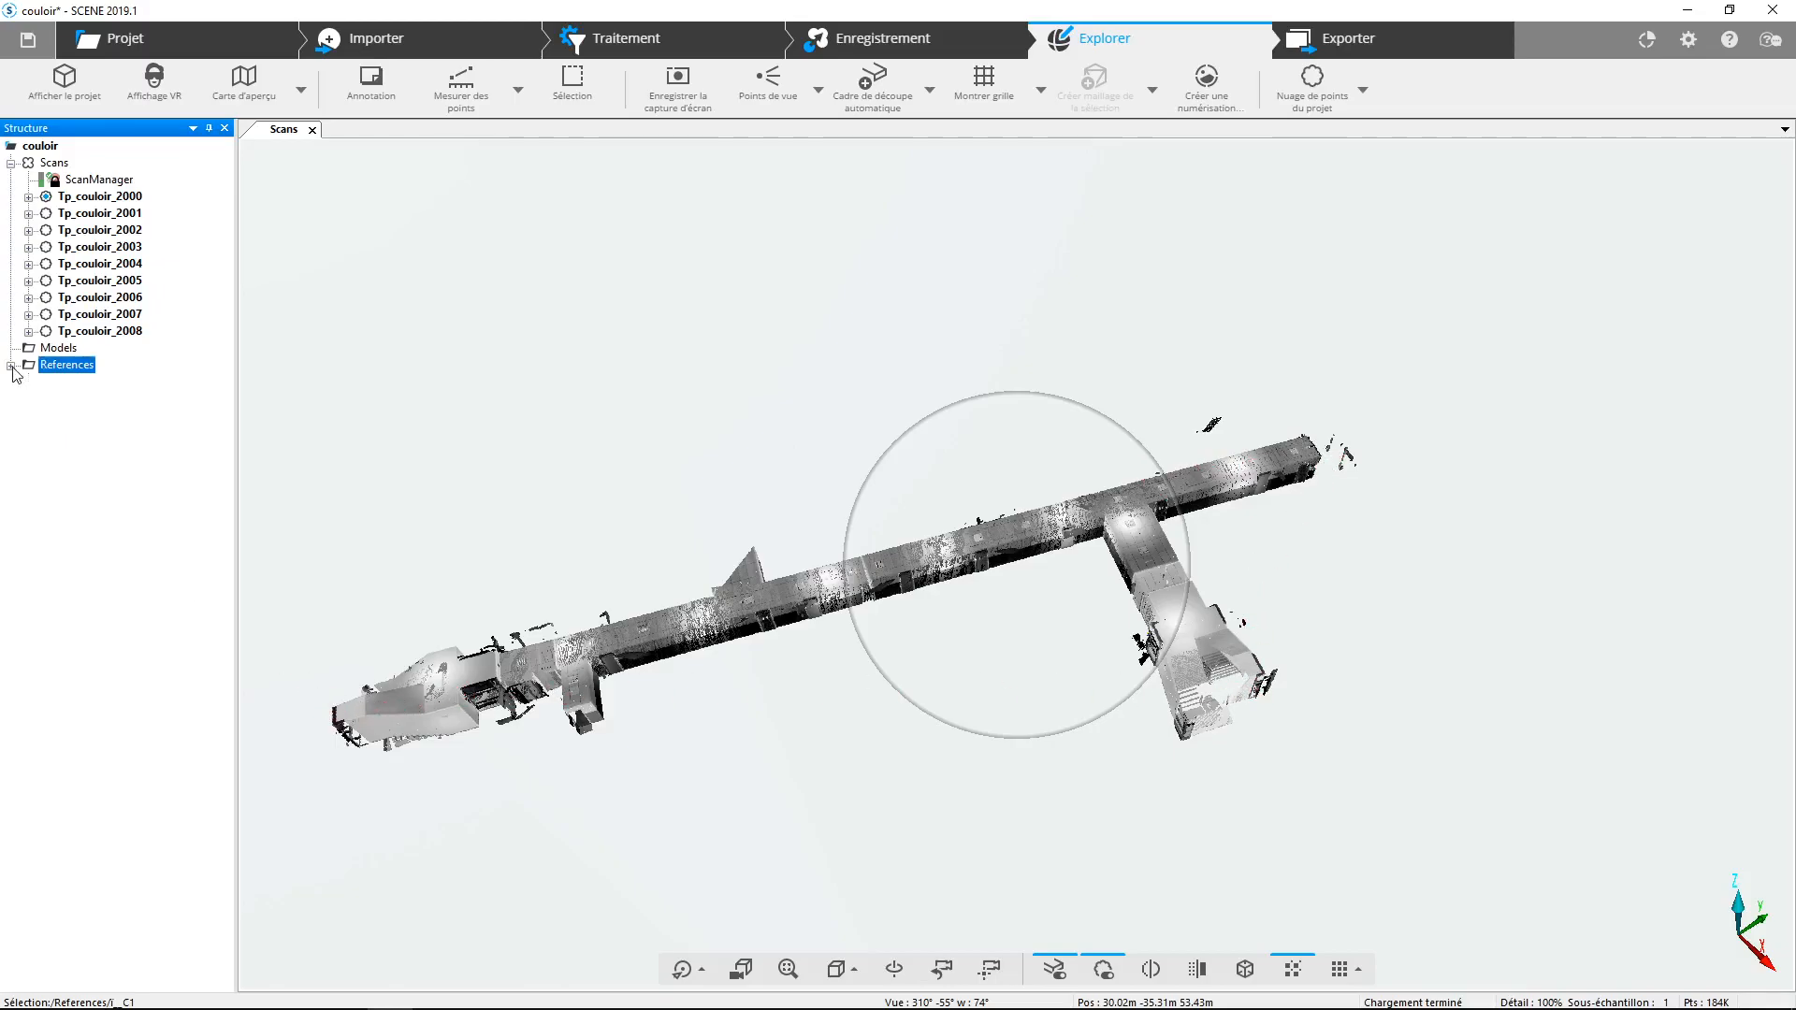
{"action": "left_click", "coordinate": [12, 163]}
{"action": "right_click", "coordinate": [39, 146]}
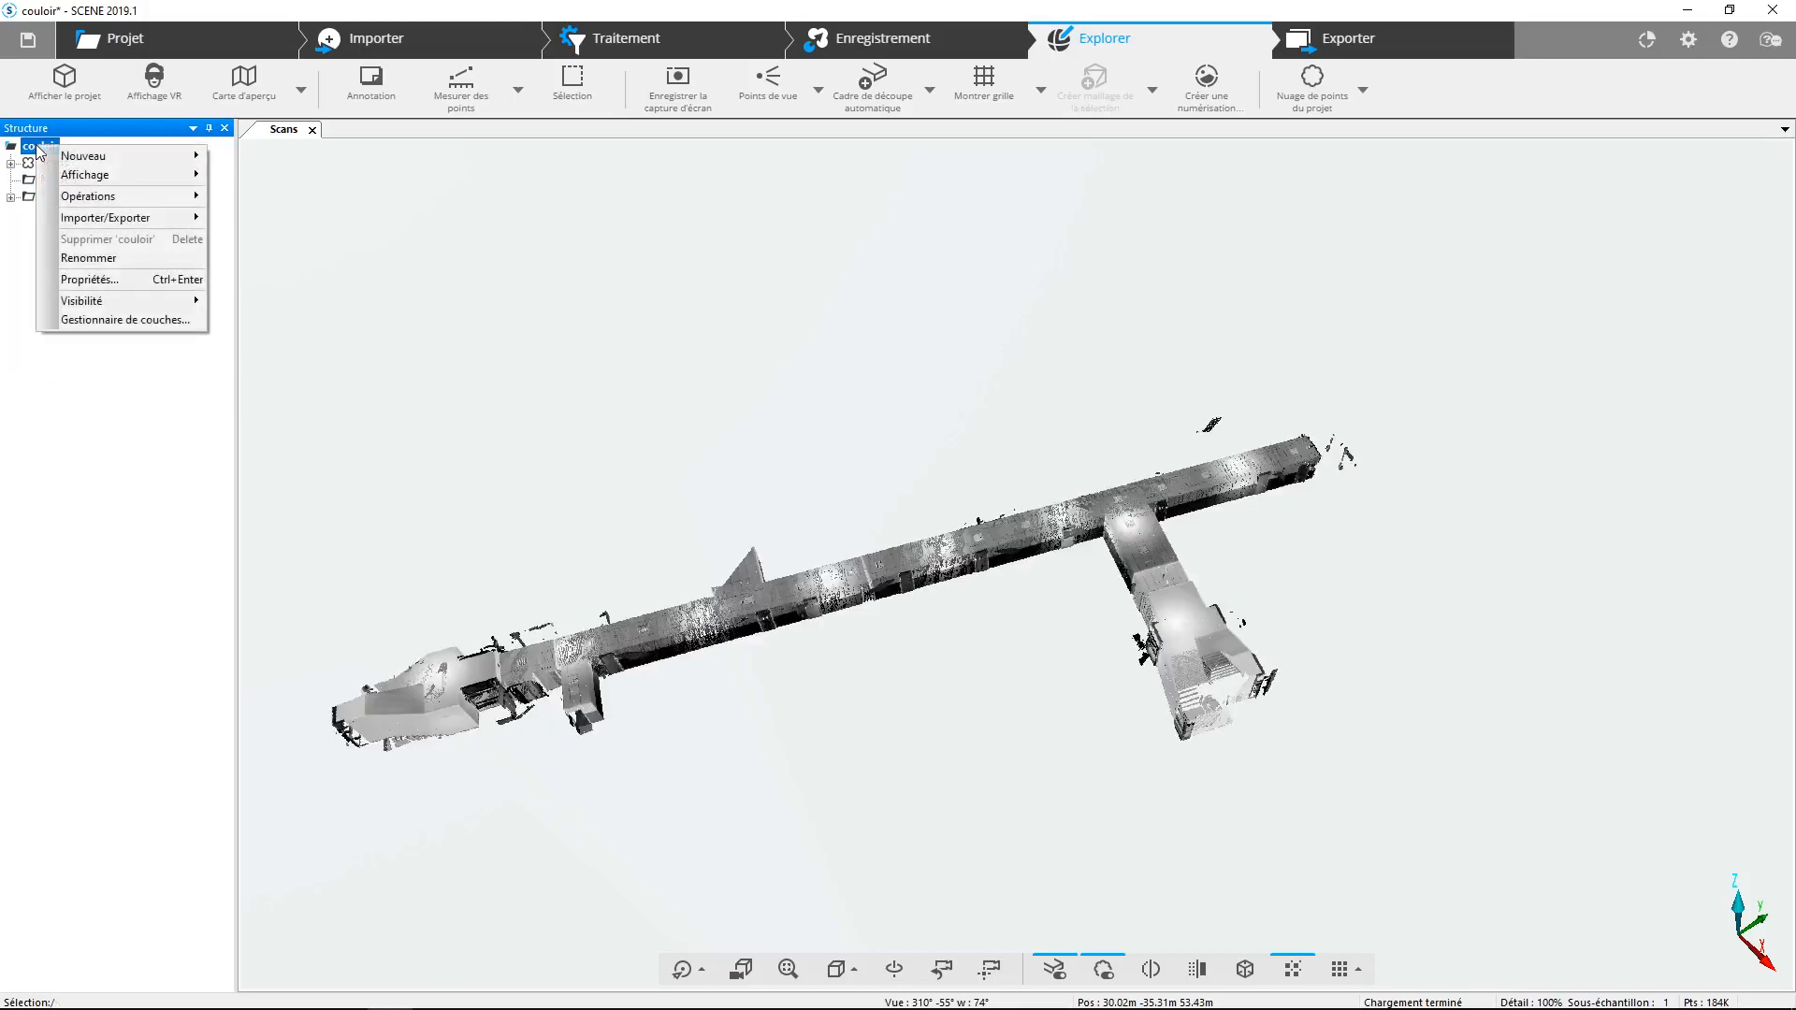
{"action": "mouse_move", "coordinate": [65, 157]}
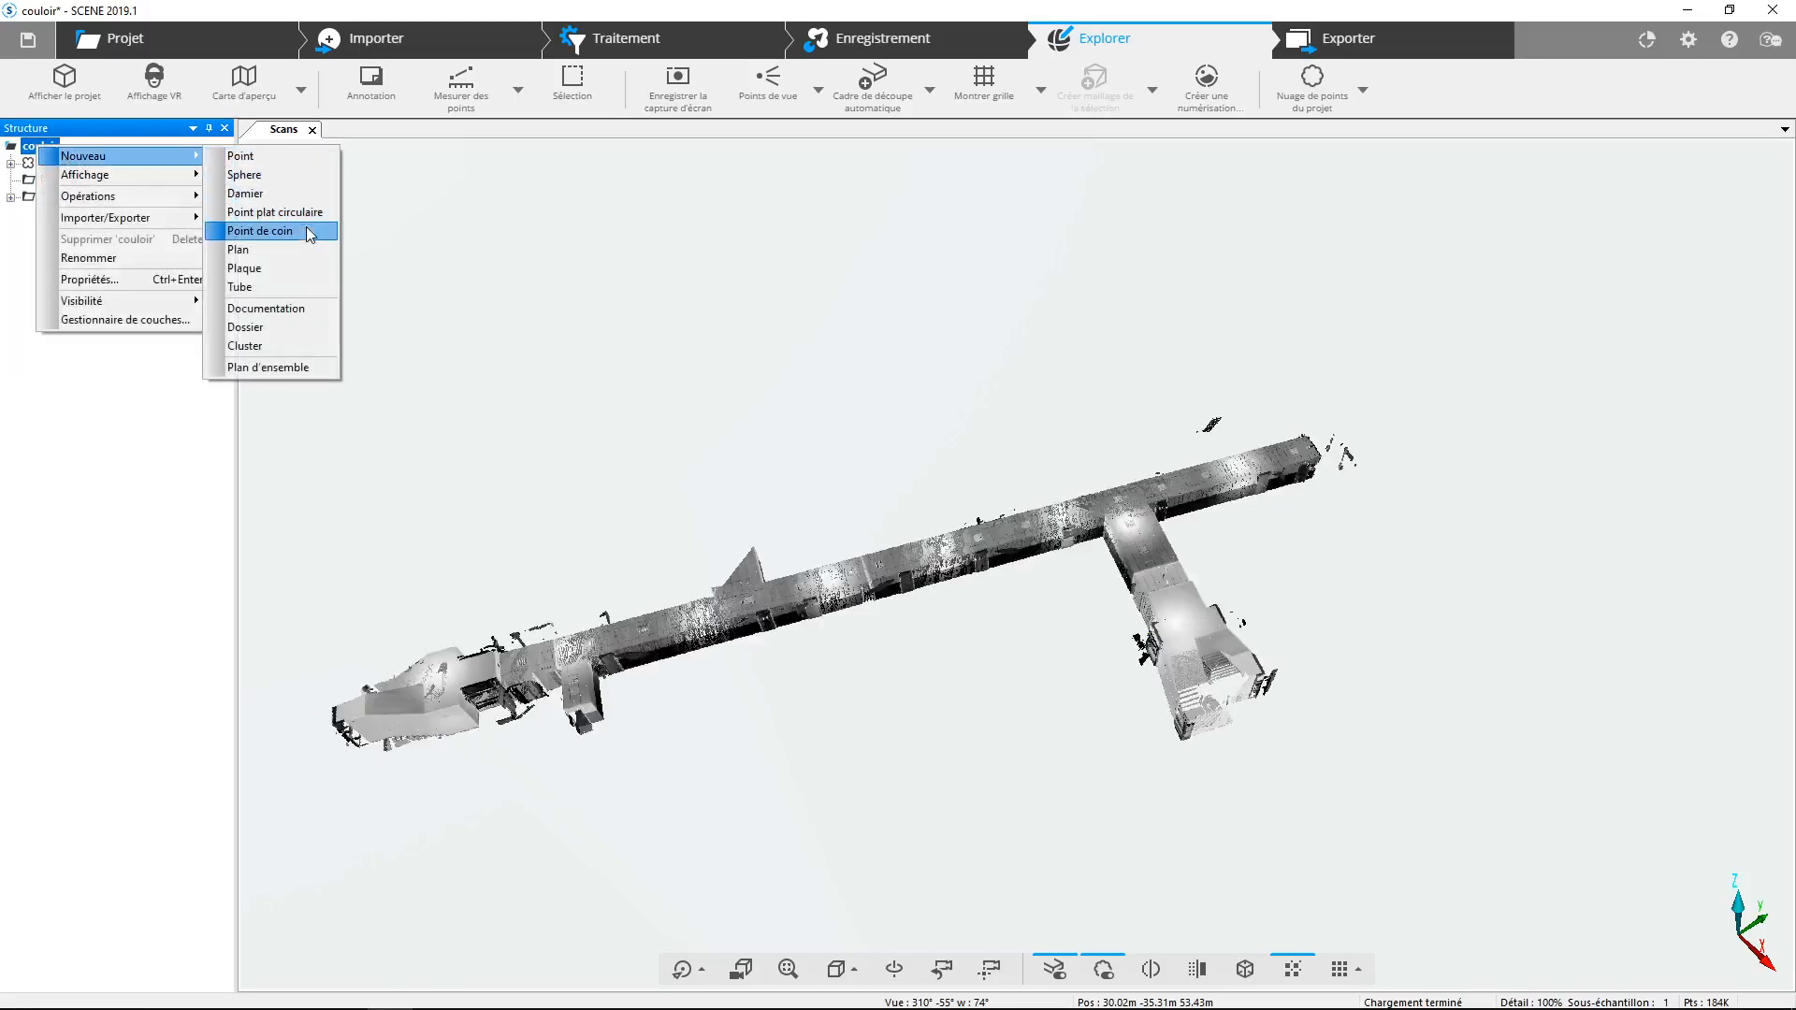
{"action": "left_click", "coordinate": [284, 347]}
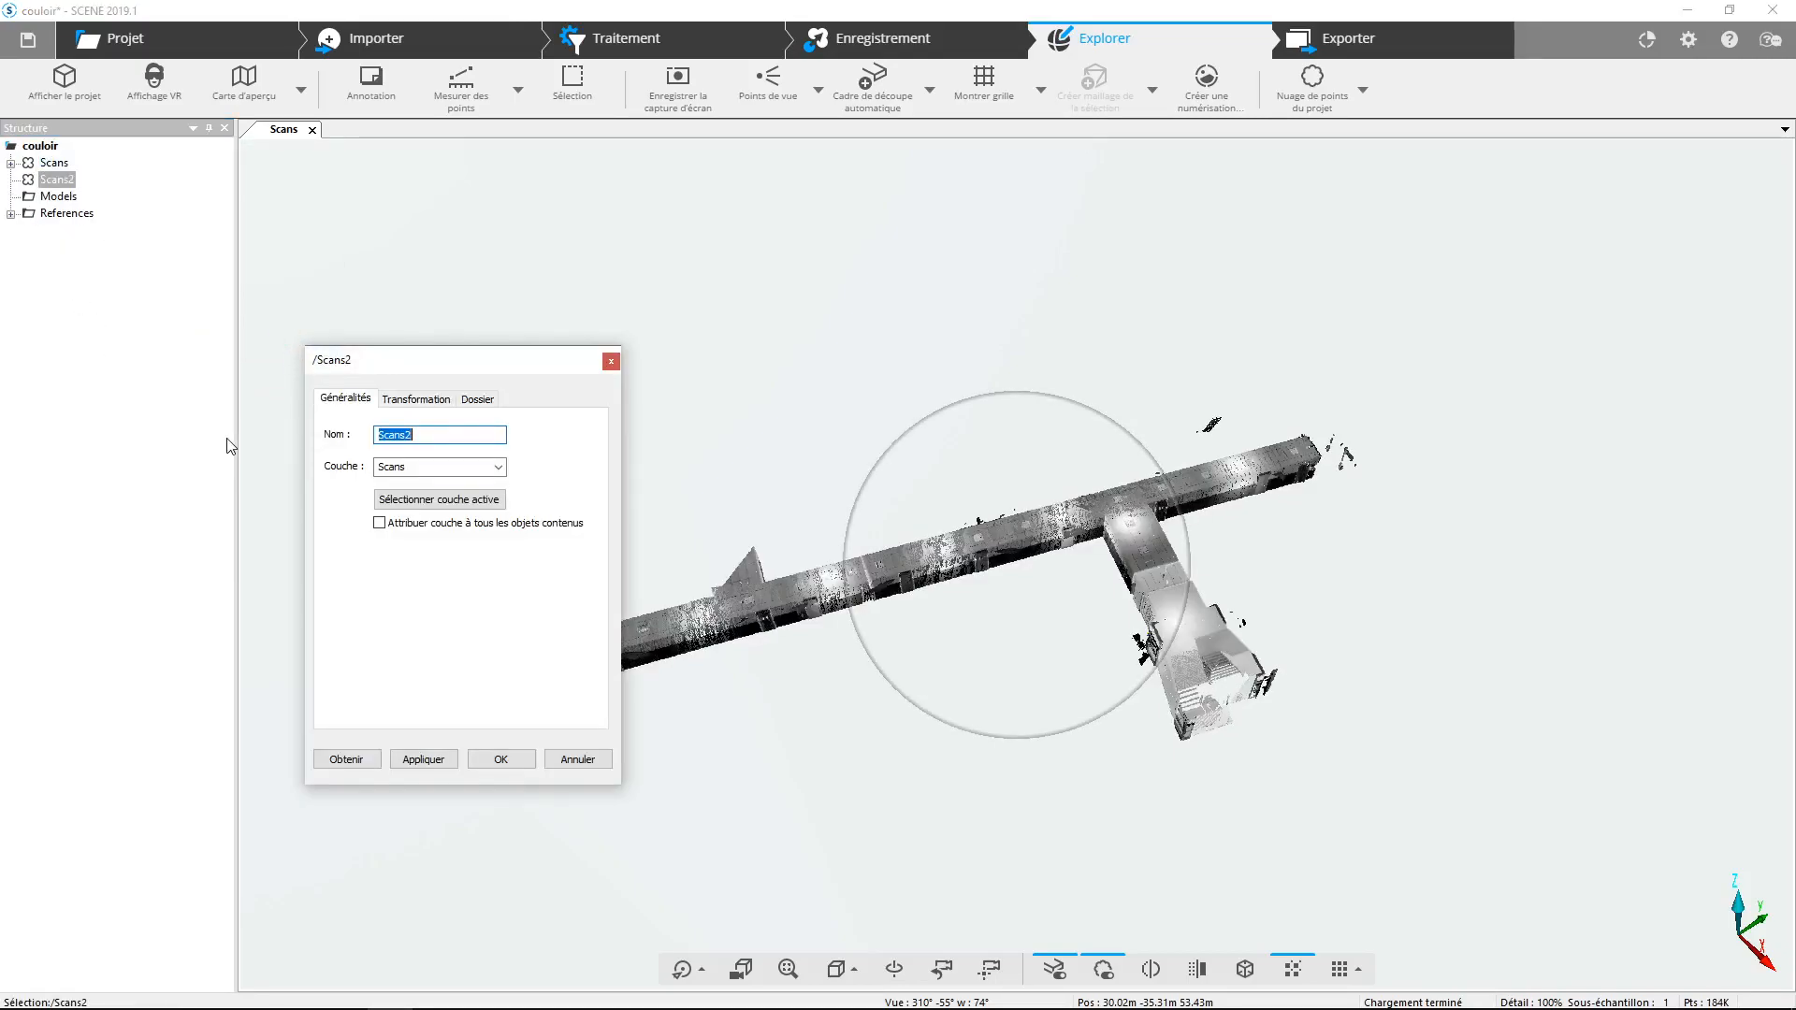
{"action": "type", "text": "Vérifi"}
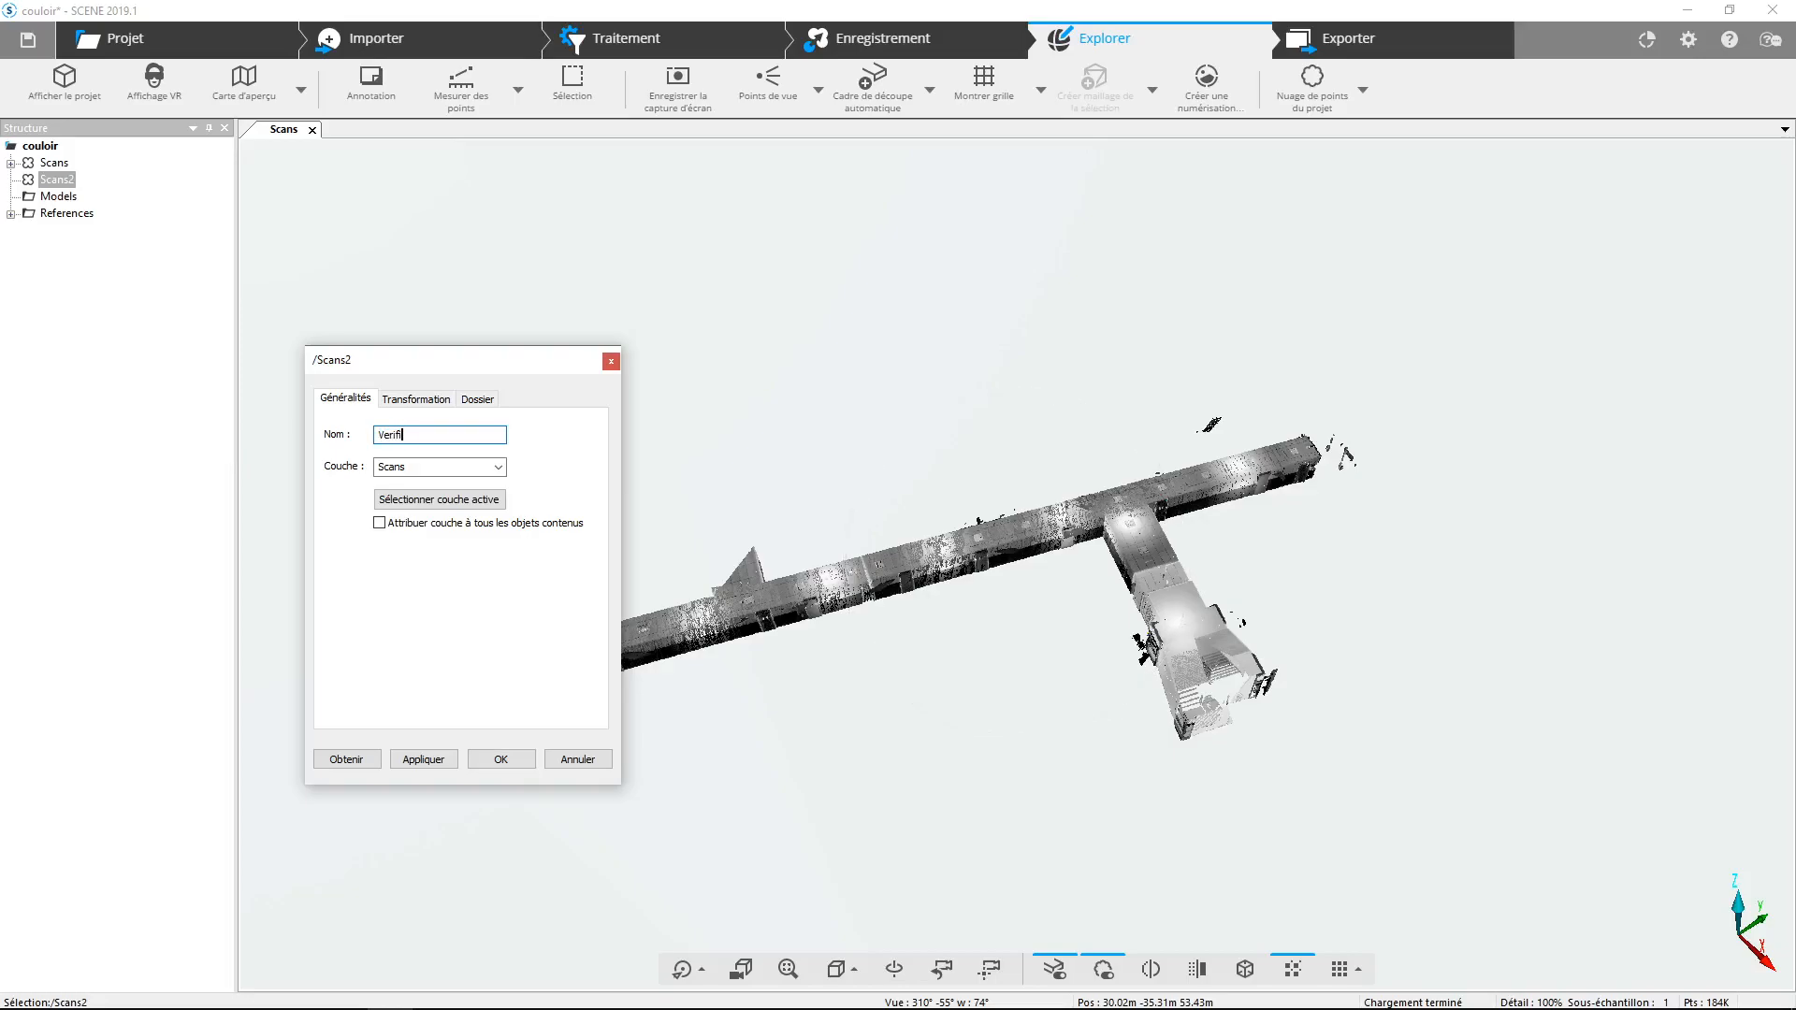
{"action": "key", "text": "Return"}
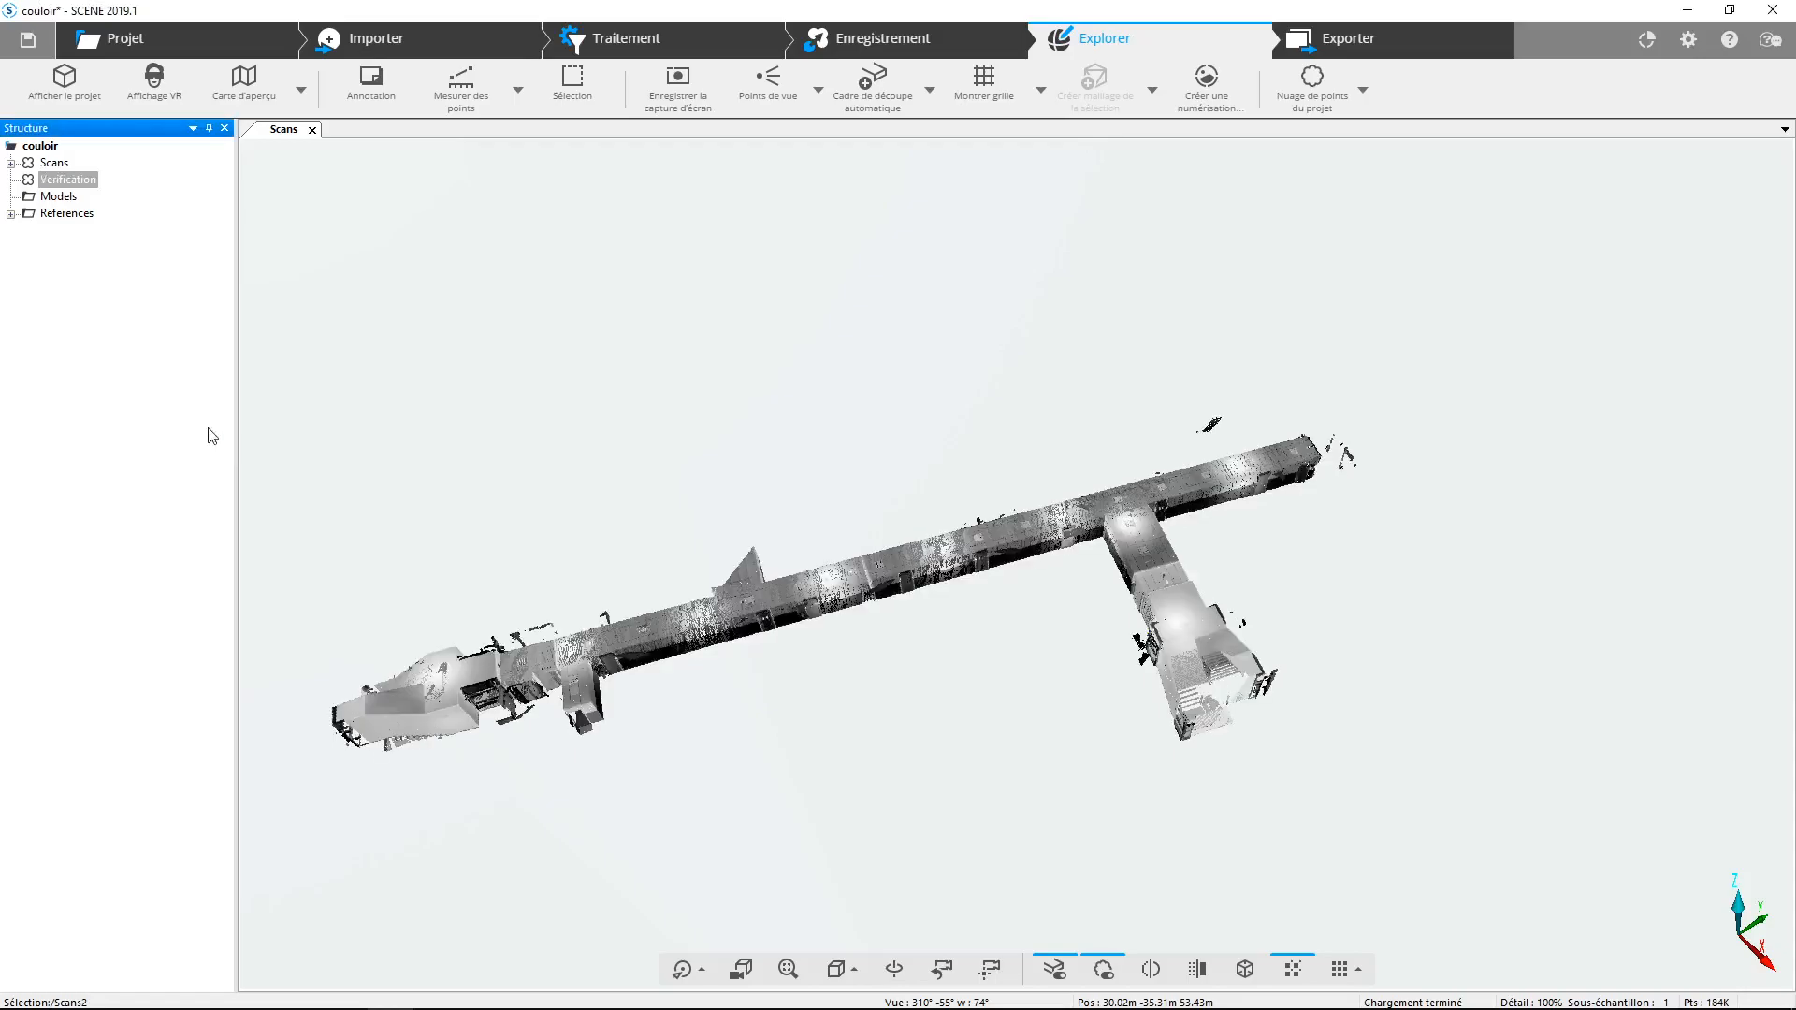
- Move the Scans cluster and the References folder into the Verification cluster and expand their contents
{"action": "left_click", "coordinate": [10, 163]}
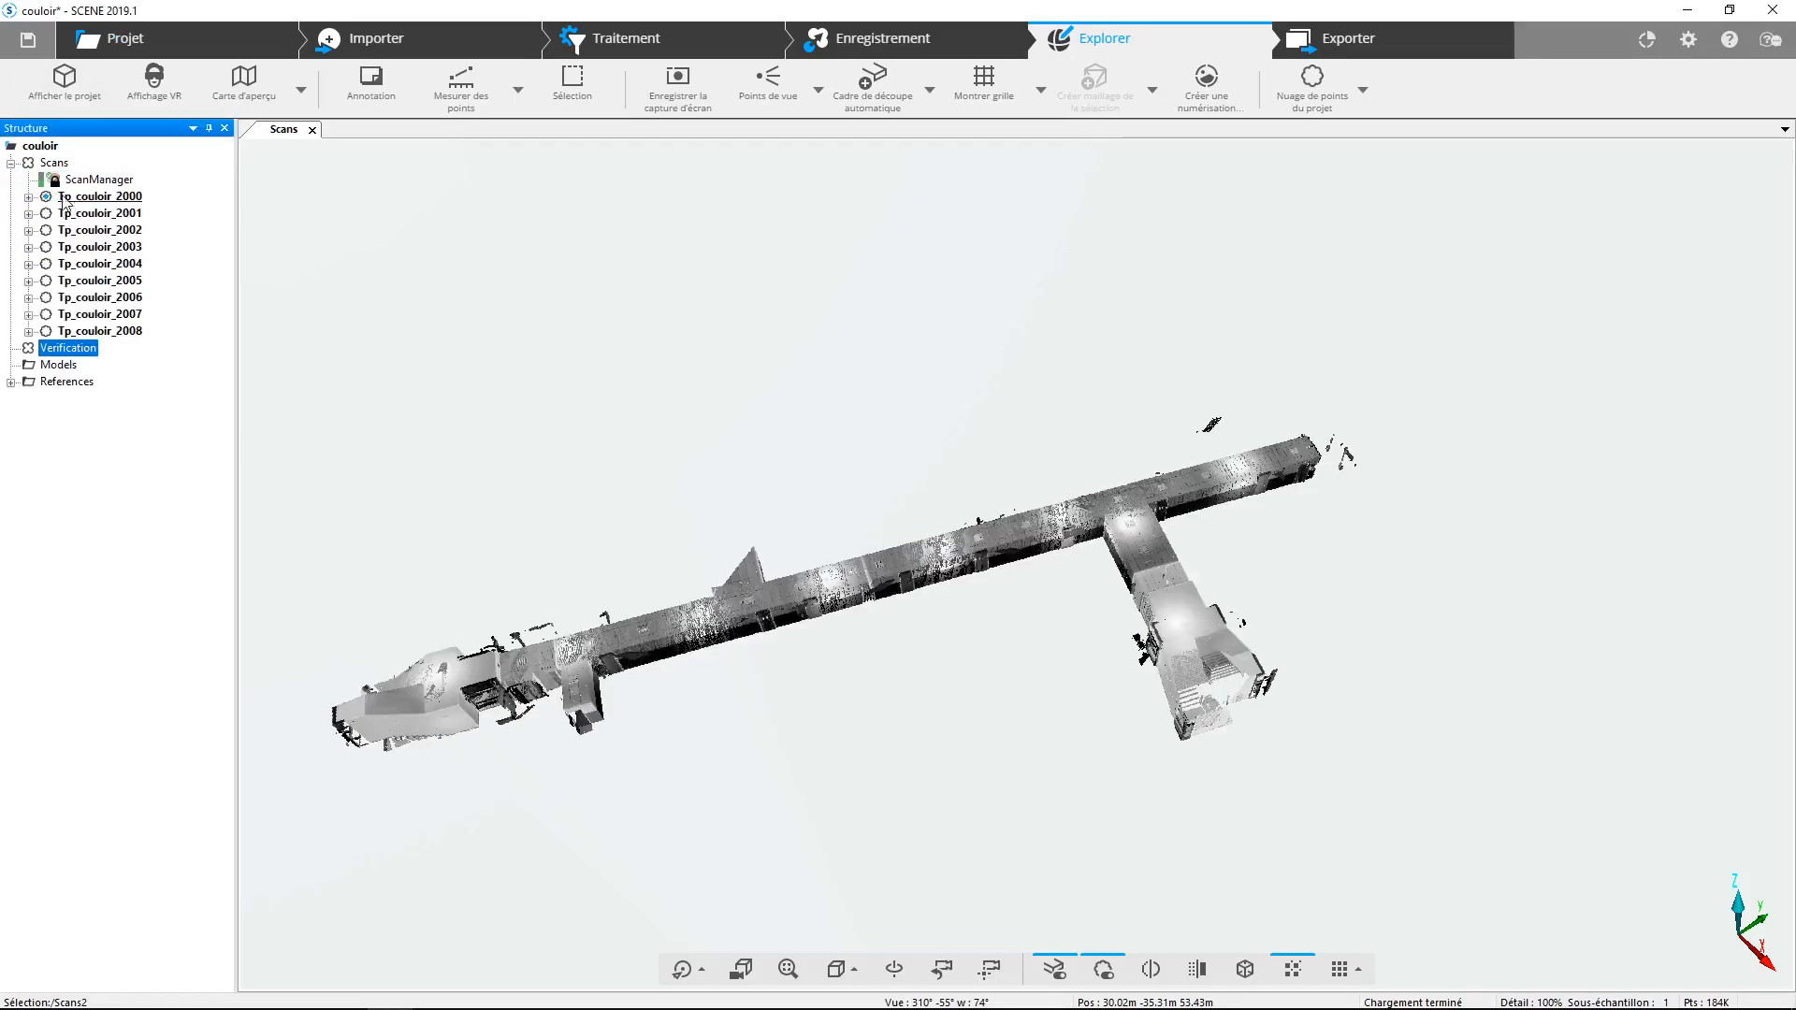
{"action": "left_click", "coordinate": [11, 163]}
{"action": "left_click", "coordinate": [53, 164]}
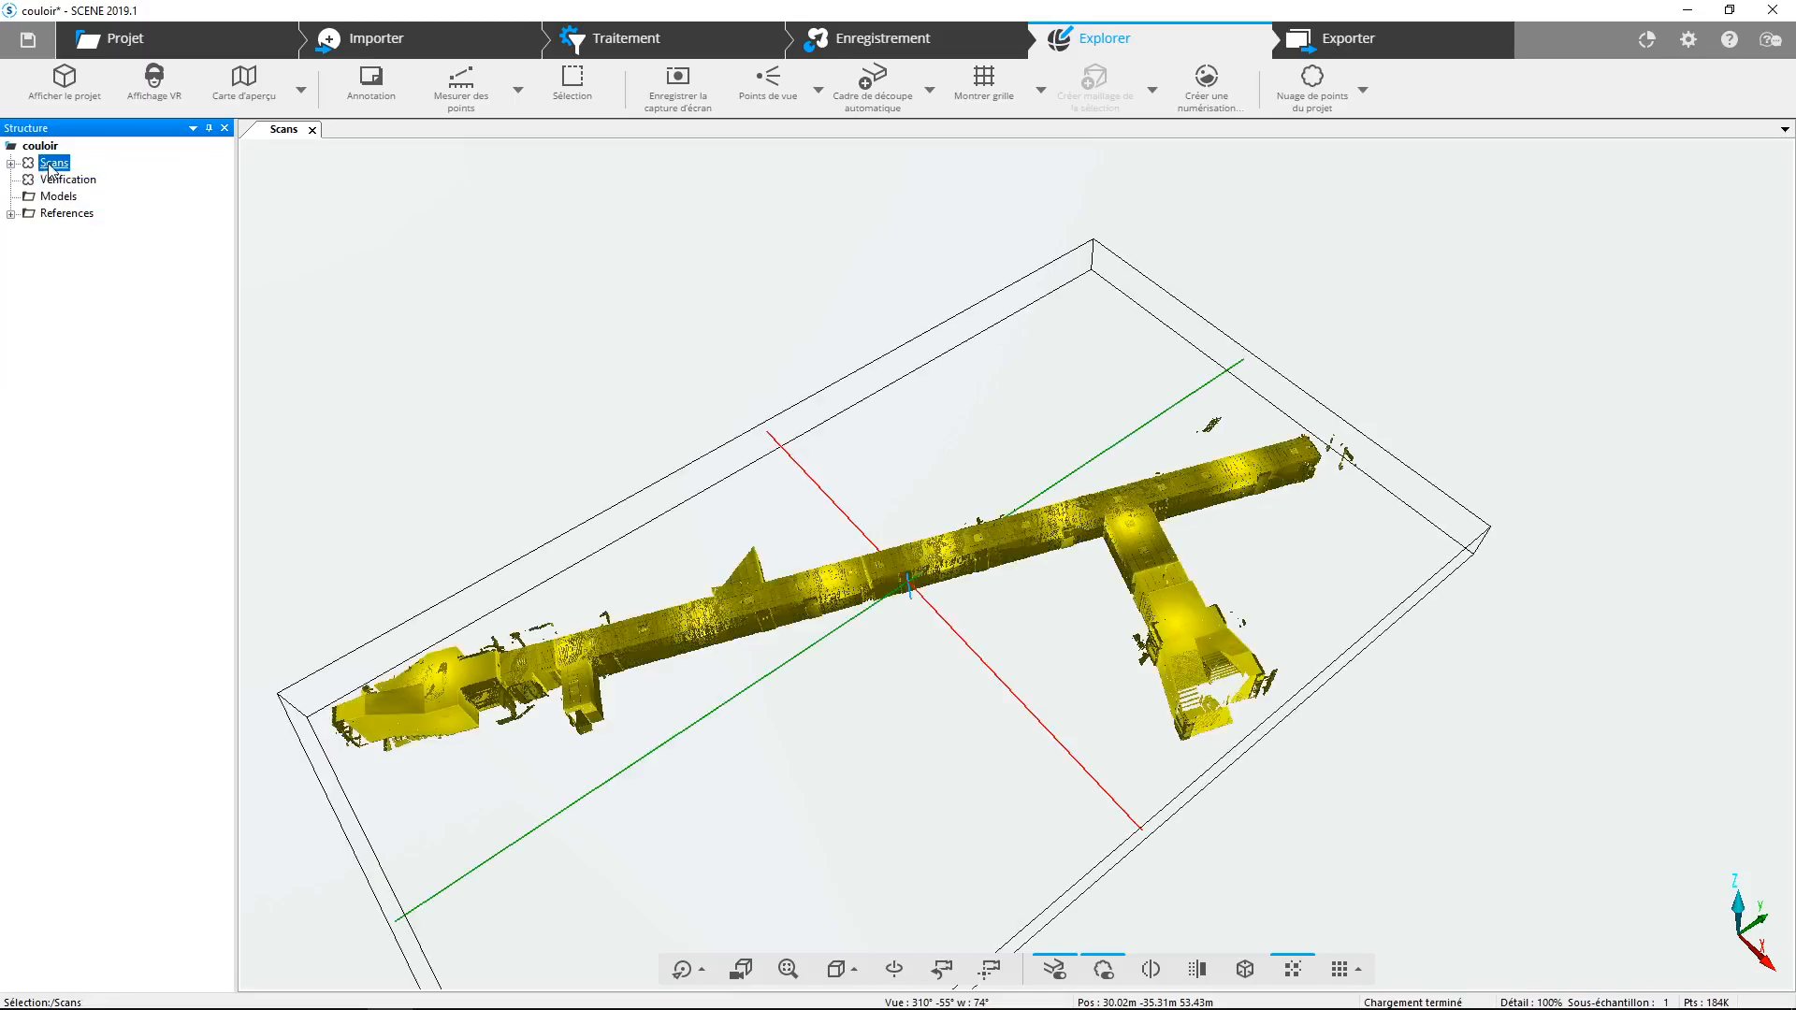
{"action": "mouse_move", "coordinate": [49, 165]}
{"action": "left_mouse_down"}
{"action": "mouse_move", "coordinate": [61, 190]}
{"action": "mouse_move", "coordinate": [71, 172]}
{"action": "left_mouse_up"}
{"action": "left_click", "coordinate": [10, 164]}
{"action": "left_click", "coordinate": [29, 198]}
{"action": "left_click", "coordinate": [29, 180]}
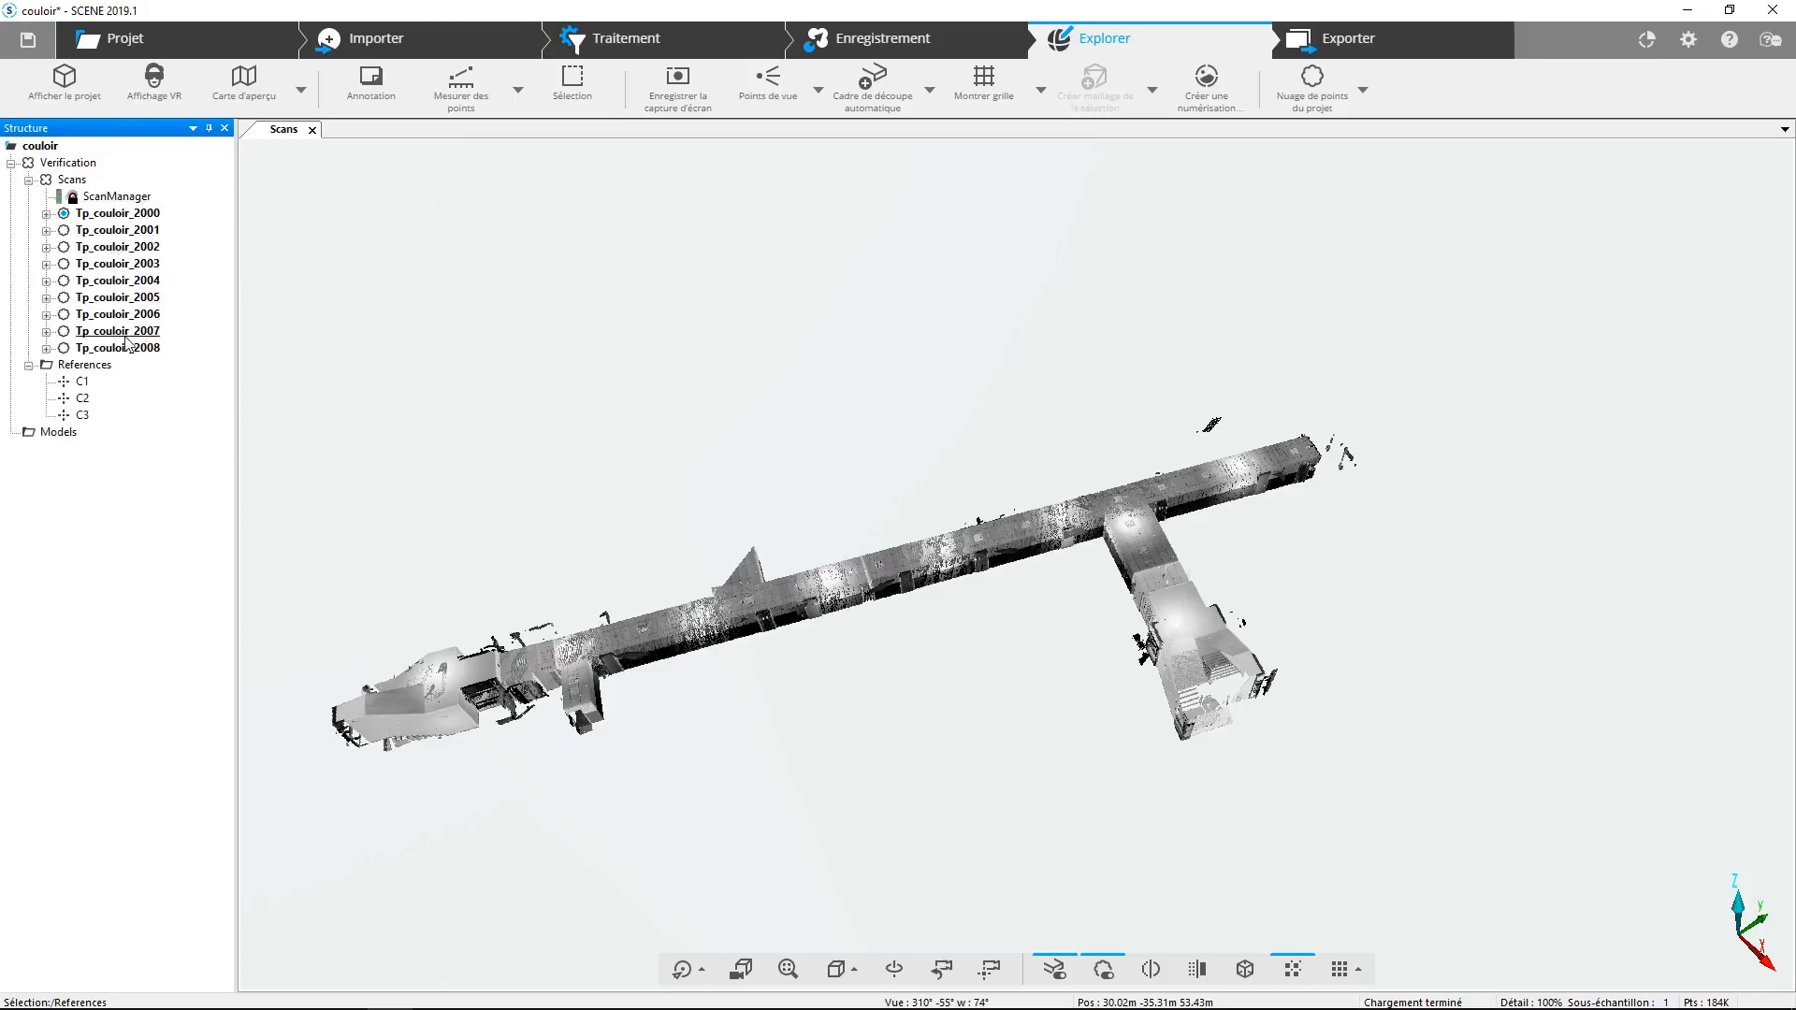
- Examine the registration status of the Verification cluster and its nested Scans cluster, collapsing the scan list
{"action": "left_click", "coordinate": [865, 39]}
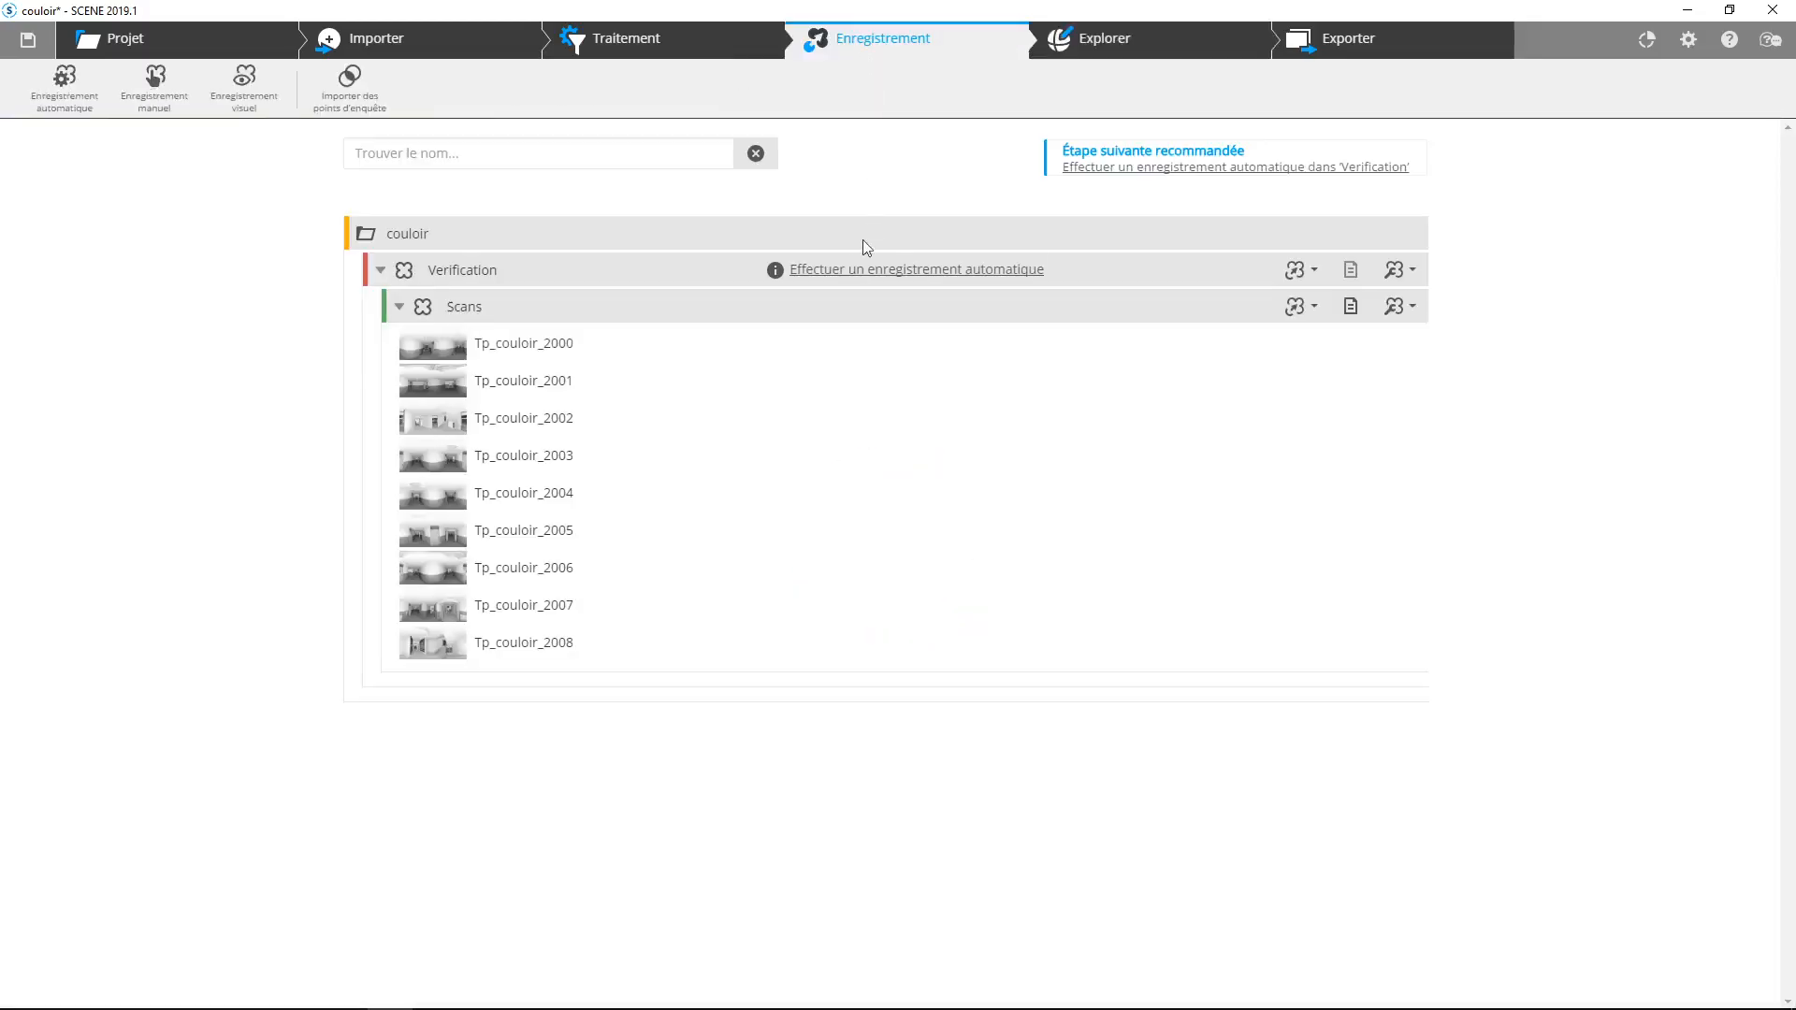
{"action": "left_click", "coordinate": [399, 307]}
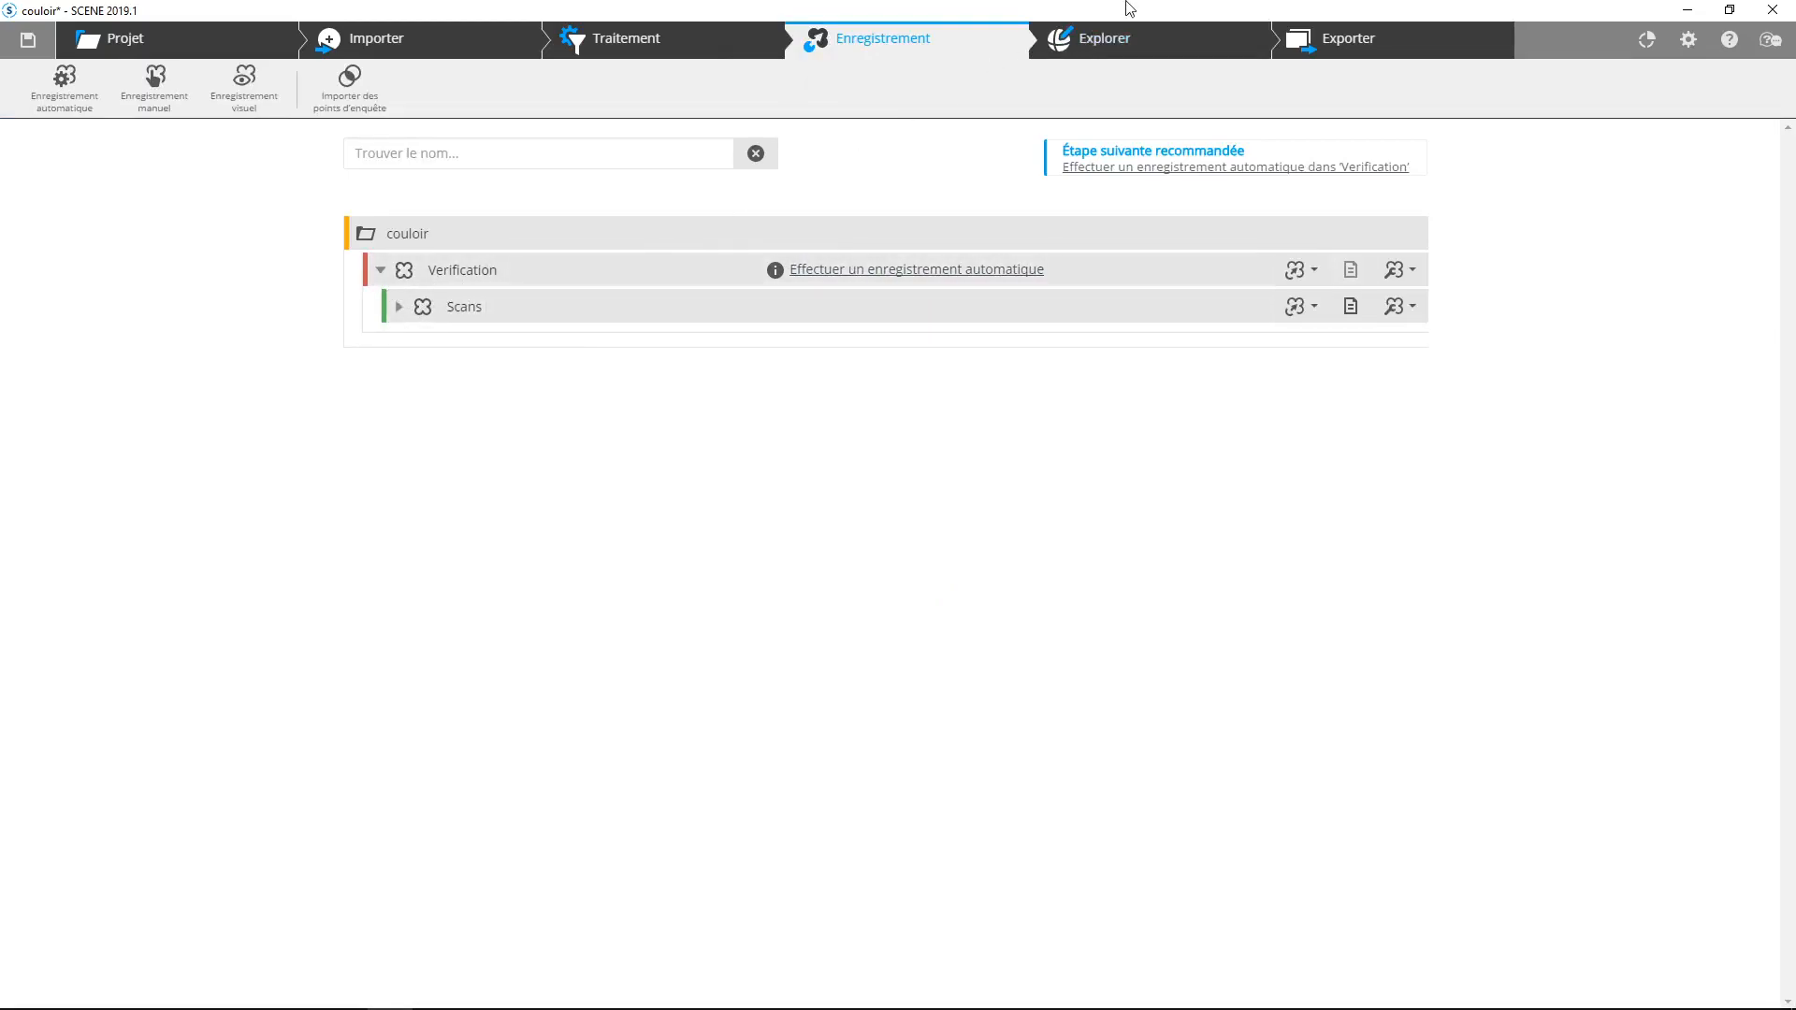
- Switch to exploring the project and open the correspondence view of the Scans cluster
{"action": "left_click", "coordinate": [1114, 38]}
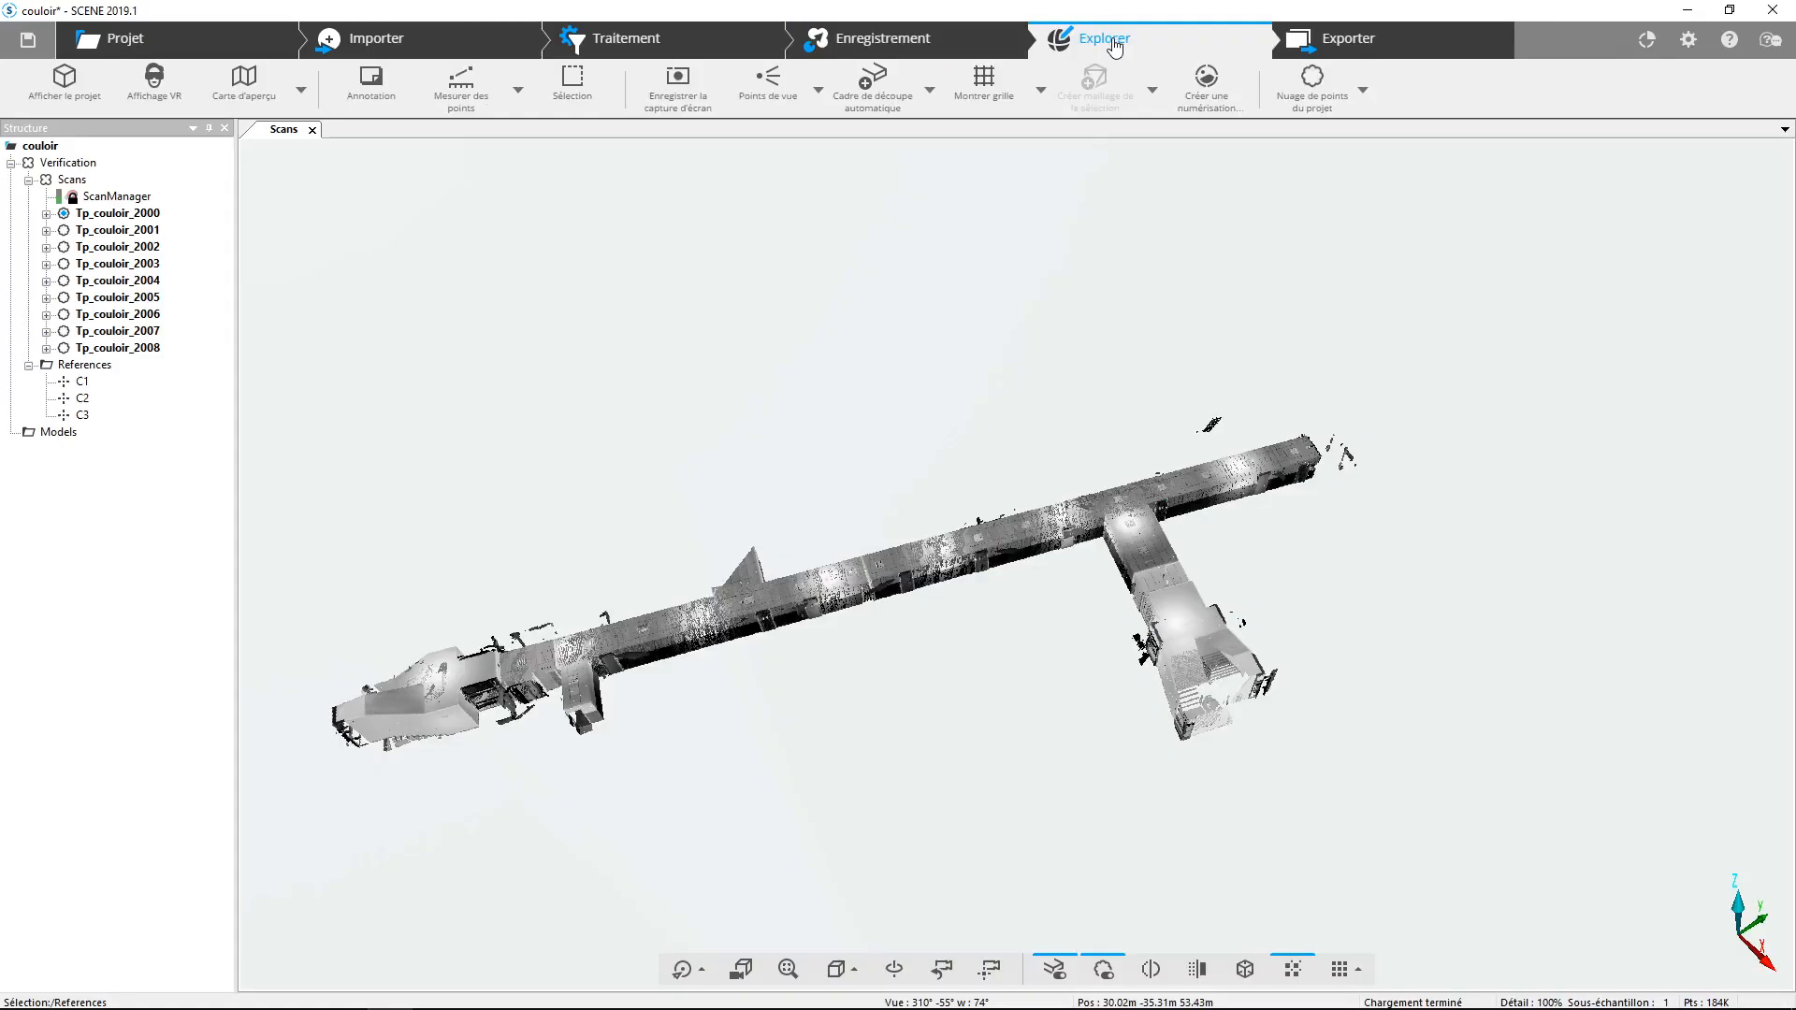
{"action": "right_click", "coordinate": [72, 180]}
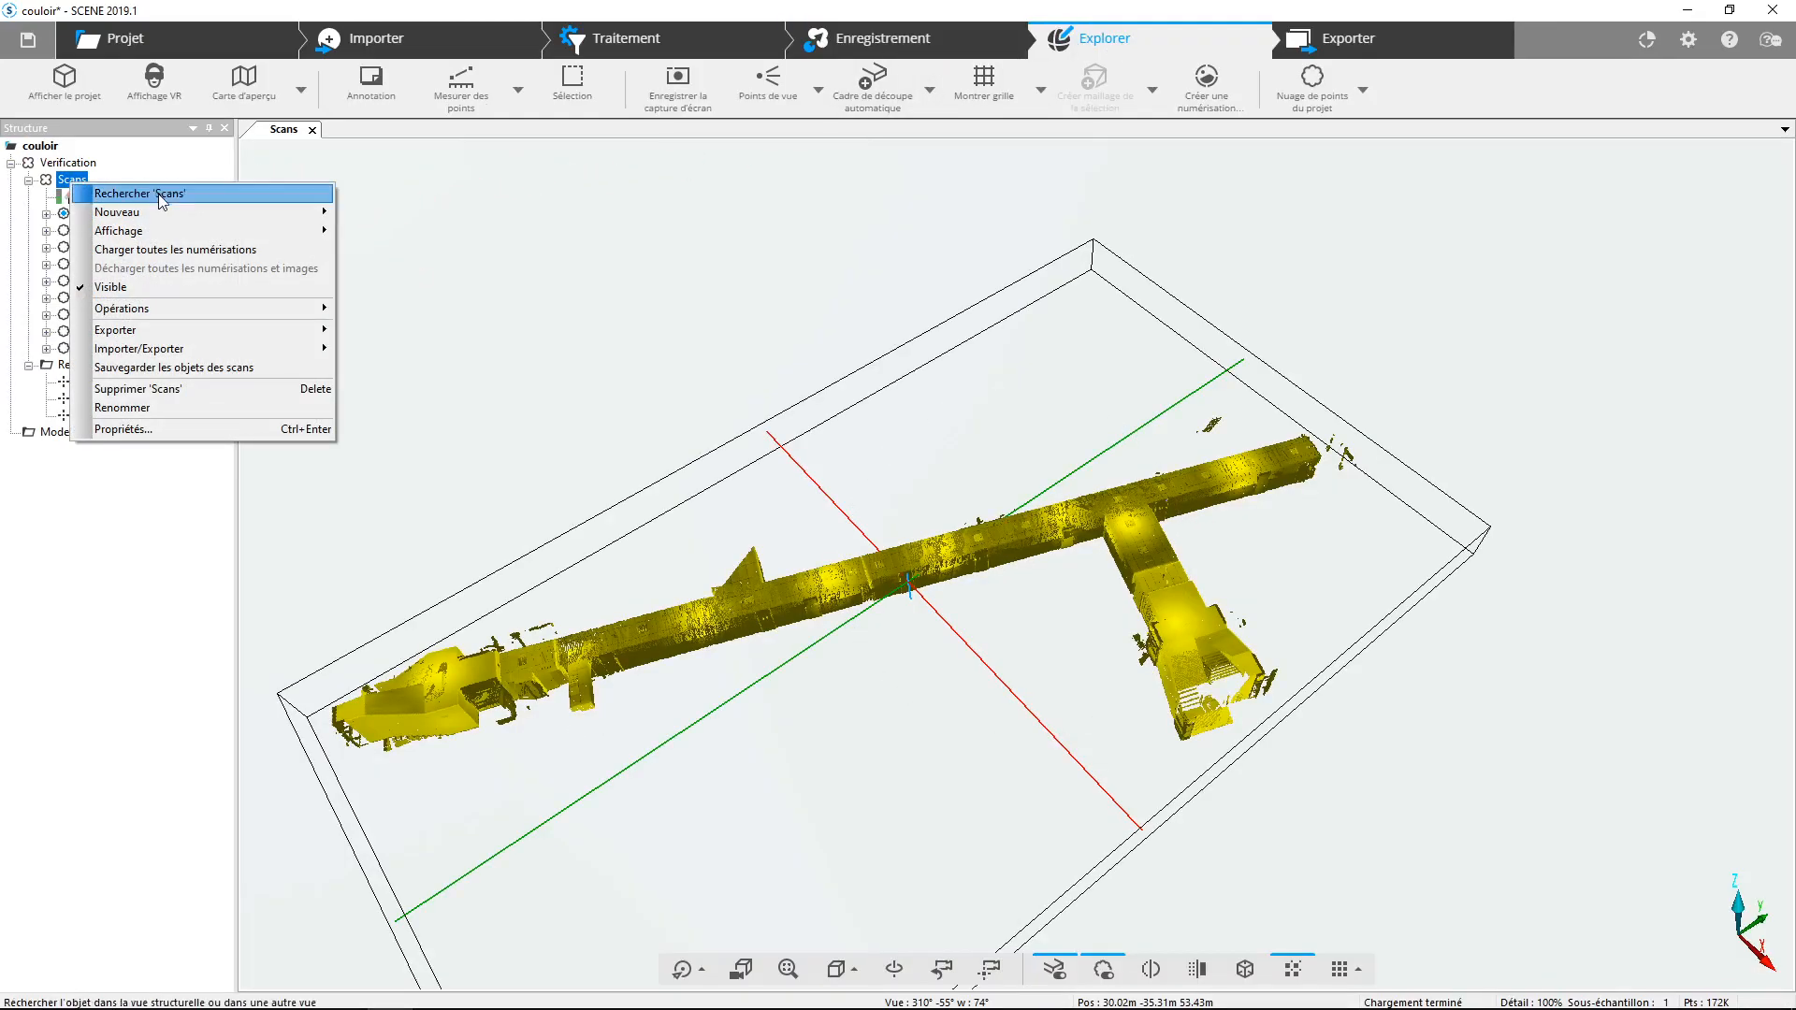
{"action": "mouse_move", "coordinate": [315, 215]}
{"action": "mouse_move", "coordinate": [206, 230]}
{"action": "left_click", "coordinate": [435, 290]}
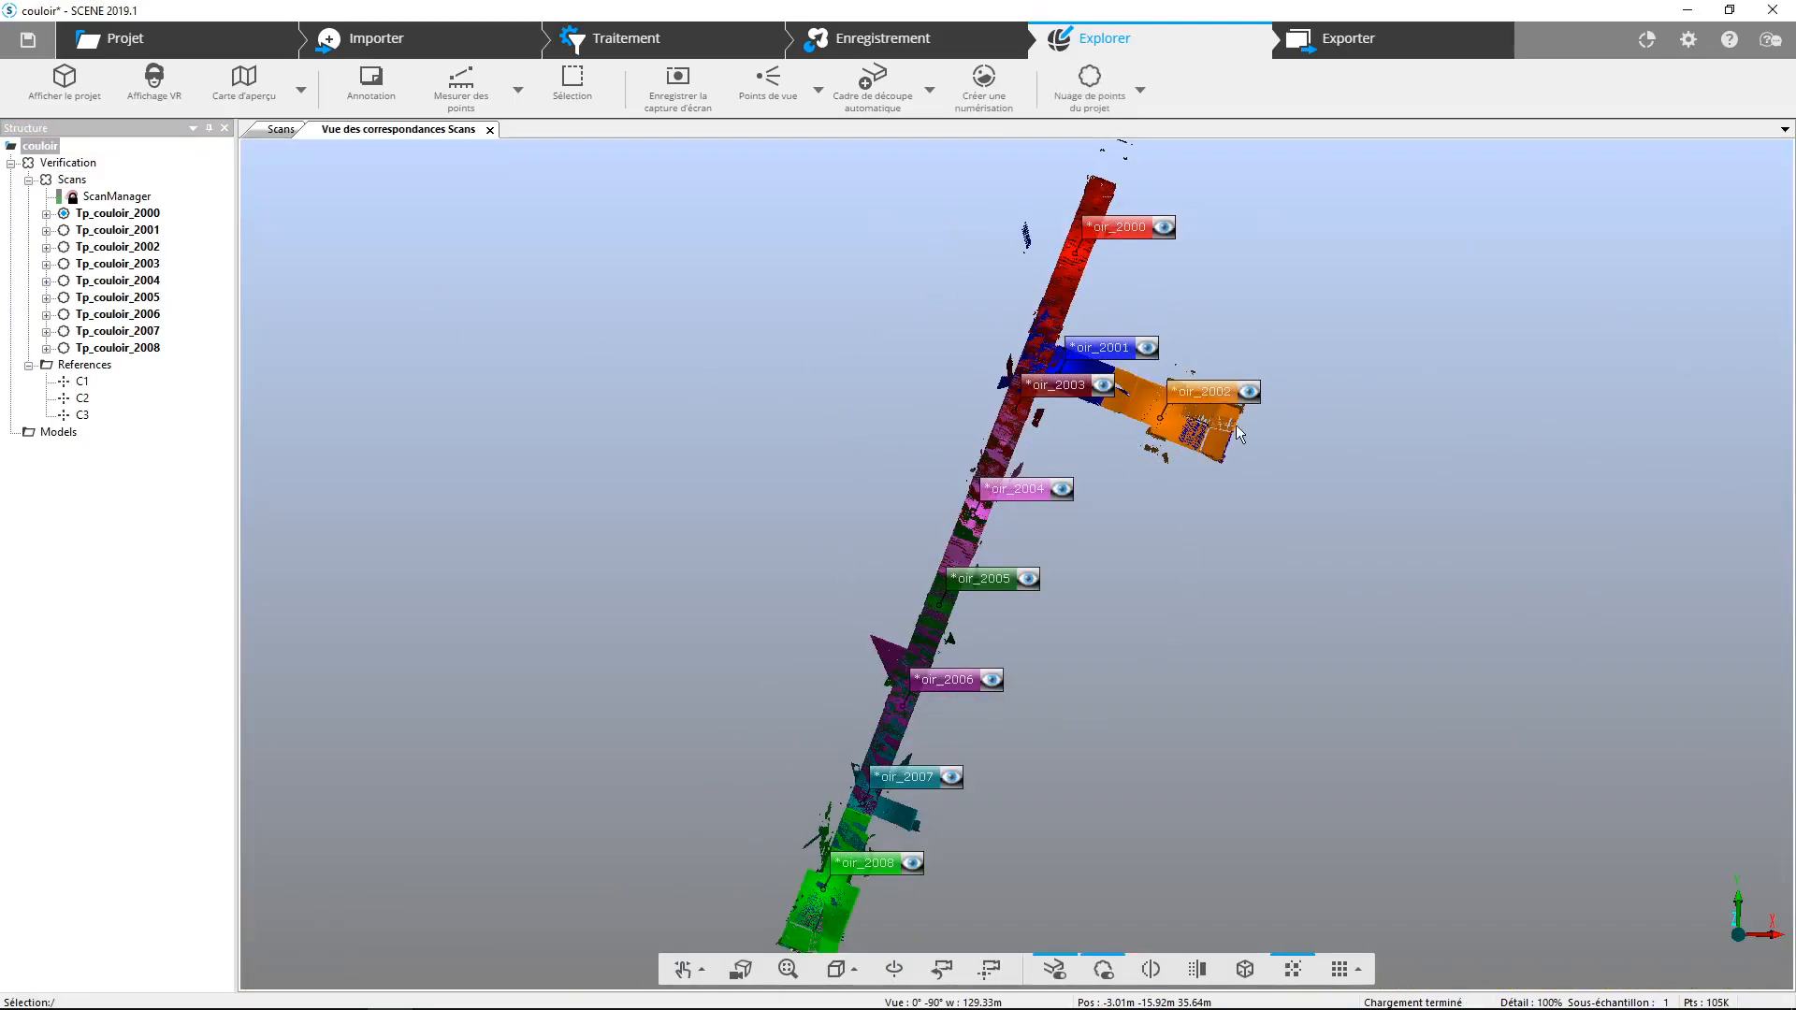
{"action": "left_click_drag", "start_coordinate": [985, 860], "coordinate": [979, 697]}
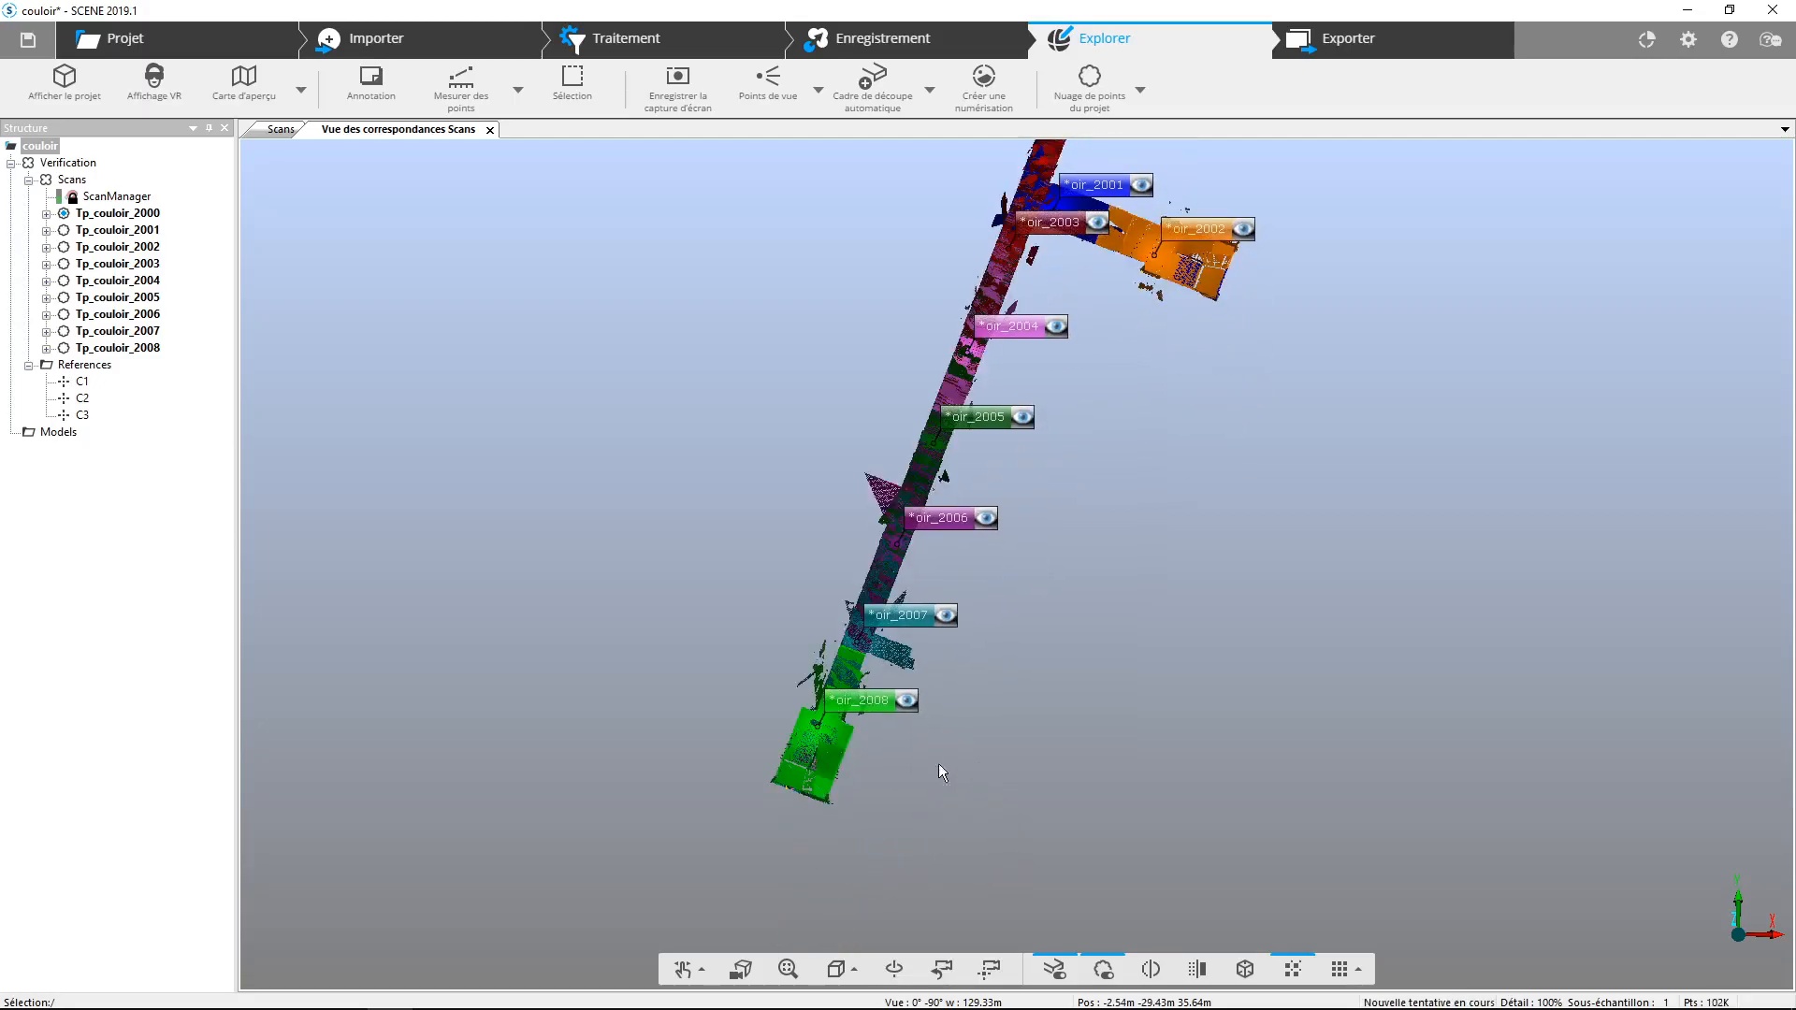
- Expand the AutoFeatures of scan Tp_couloir_2000 and locate its Checkerboard target in the correspondence view
{"action": "left_click", "coordinate": [46, 215]}
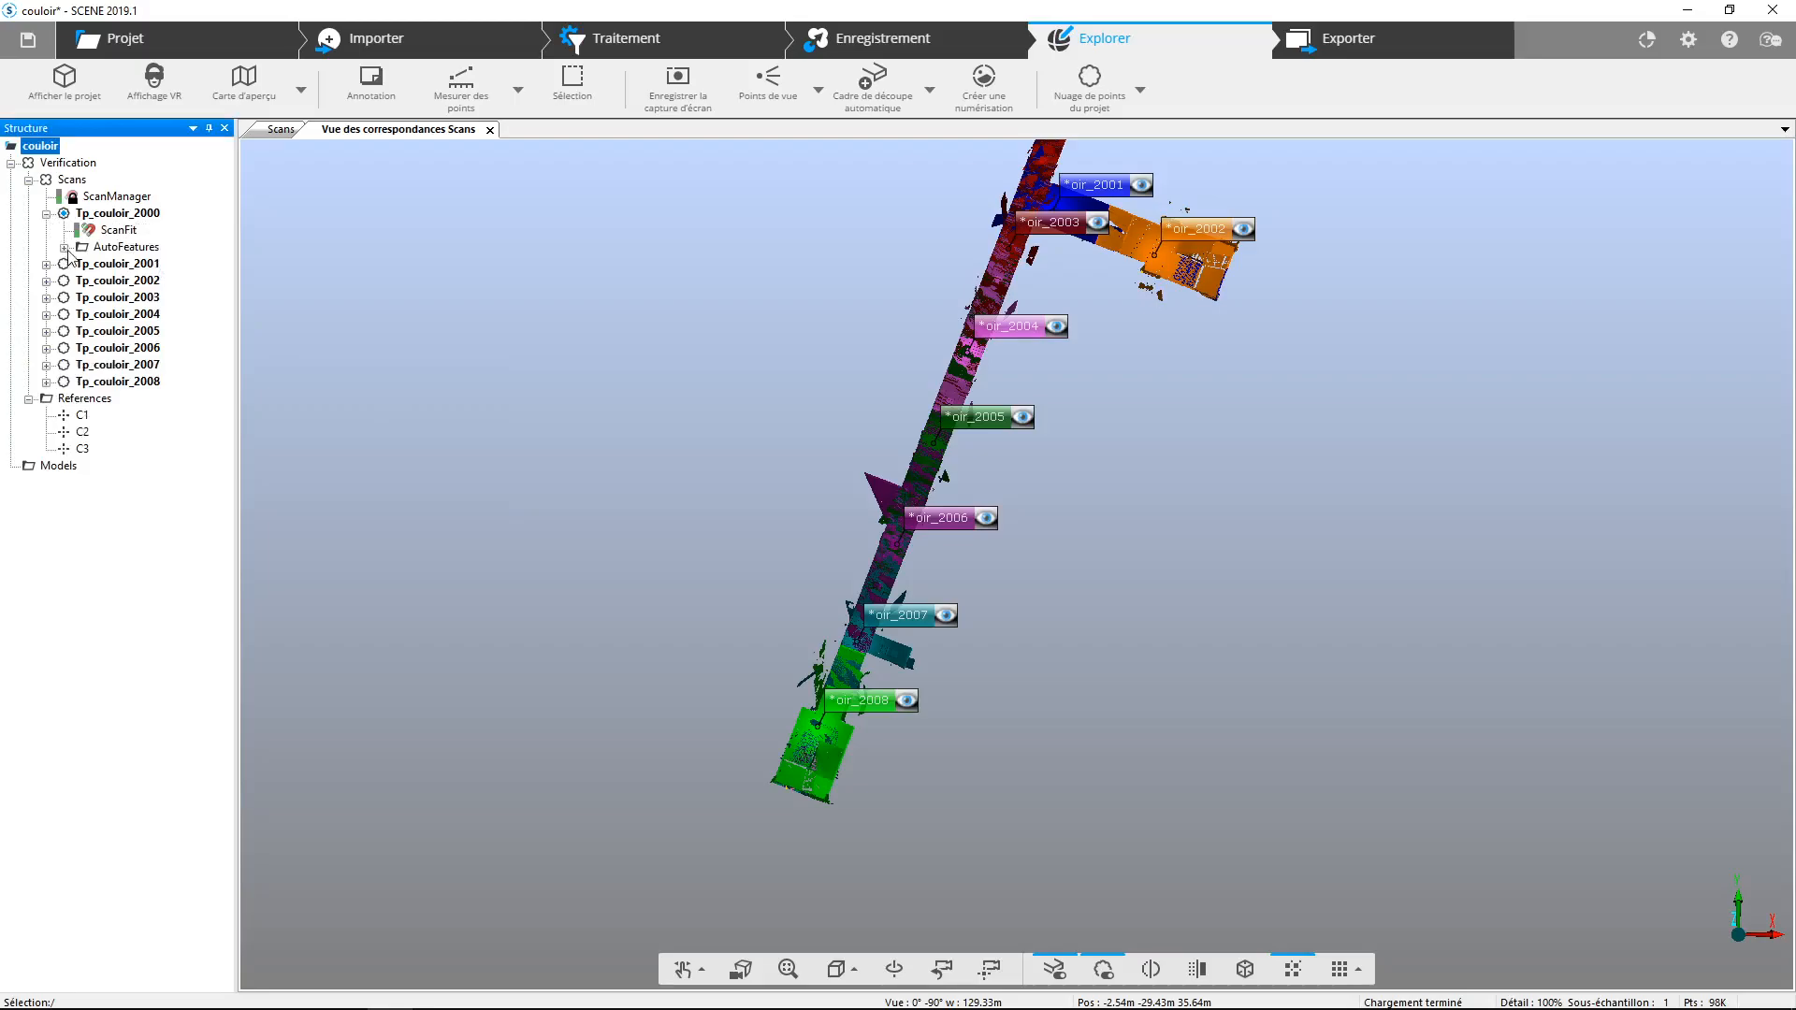
{"action": "left_click", "coordinate": [64, 248]}
{"action": "left_click", "coordinate": [83, 264]}
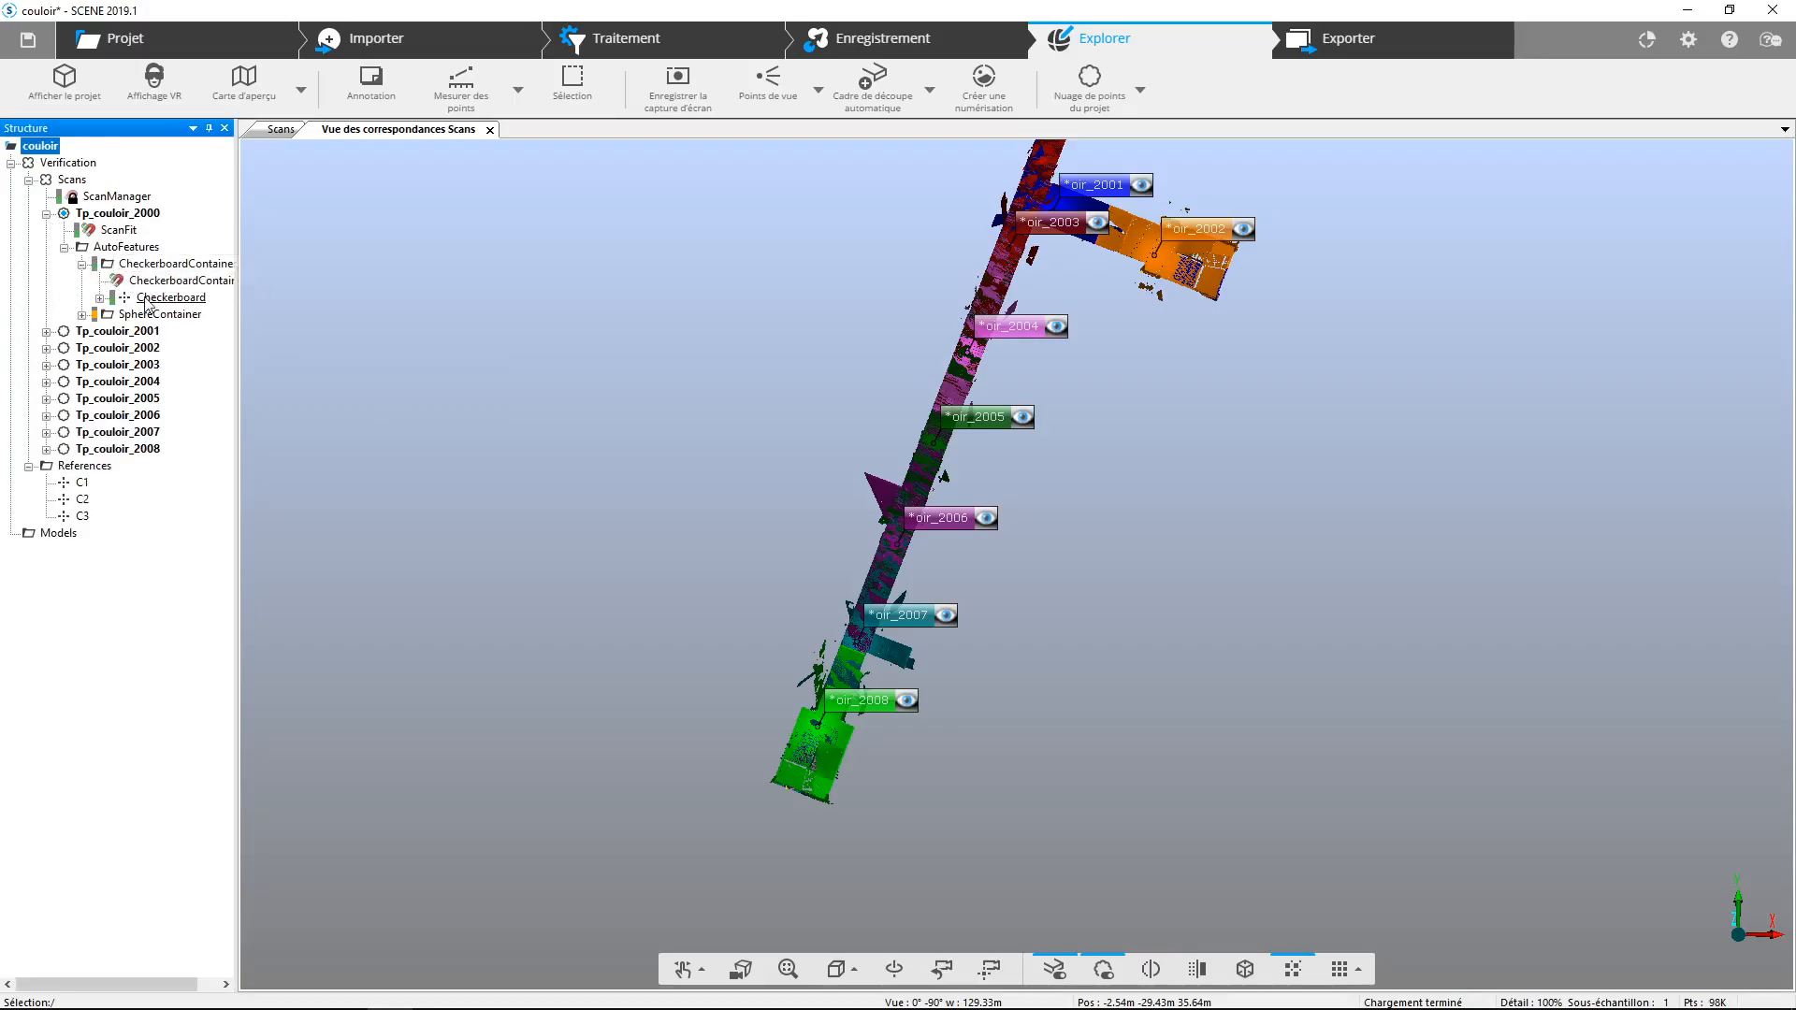
{"action": "left_click", "coordinate": [157, 299]}
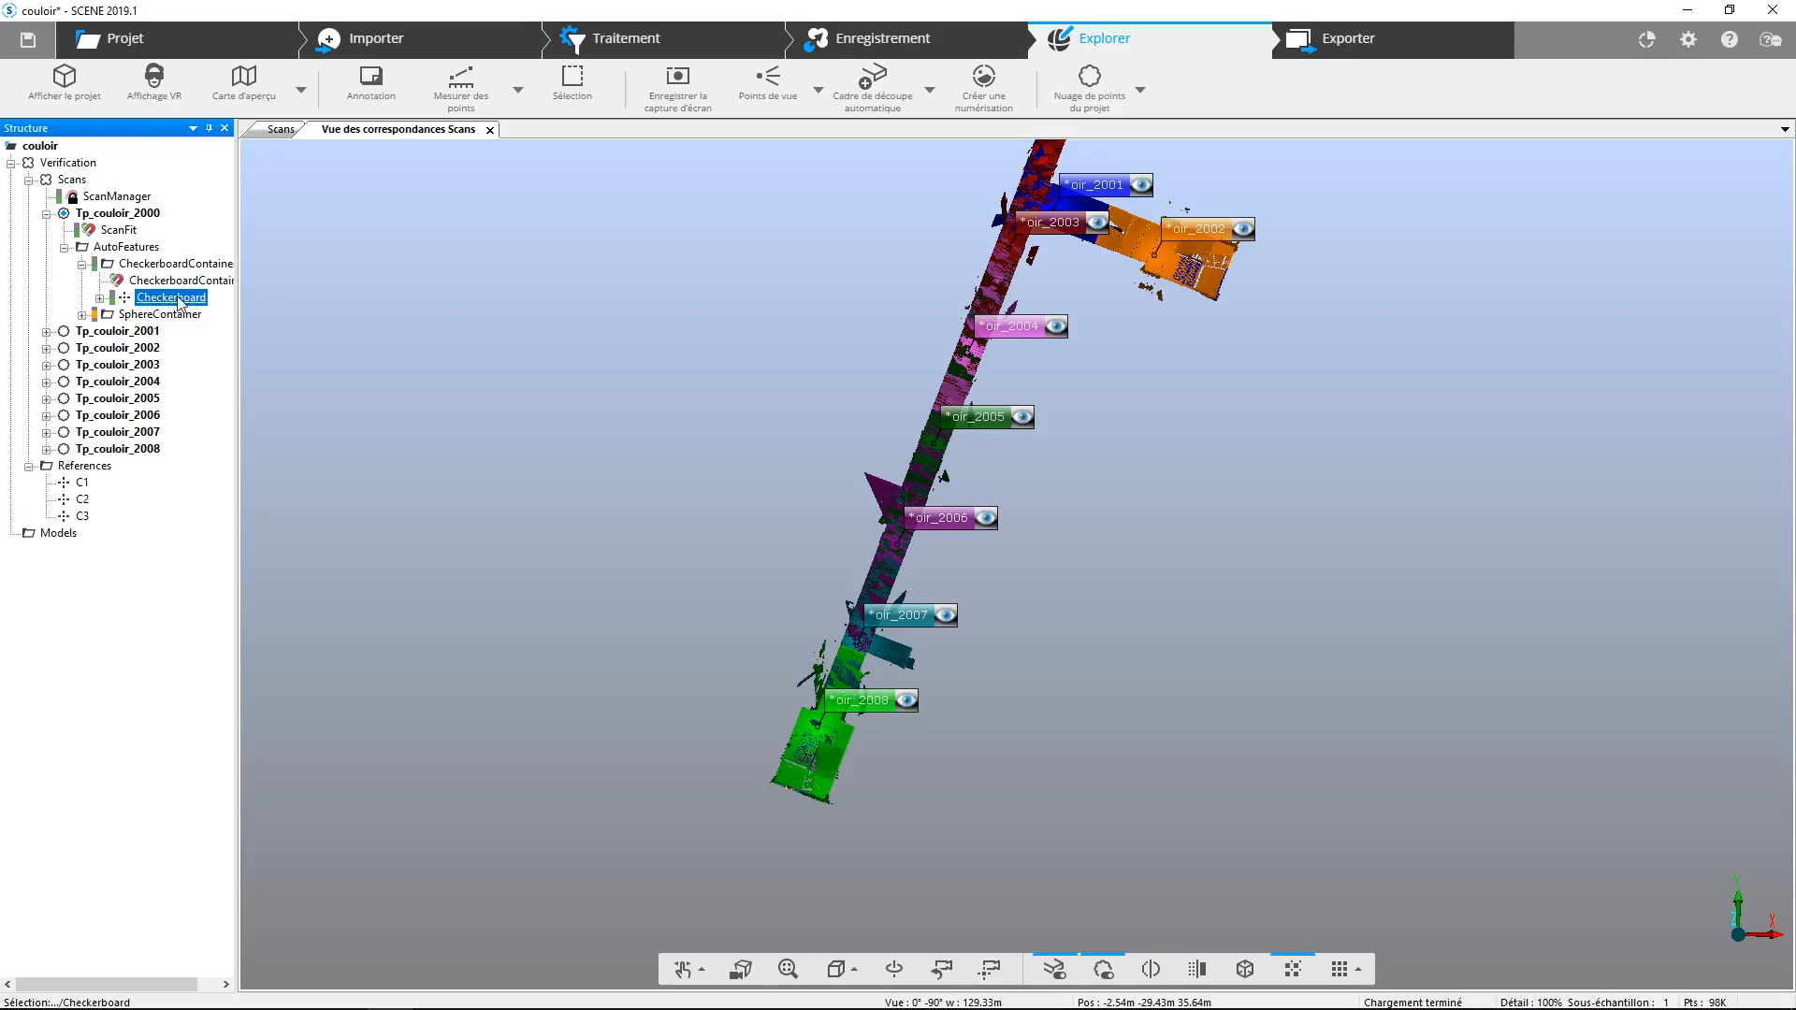
{"action": "right_click", "coordinate": [179, 299]}
{"action": "left_click", "coordinate": [243, 305]}
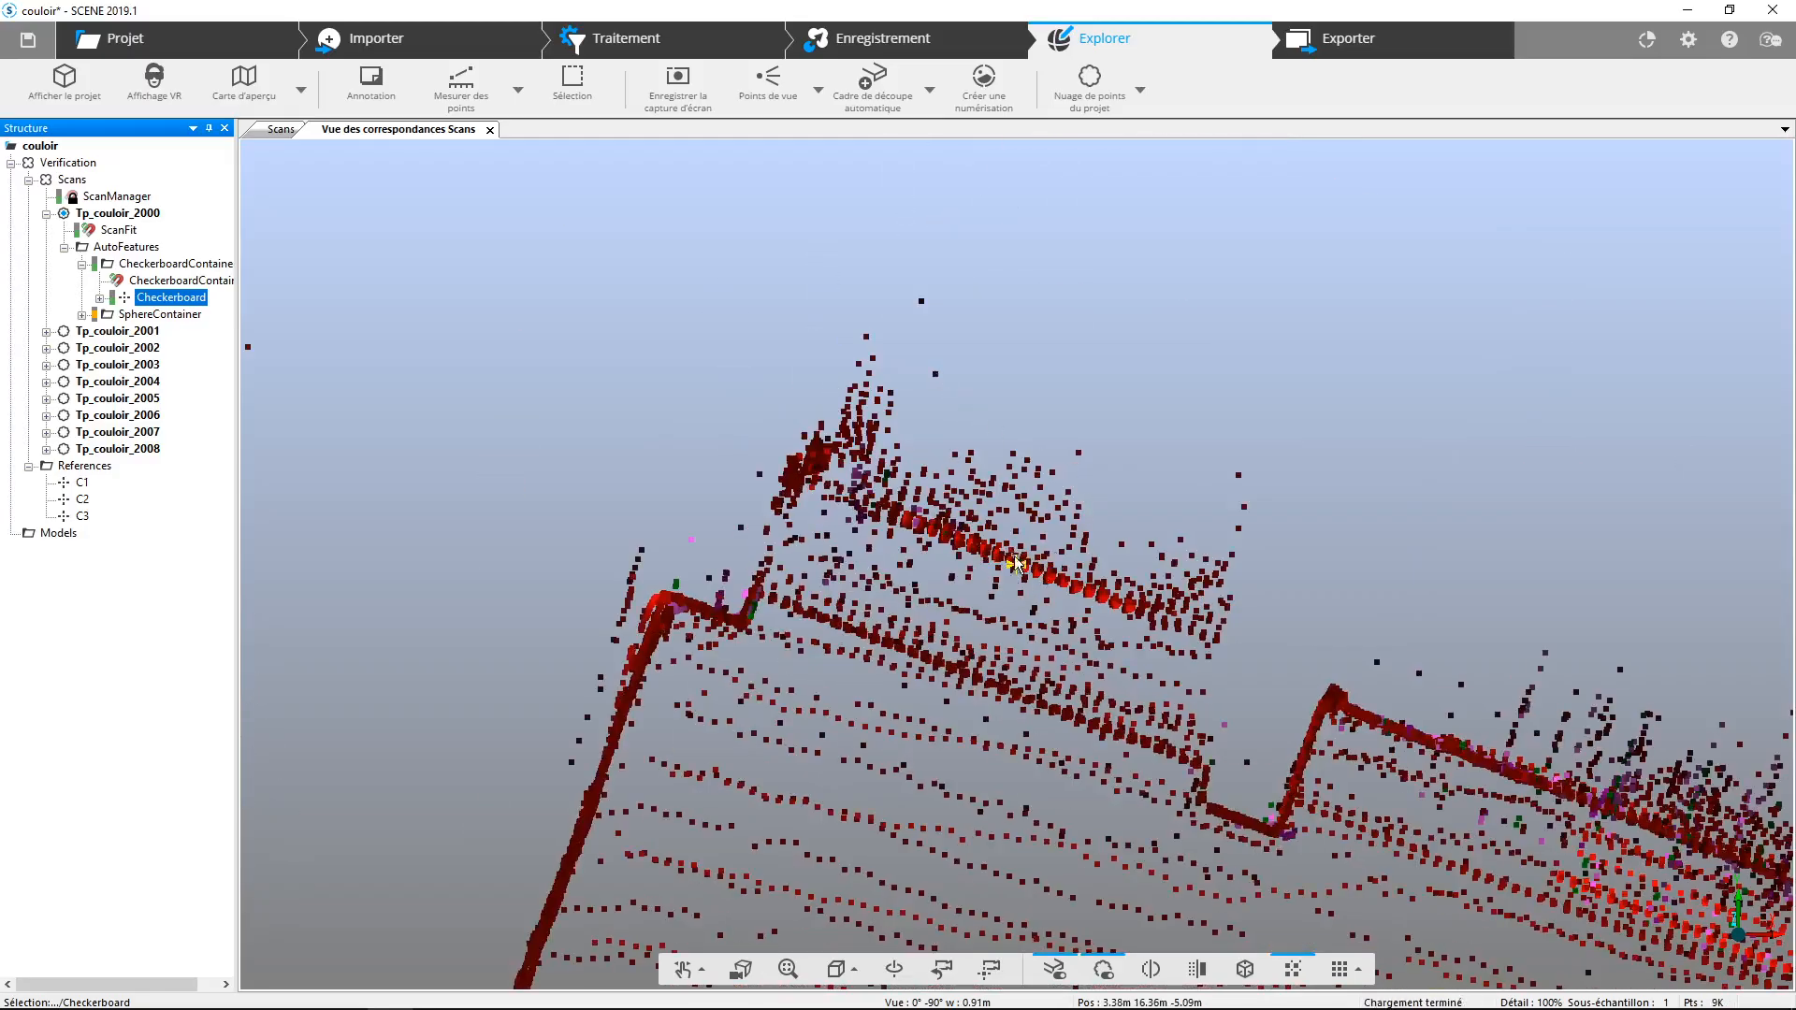
{"action": "scroll", "coordinate": [1014, 642], "scroll_direction": "down", "scroll_amount": 10}
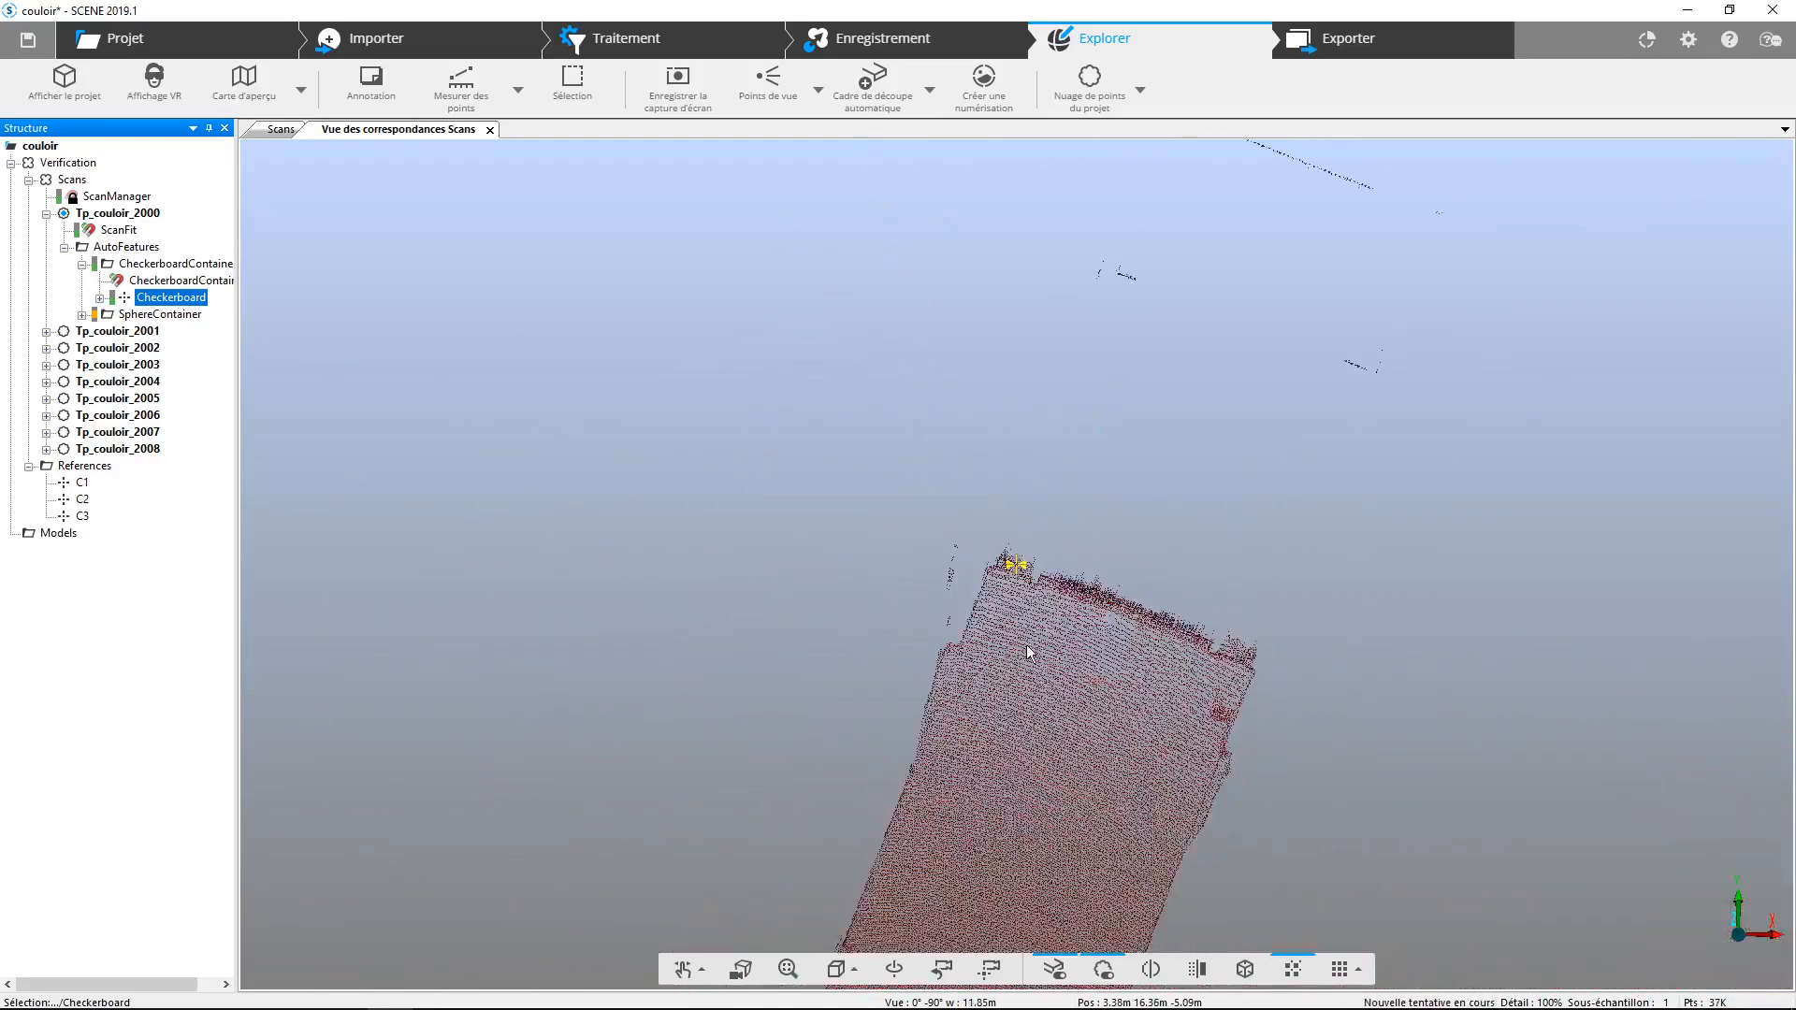
{"action": "scroll", "coordinate": [1132, 683], "scroll_direction": "down", "scroll_amount": 5}
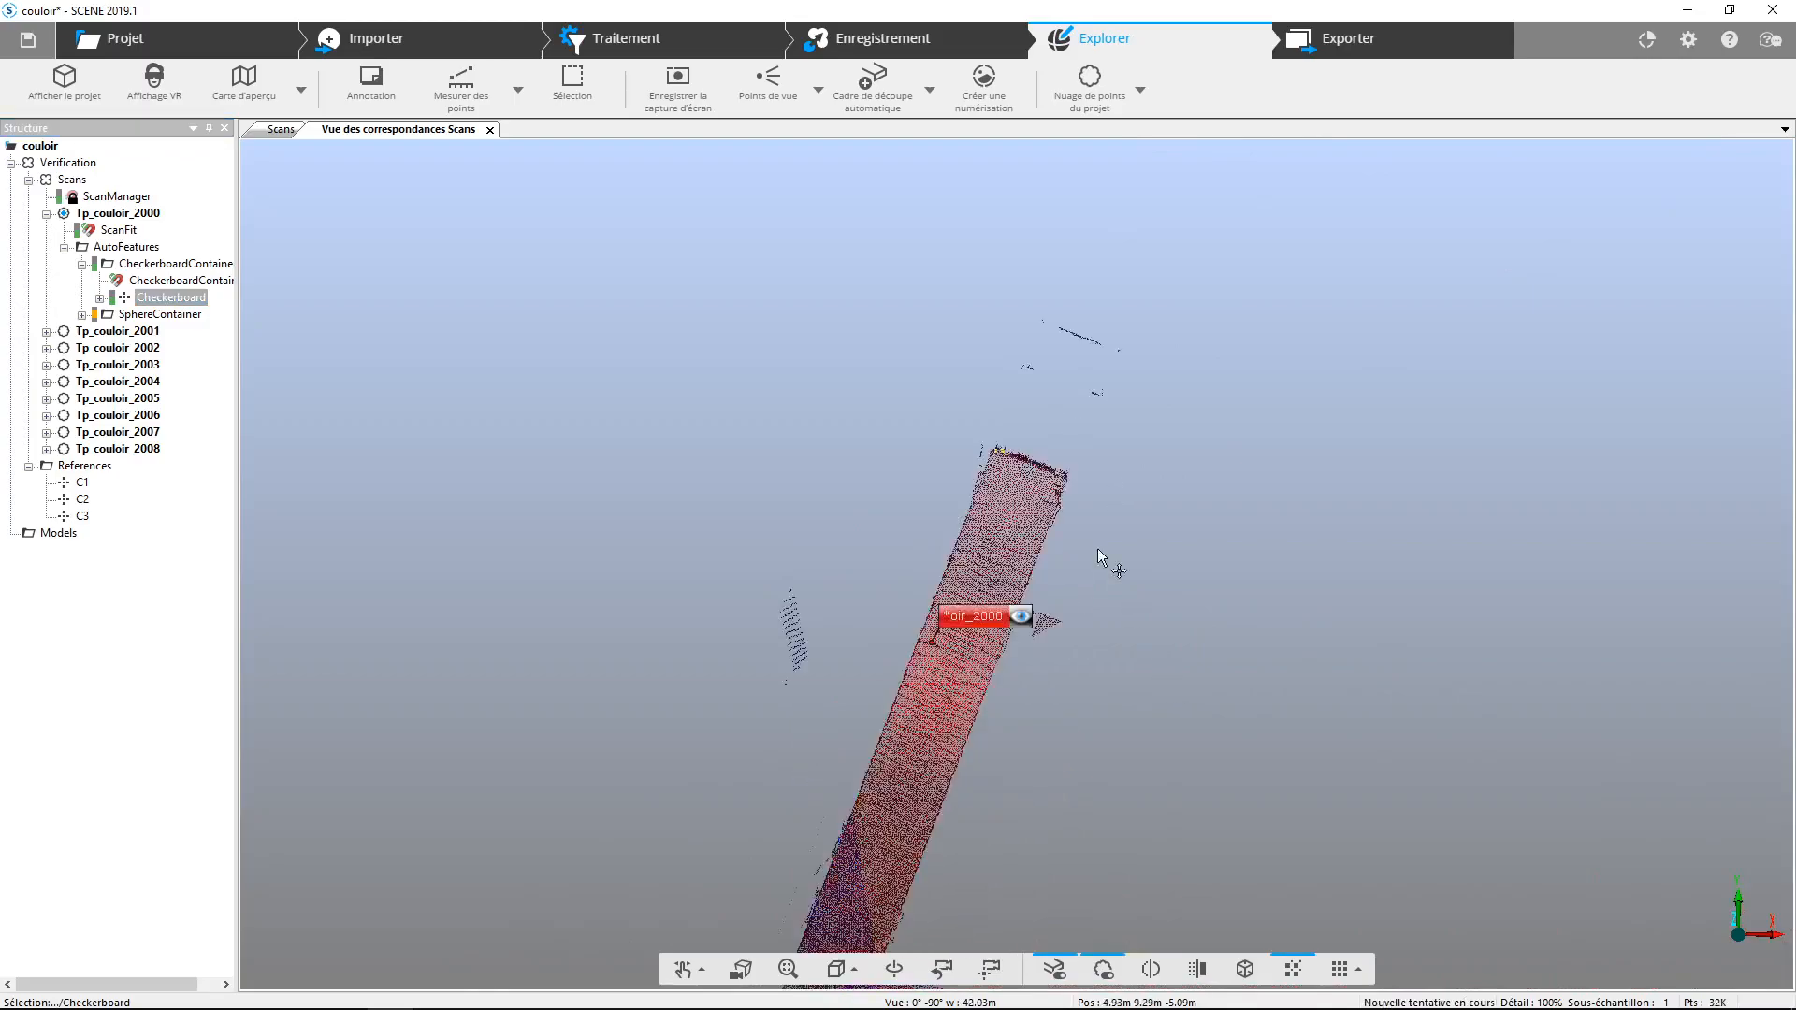
- Rename the Checkerboard target of scan Tp_couloir_2000 as C1 and collapse that scan's contents
{"action": "right_click", "coordinate": [183, 301]}
{"action": "left_click", "coordinate": [238, 440]}
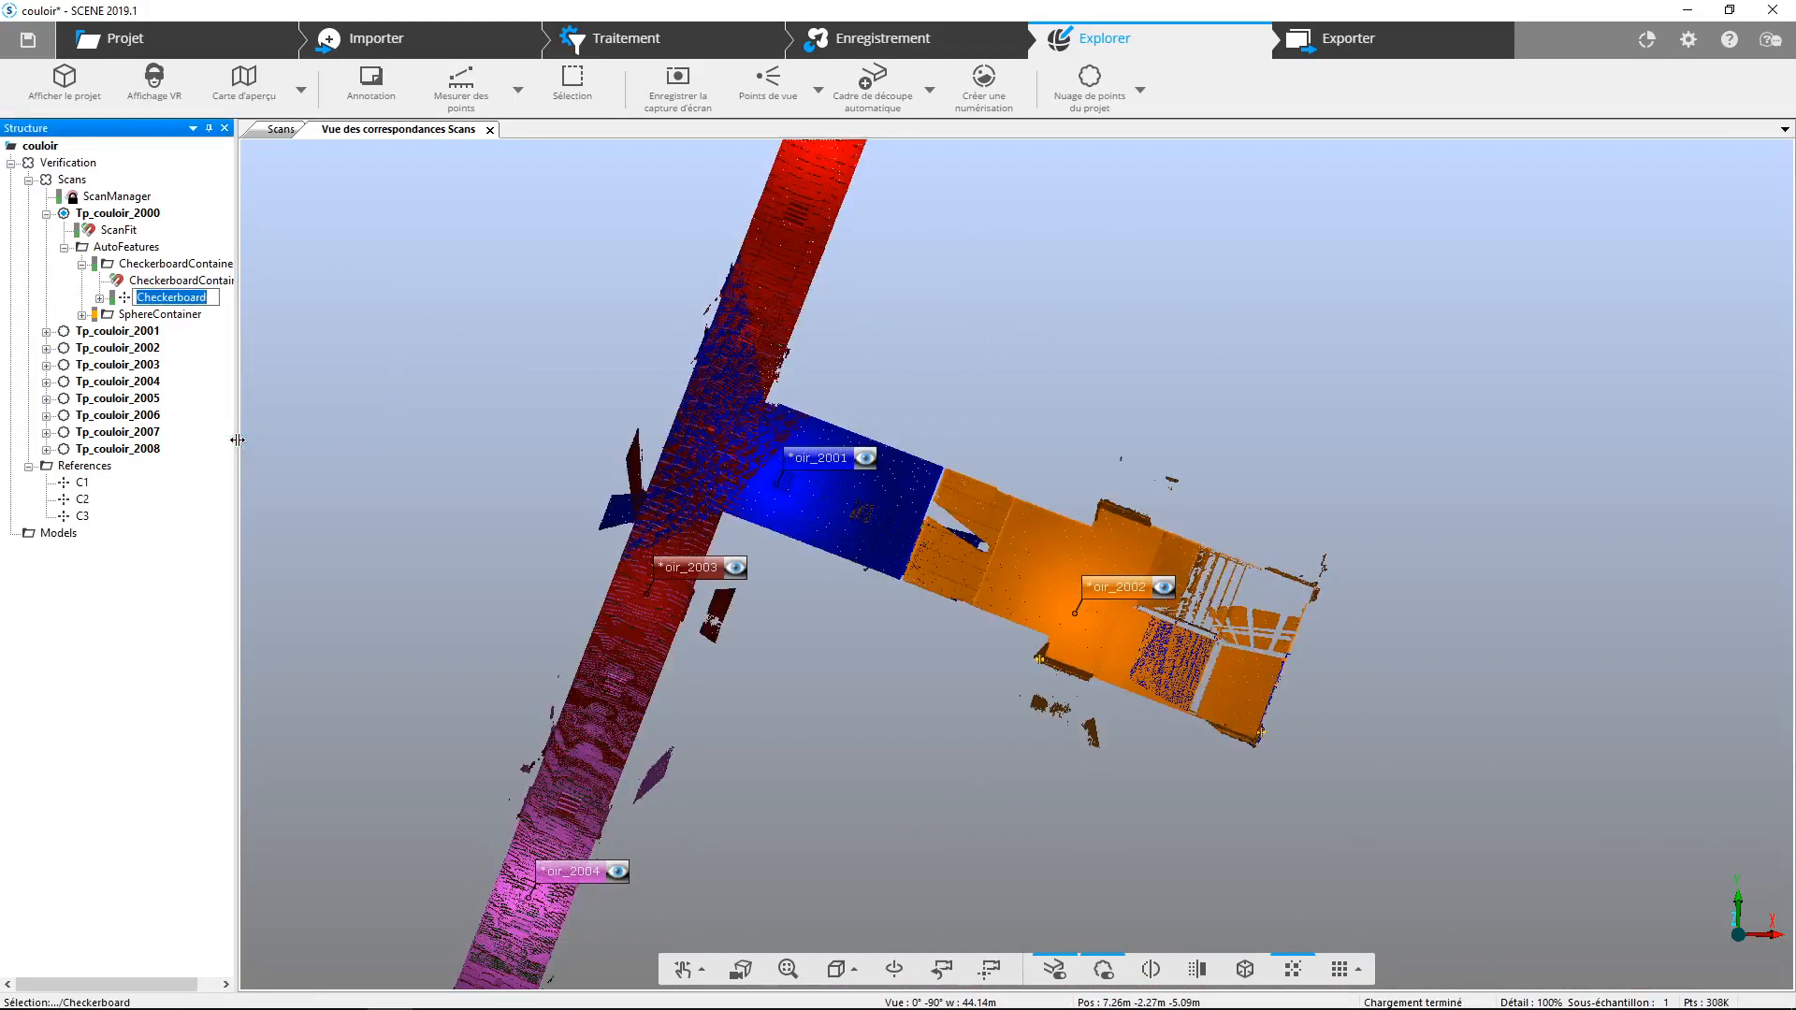
{"action": "type", "text": "C1"}
{"action": "key", "text": "Return"}
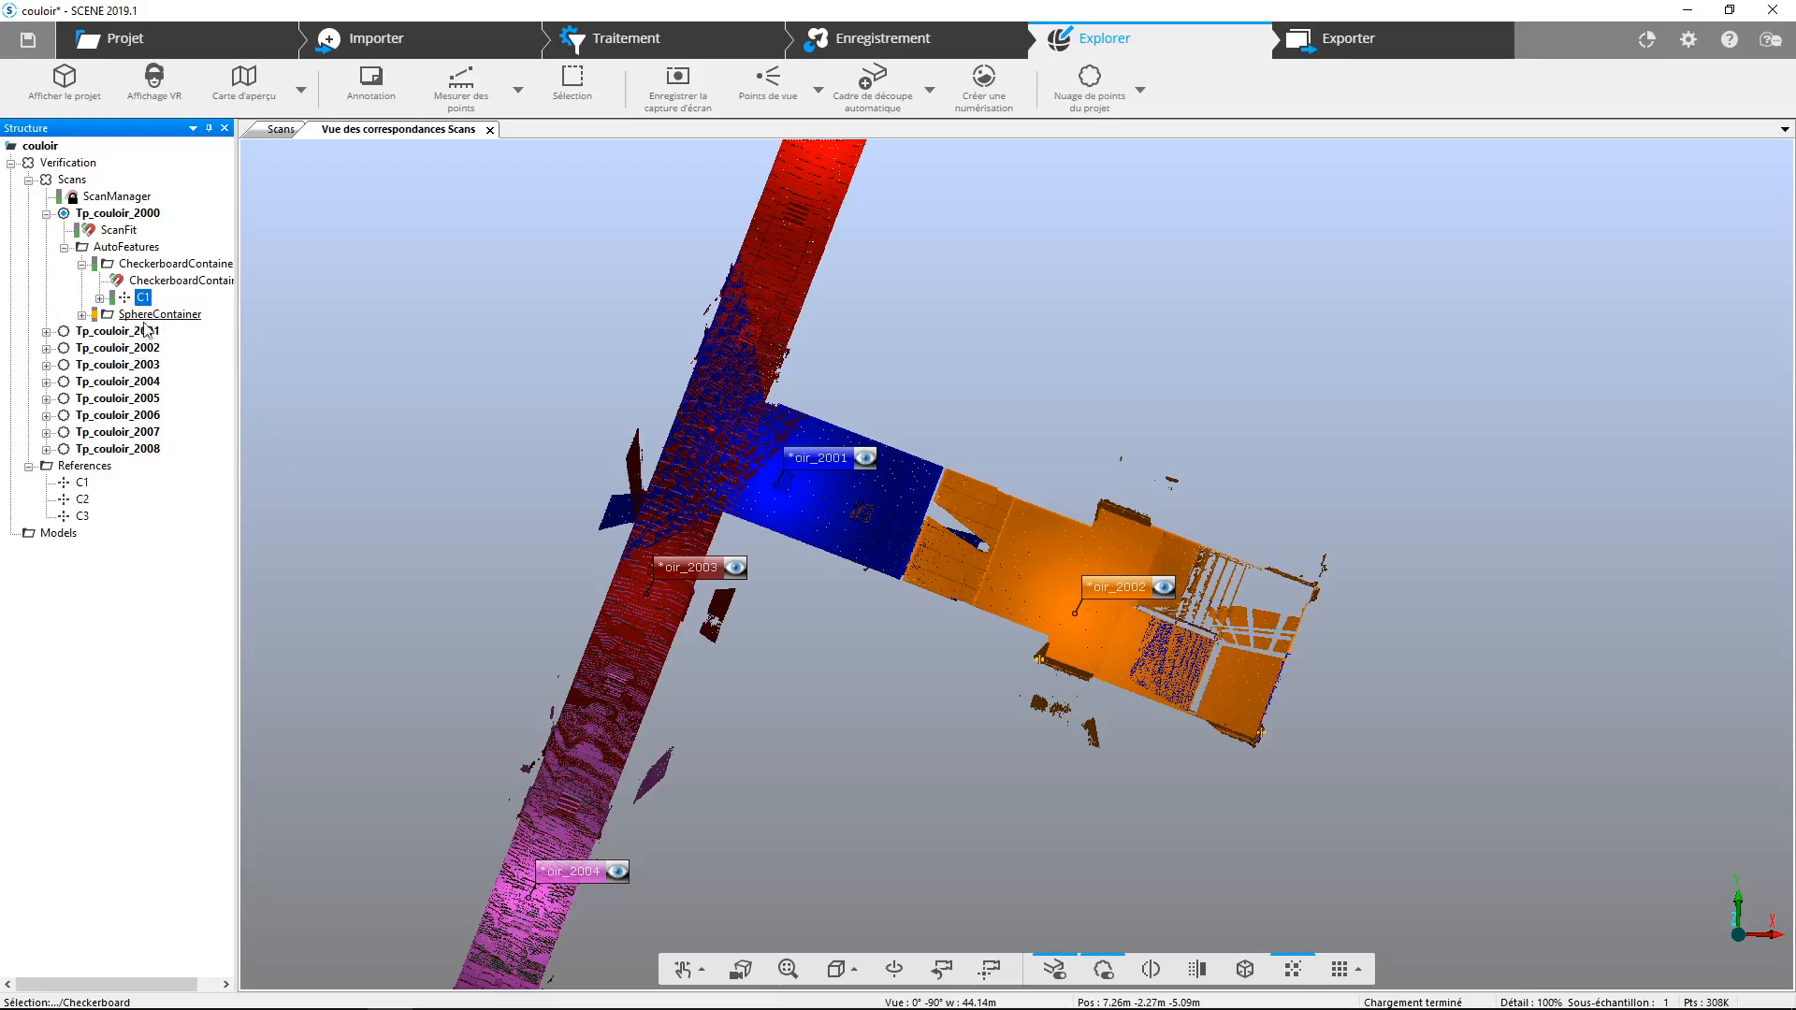
{"action": "left_click", "coordinate": [46, 214]}
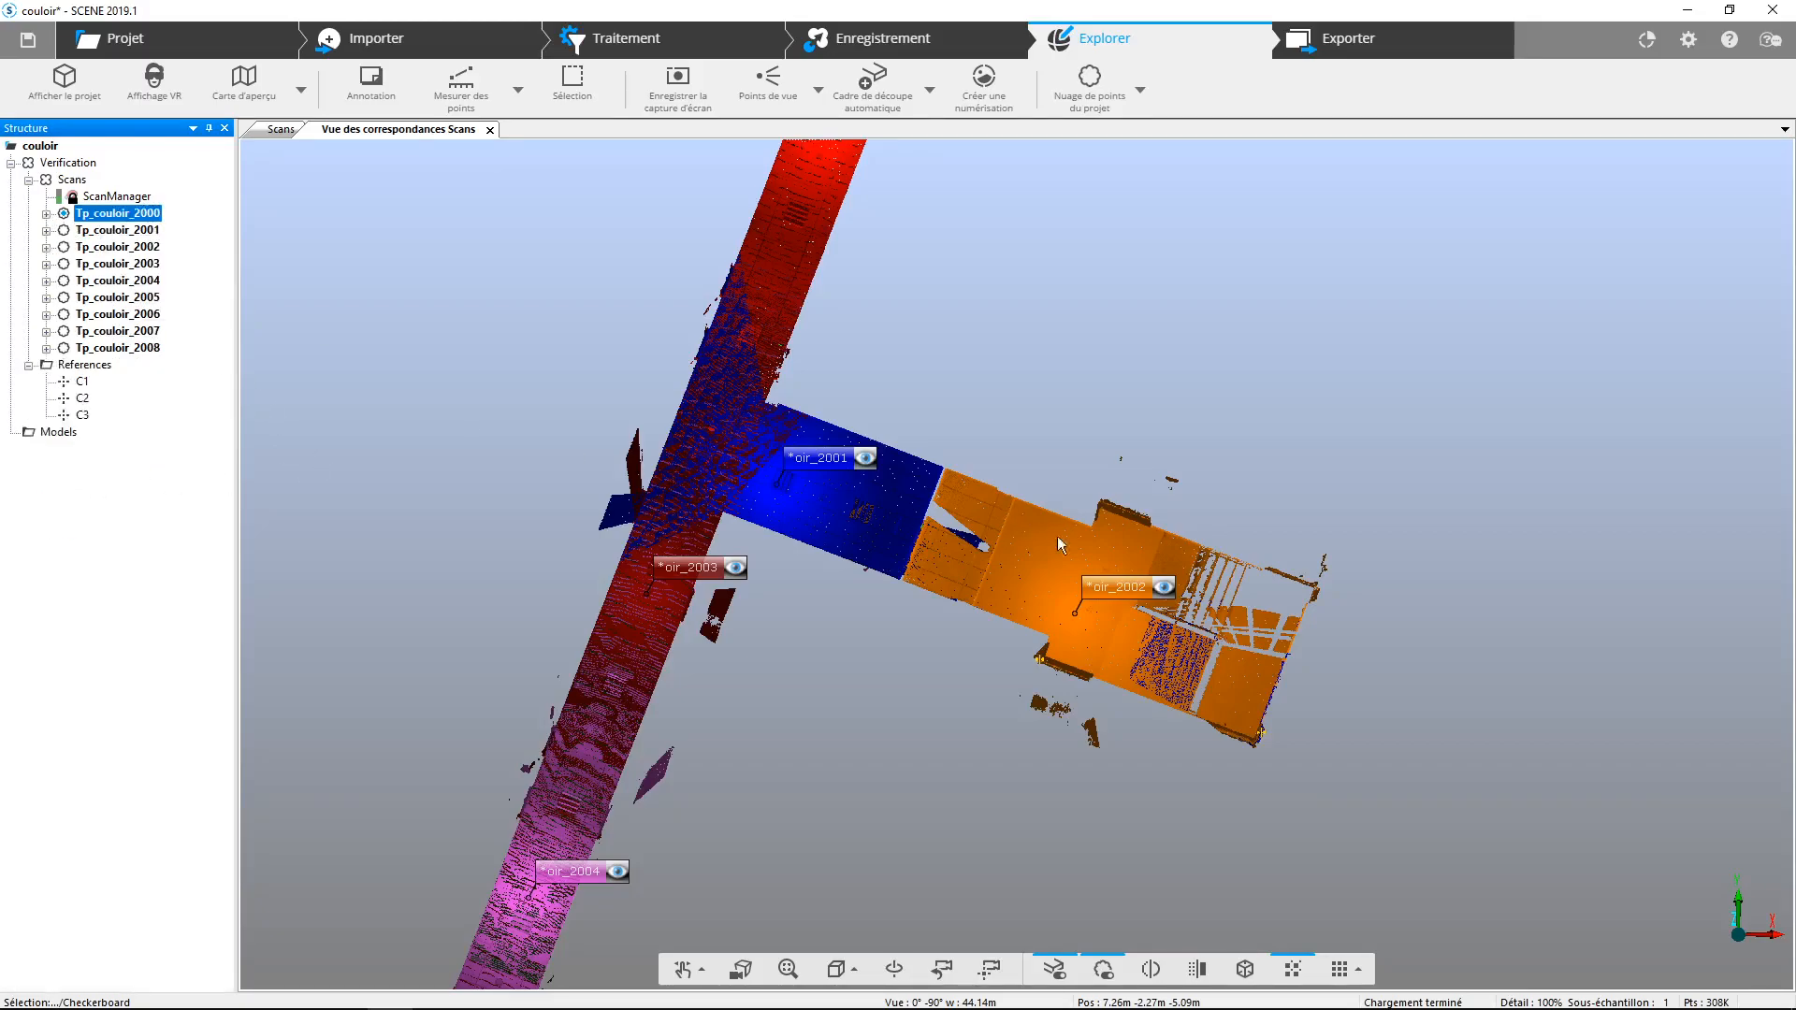
- Expand the checkerboards of scan Tp_couloir_2002 and locate Checkerboard1 in the correspondence view
{"action": "left_click", "coordinate": [45, 247]}
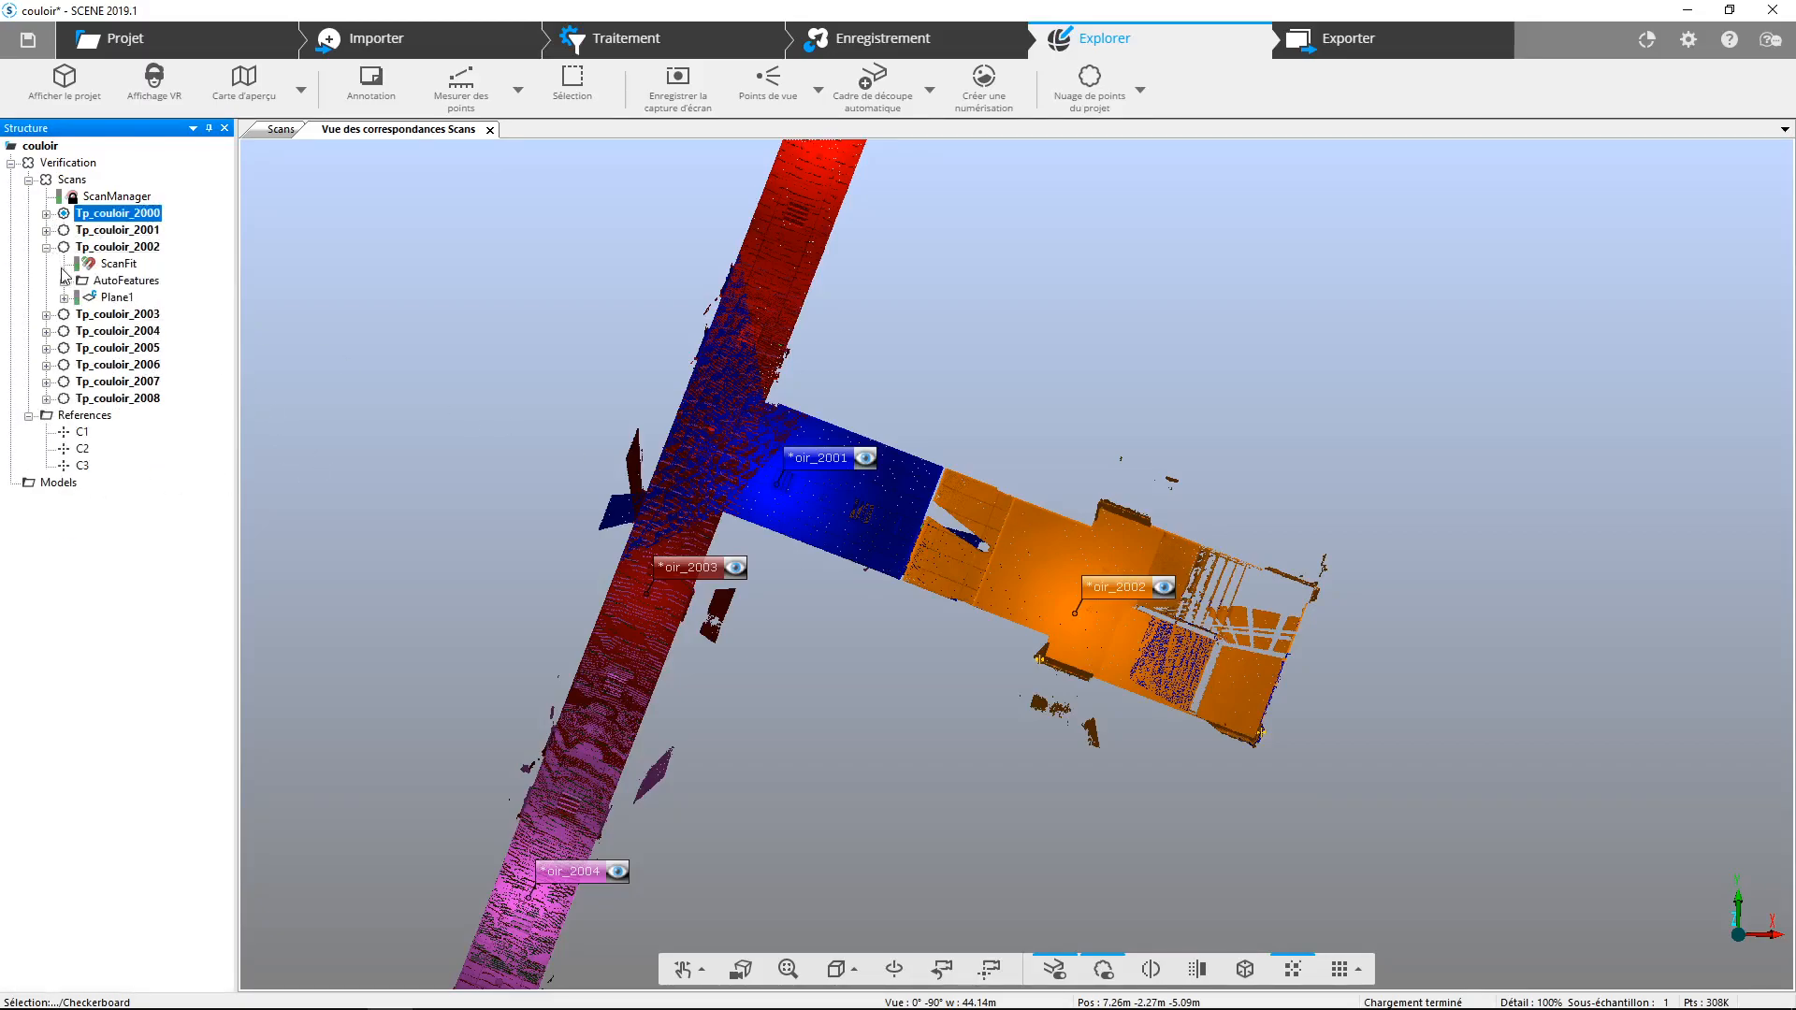
{"action": "left_click", "coordinate": [63, 281]}
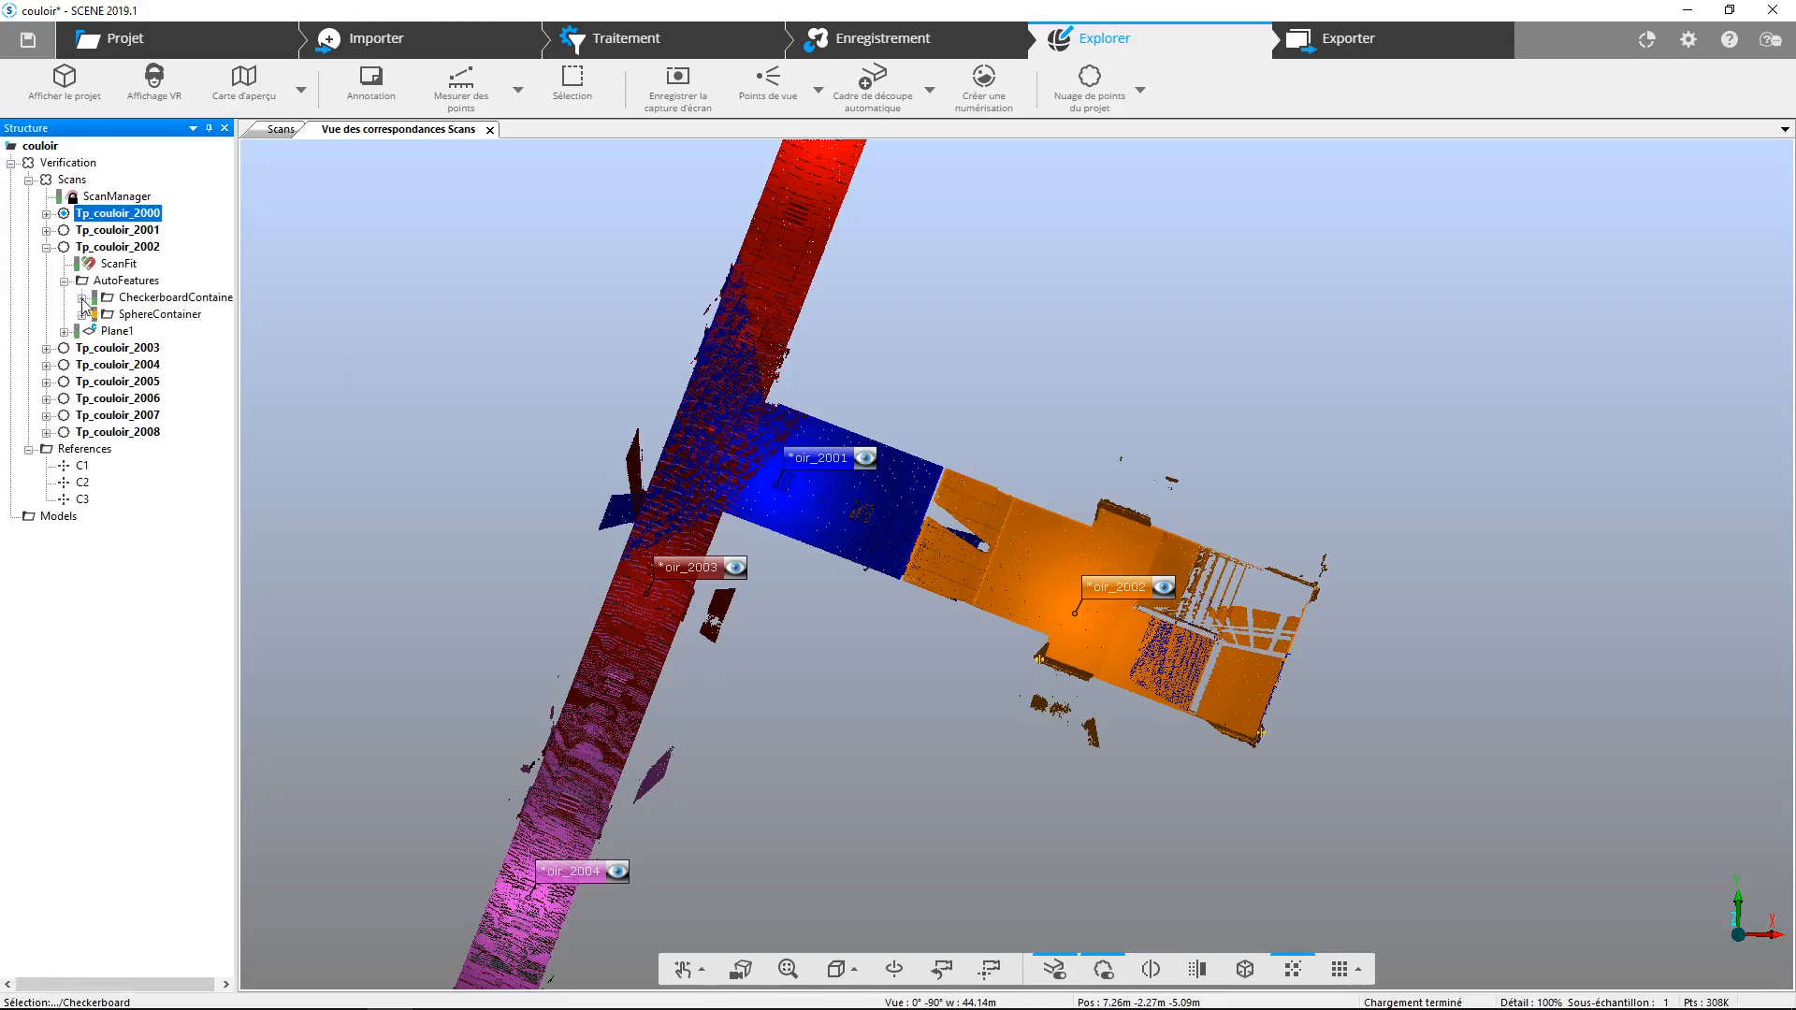
{"action": "left_click", "coordinate": [83, 298]}
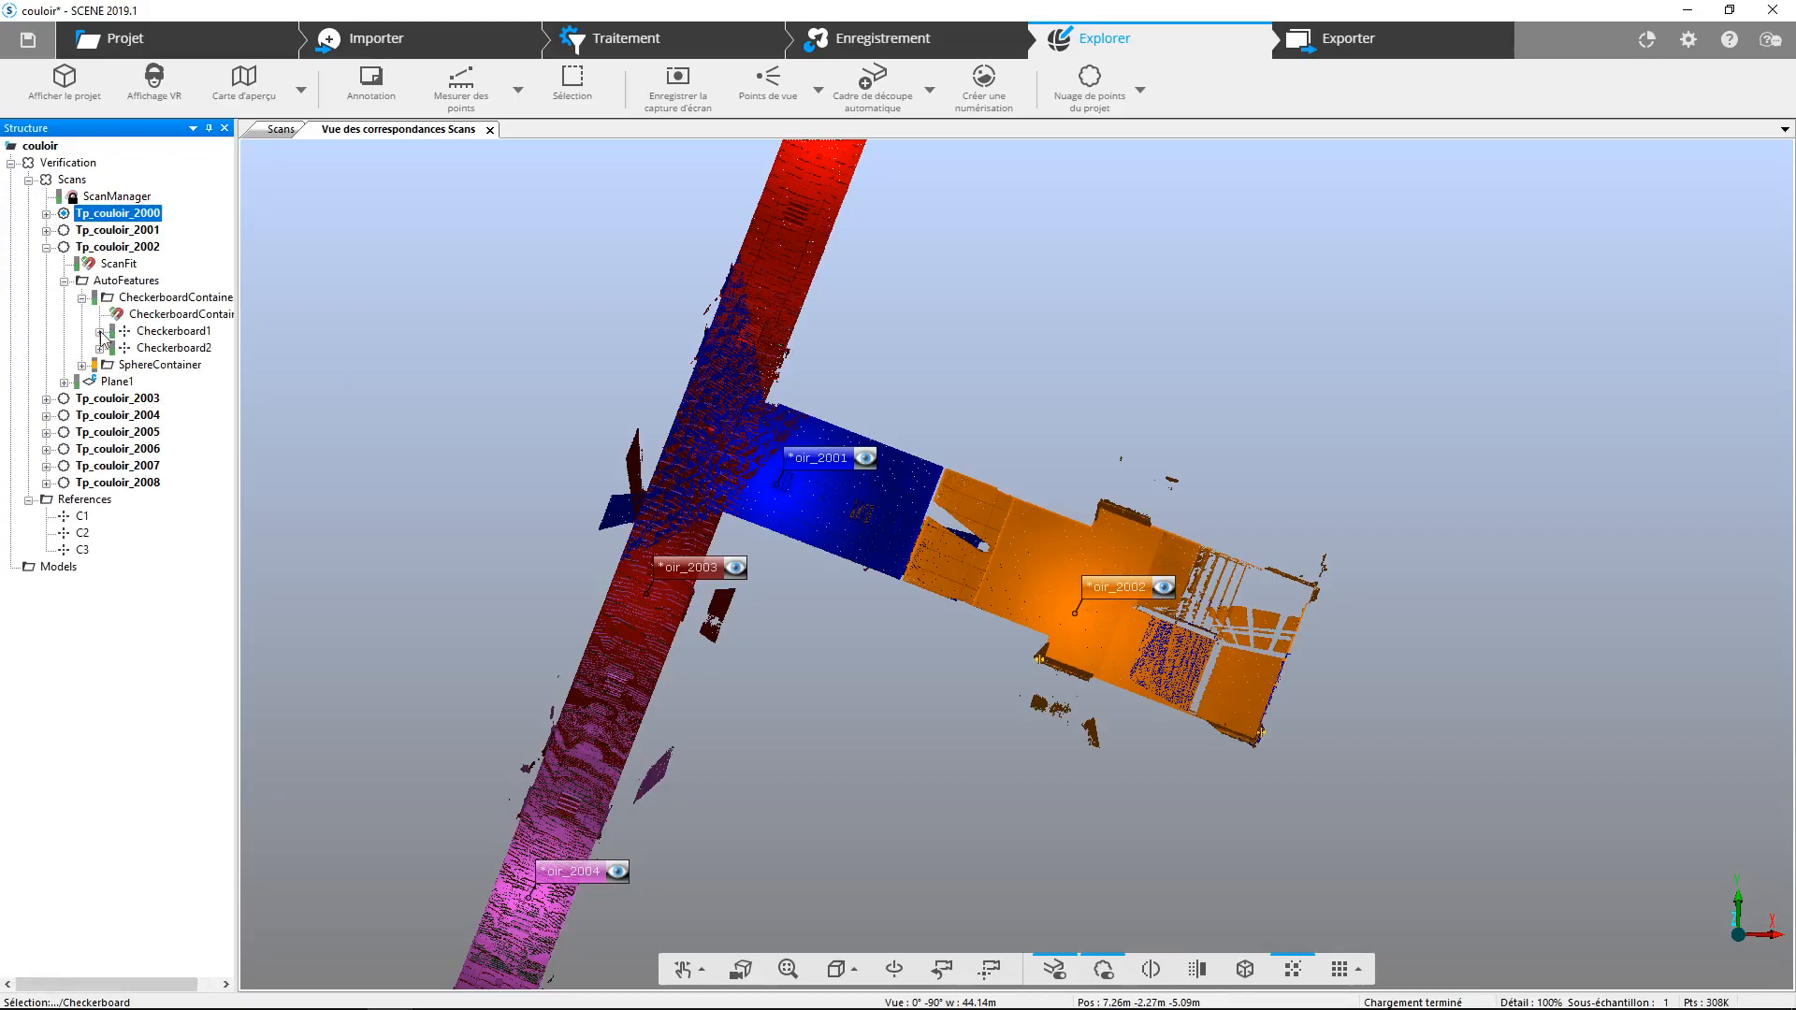
{"action": "right_click", "coordinate": [150, 333]}
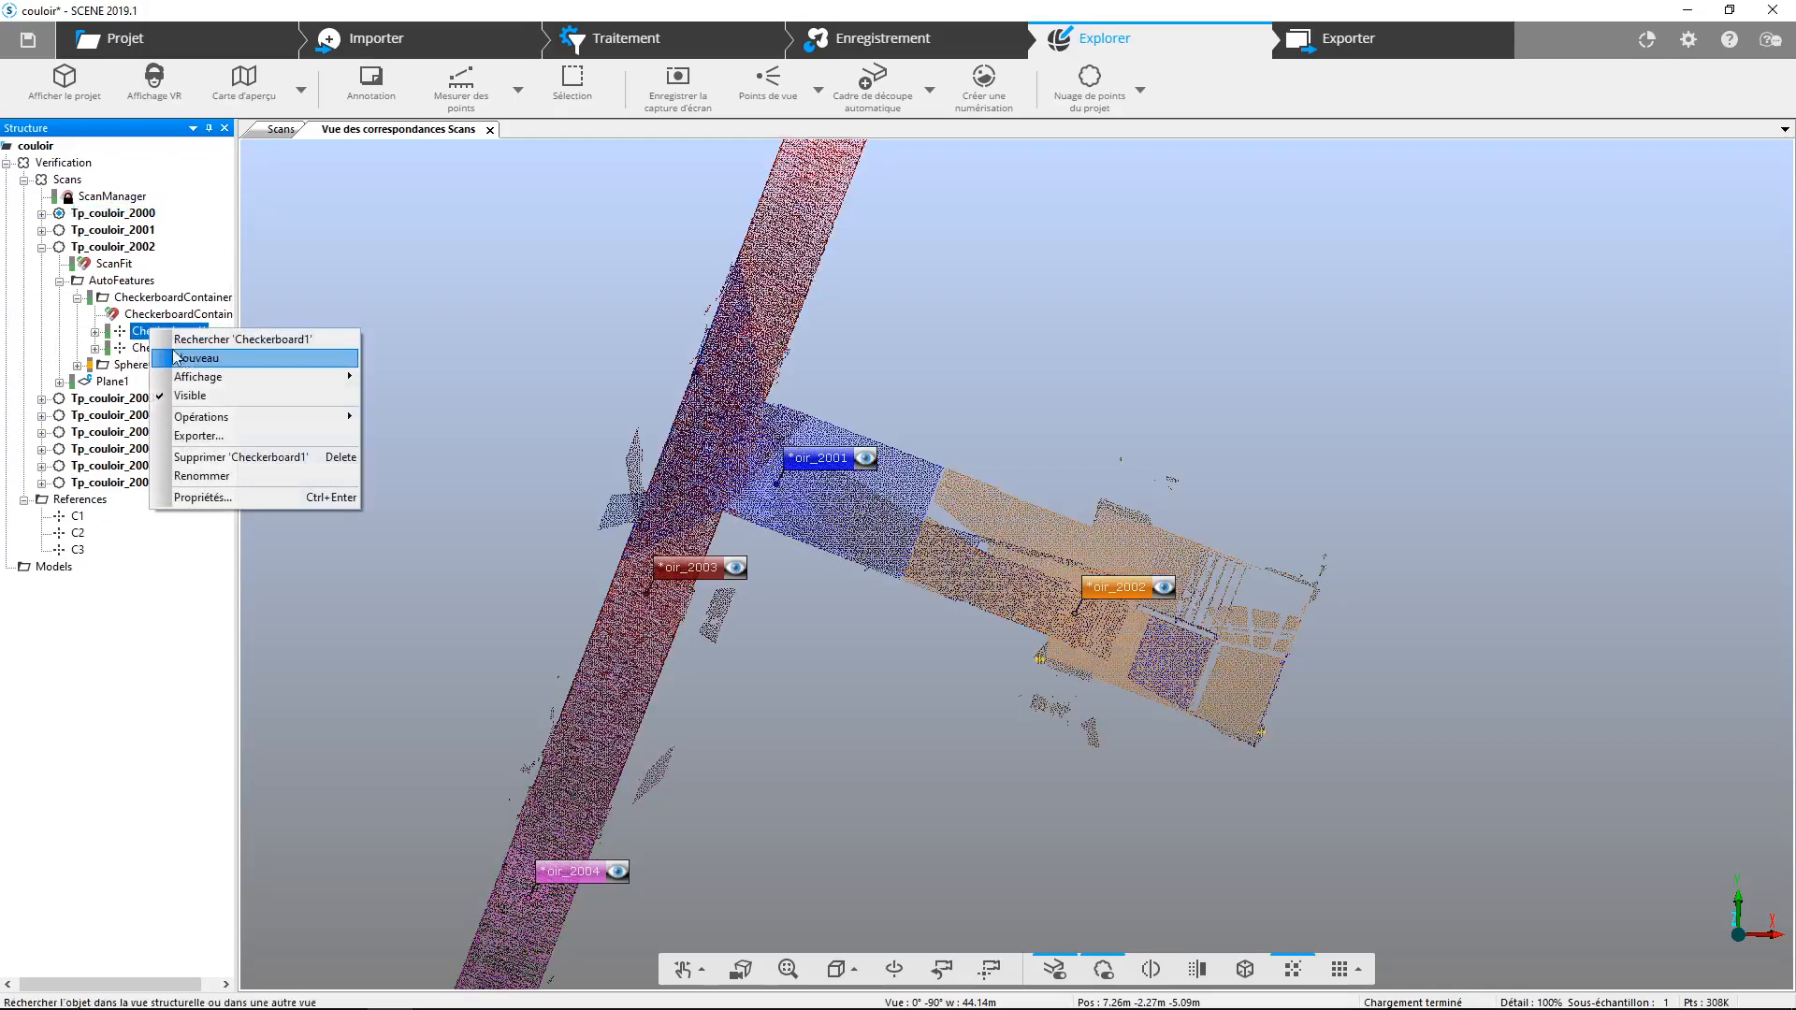
{"action": "left_click", "coordinate": [206, 342]}
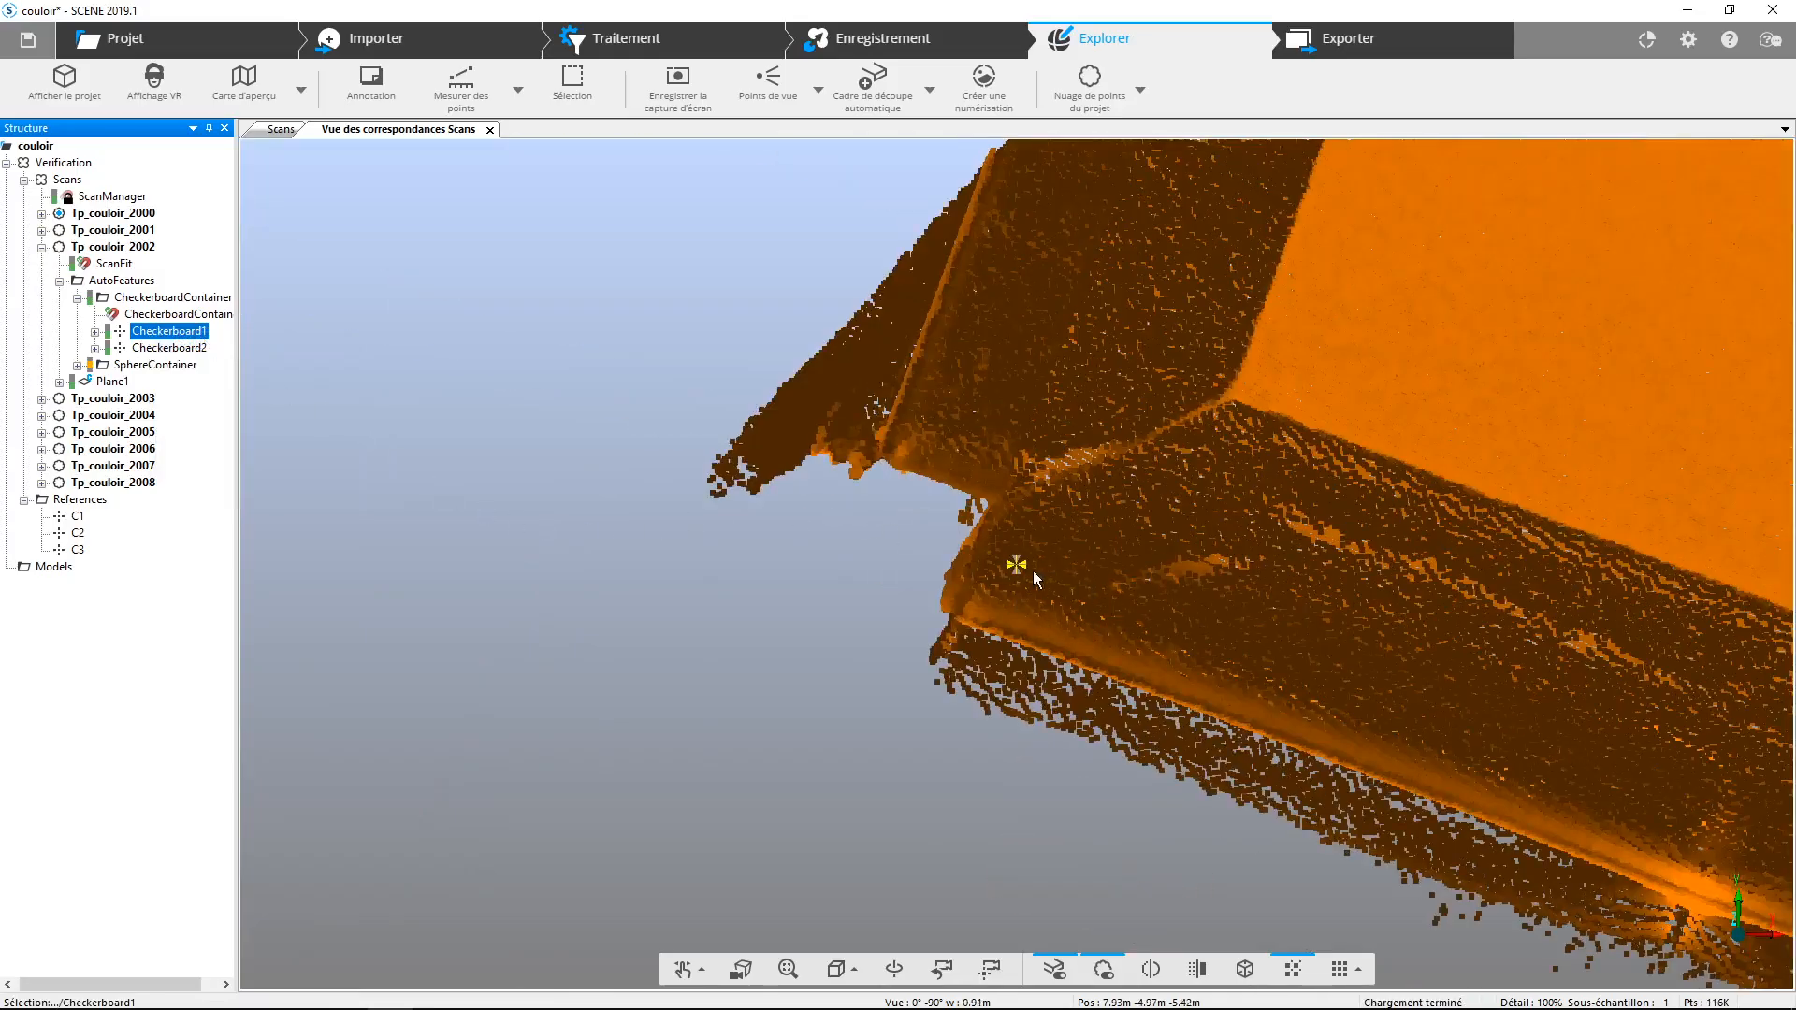
{"action": "scroll", "coordinate": [1033, 571], "scroll_direction": "down", "scroll_amount": 8}
{"action": "scroll", "coordinate": [1035, 577], "scroll_direction": "down", "scroll_amount": 3}
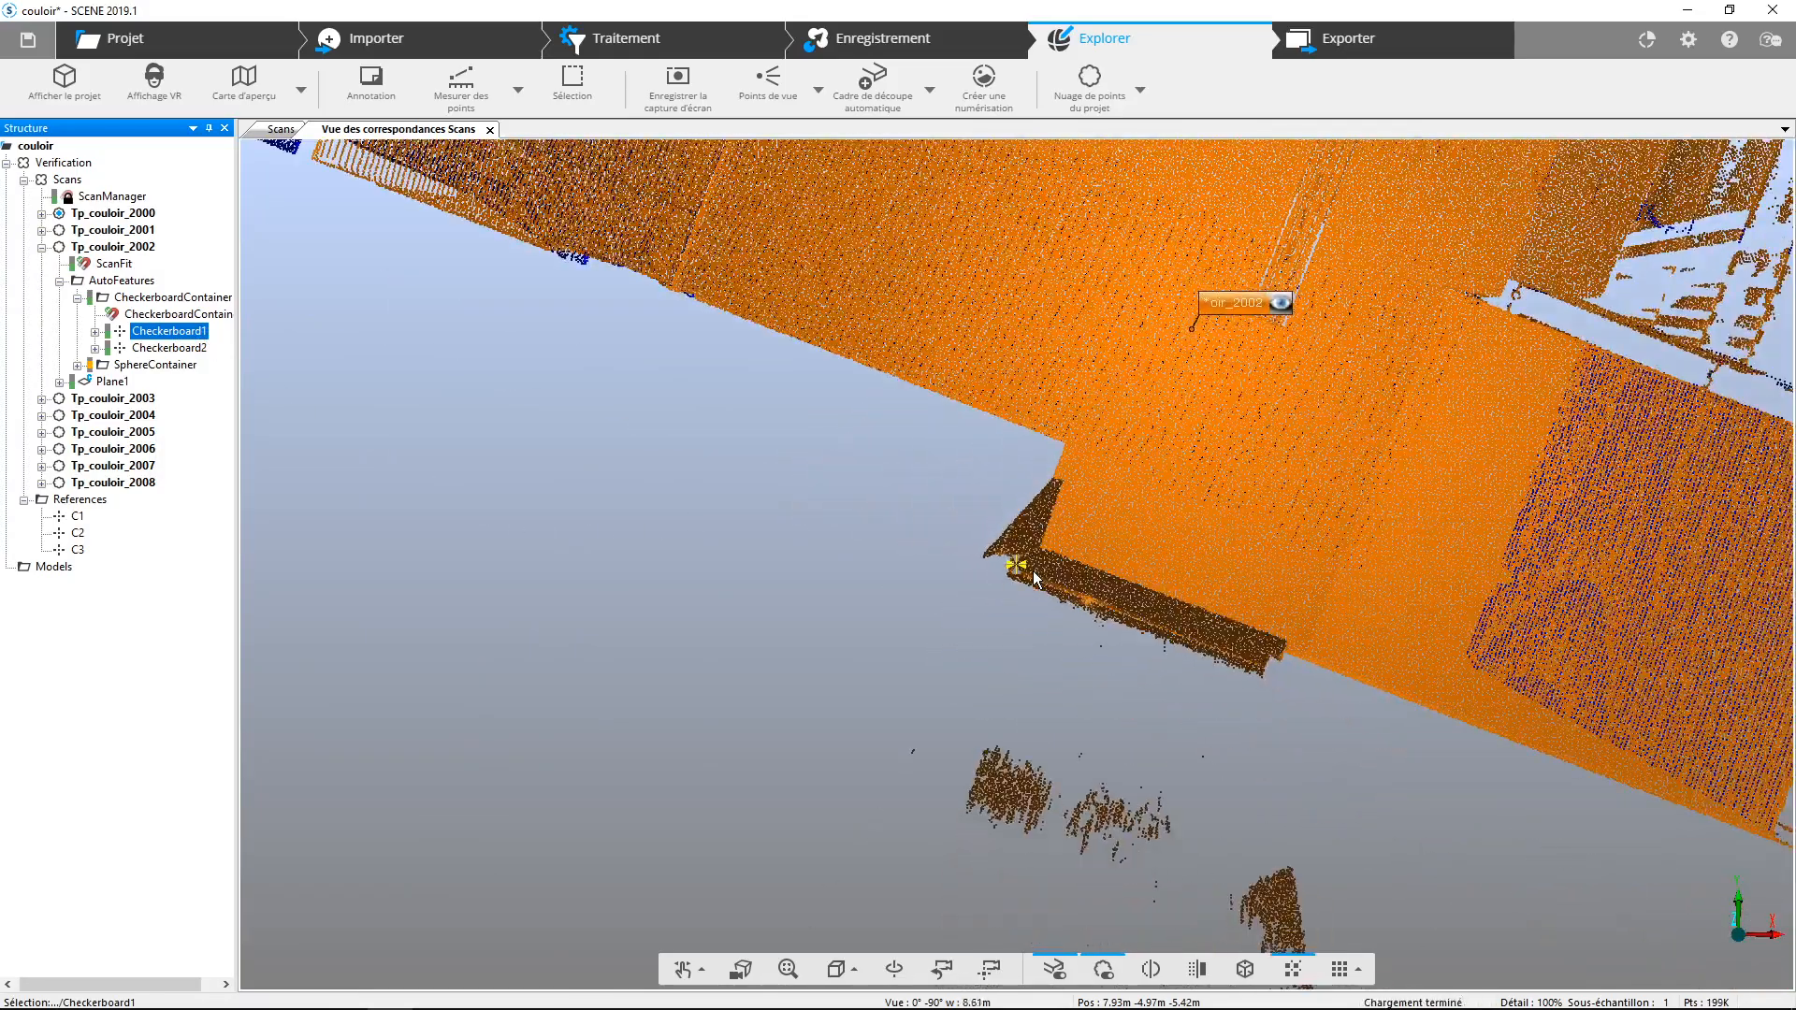
- Open scan Tp_couloir_2002 in its own view and delete Checkerboard1 at the corner of the door frame
{"action": "right_click", "coordinate": [89, 248]}
{"action": "mouse_move", "coordinate": [179, 281]}
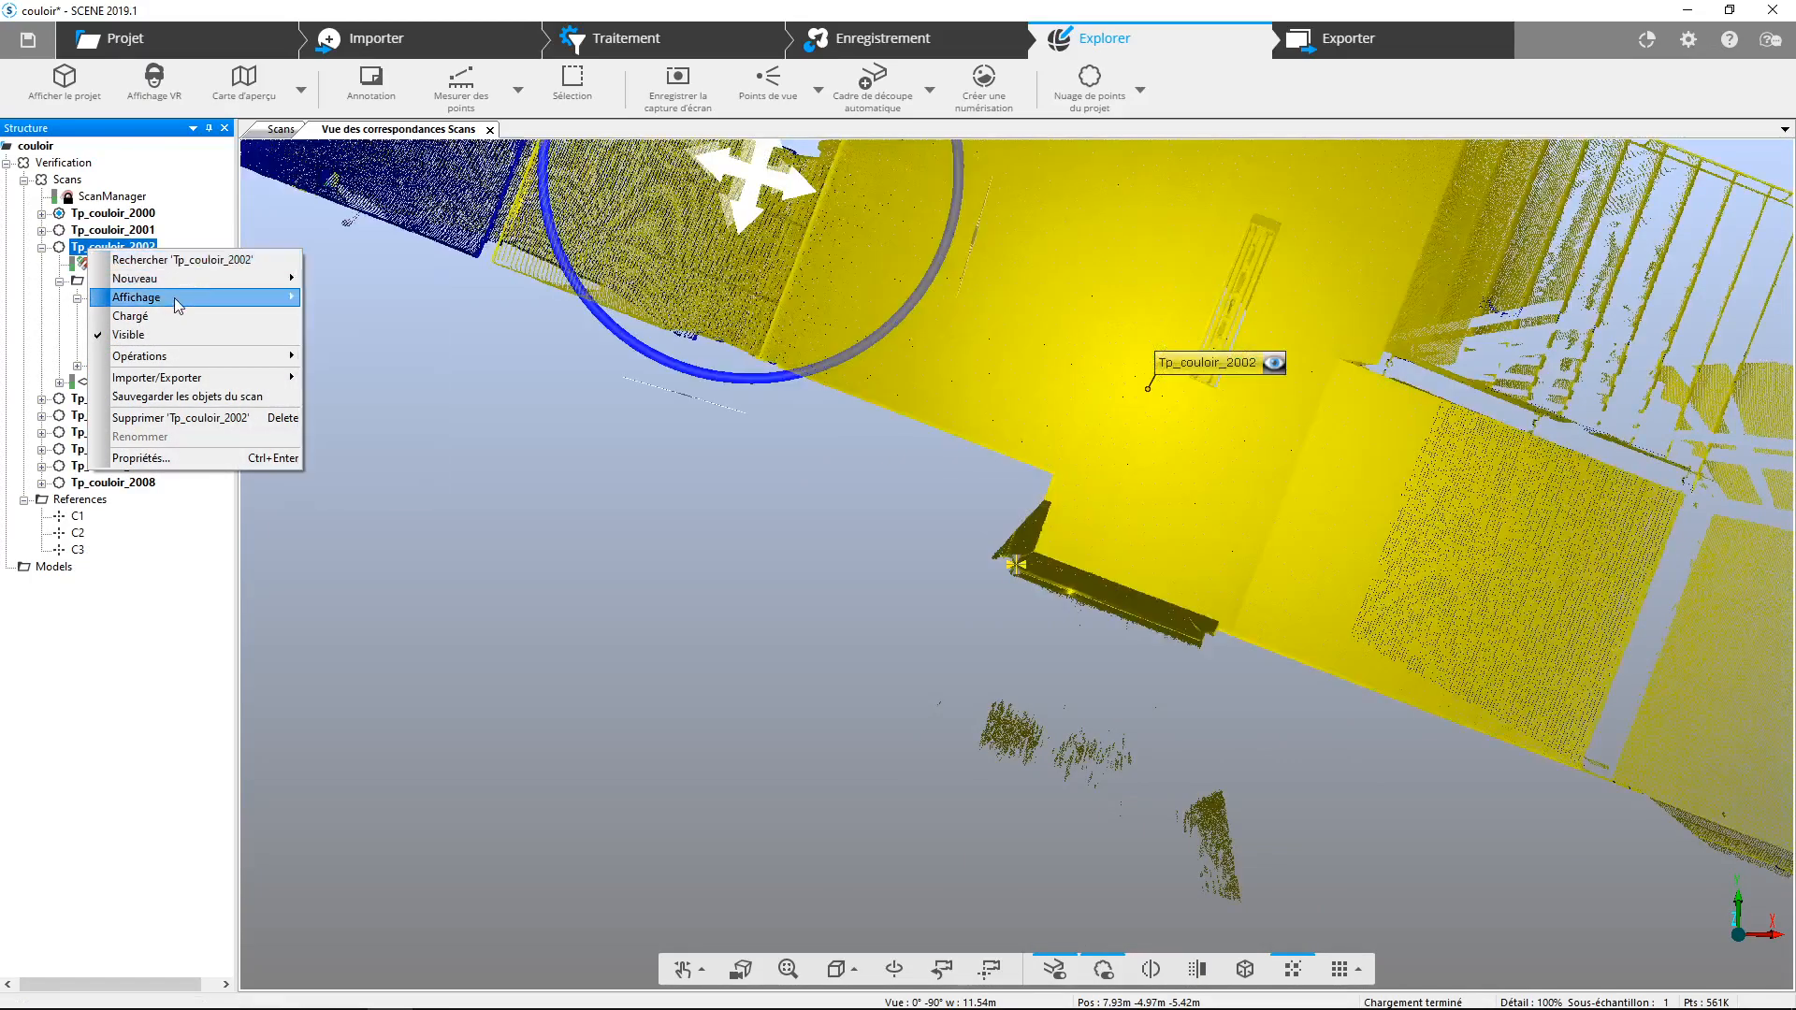
{"action": "left_click", "coordinate": [360, 297]}
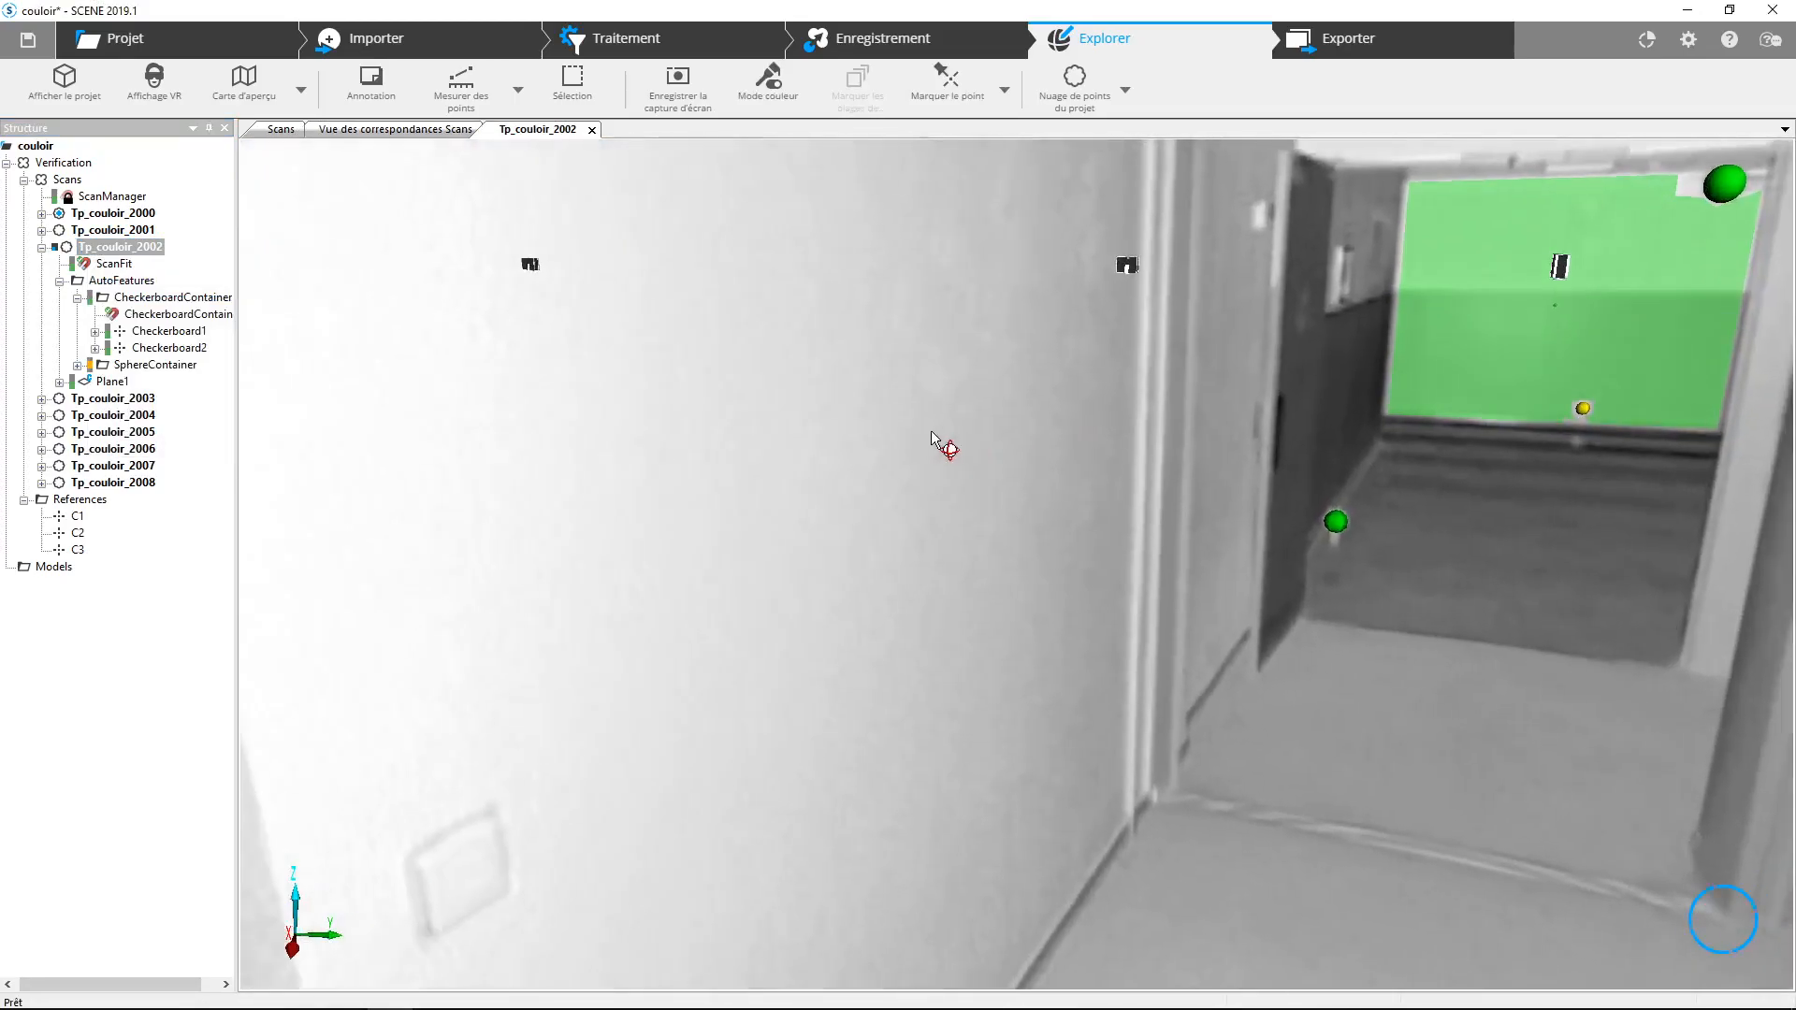
{"action": "mouse_move", "coordinate": [931, 431]}
{"action": "left_mouse_down"}
{"action": "mouse_move", "coordinate": [1251, 466]}
{"action": "mouse_move", "coordinate": [1268, 596]}
{"action": "mouse_move", "coordinate": [1247, 624]}
{"action": "mouse_move", "coordinate": [1137, 565]}
{"action": "left_mouse_up"}
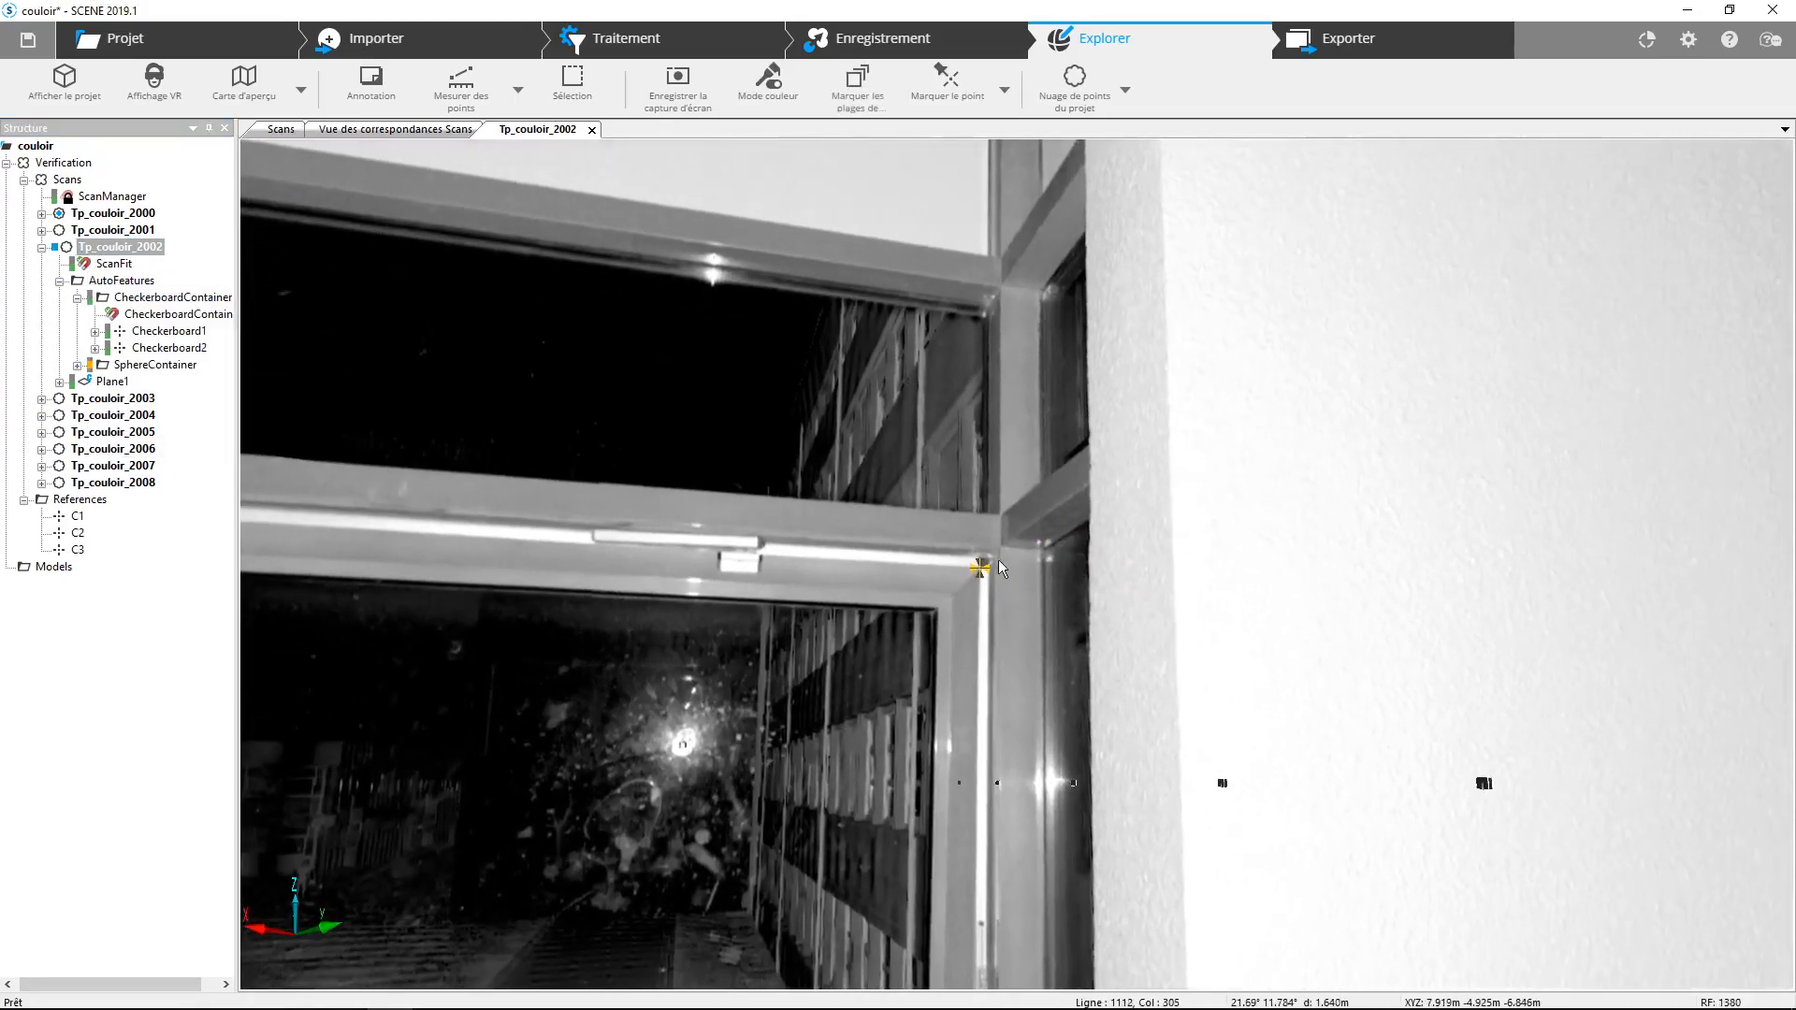
{"action": "left_click", "coordinate": [979, 569]}
{"action": "right_click", "coordinate": [979, 569]}
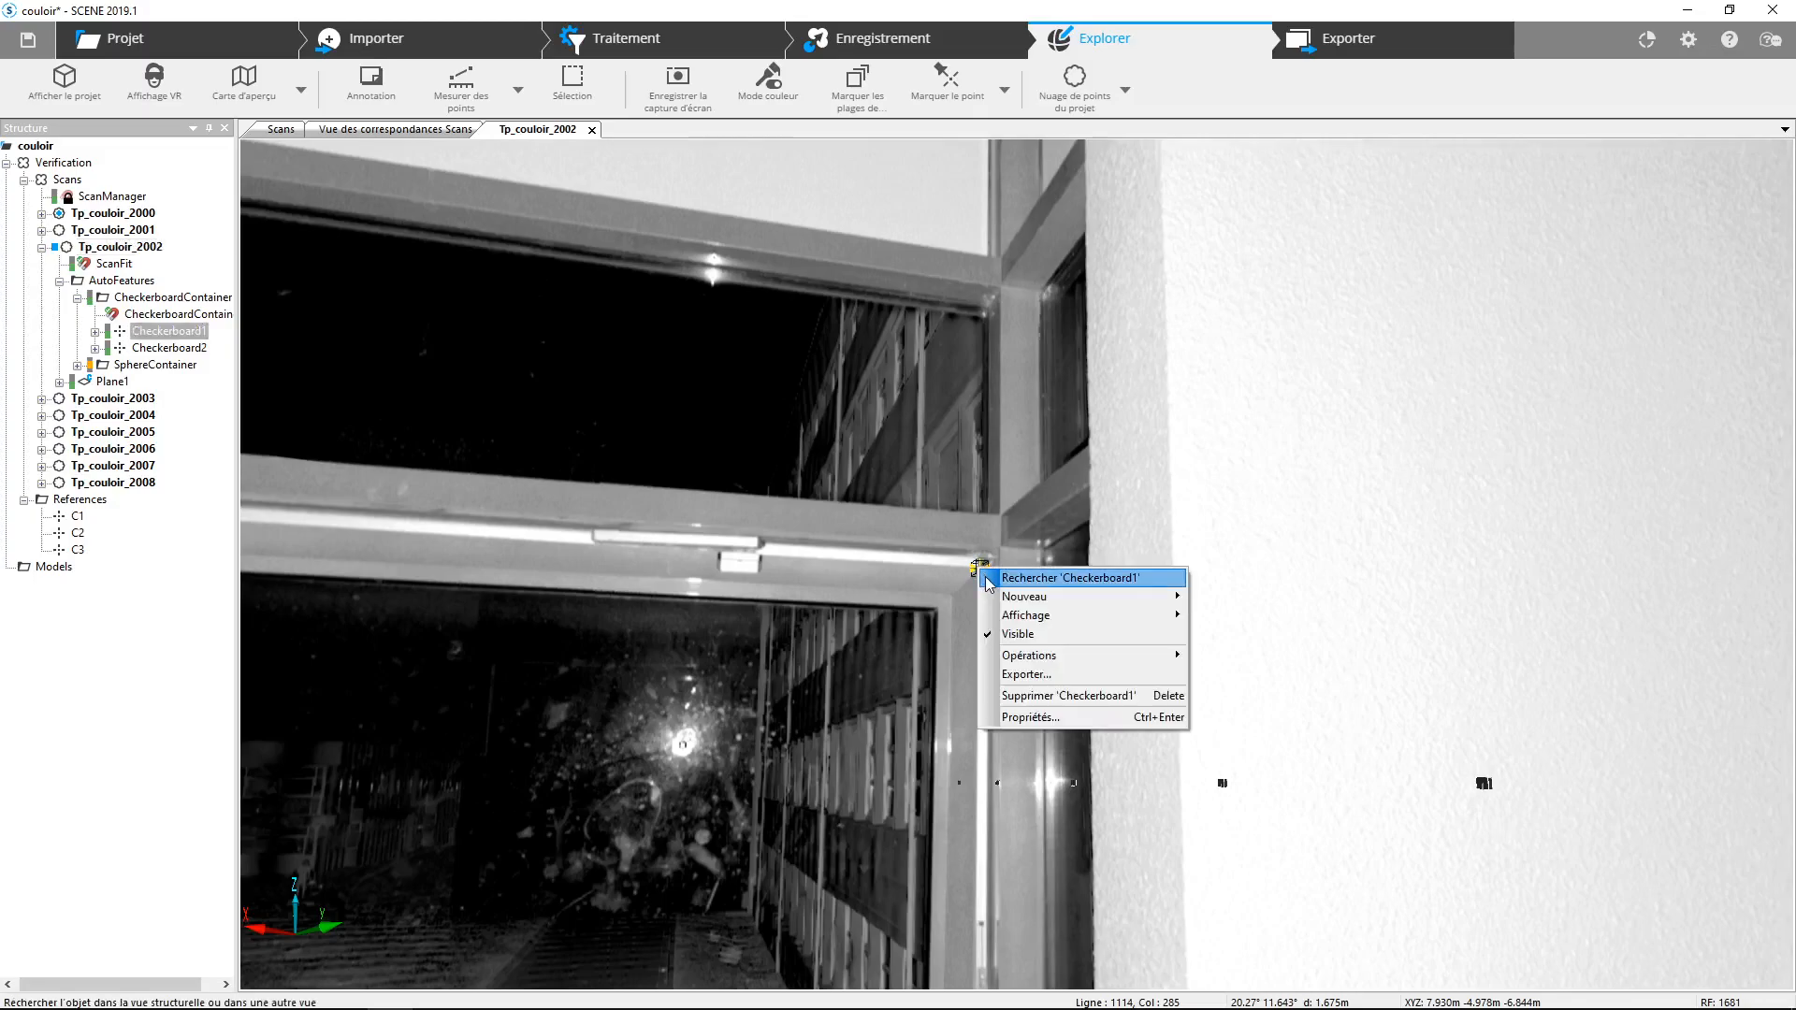
{"action": "left_click", "coordinate": [1076, 697]}
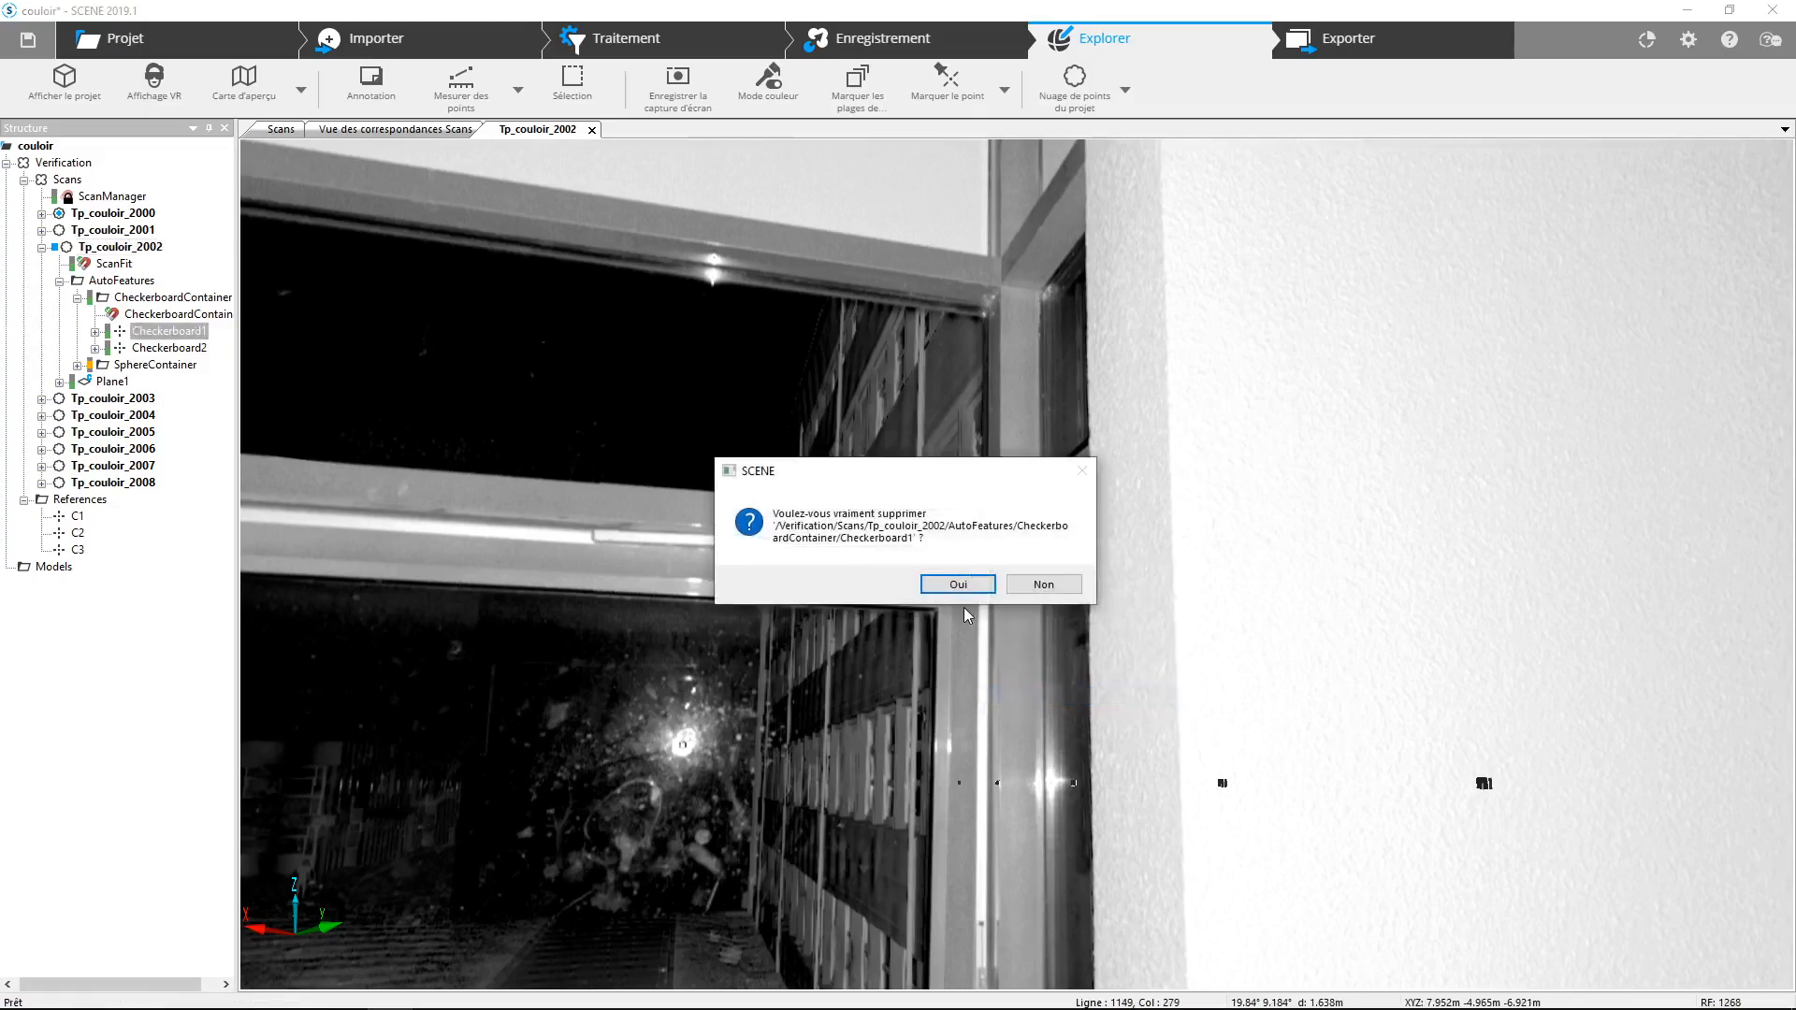
{"action": "left_click", "coordinate": [961, 587]}
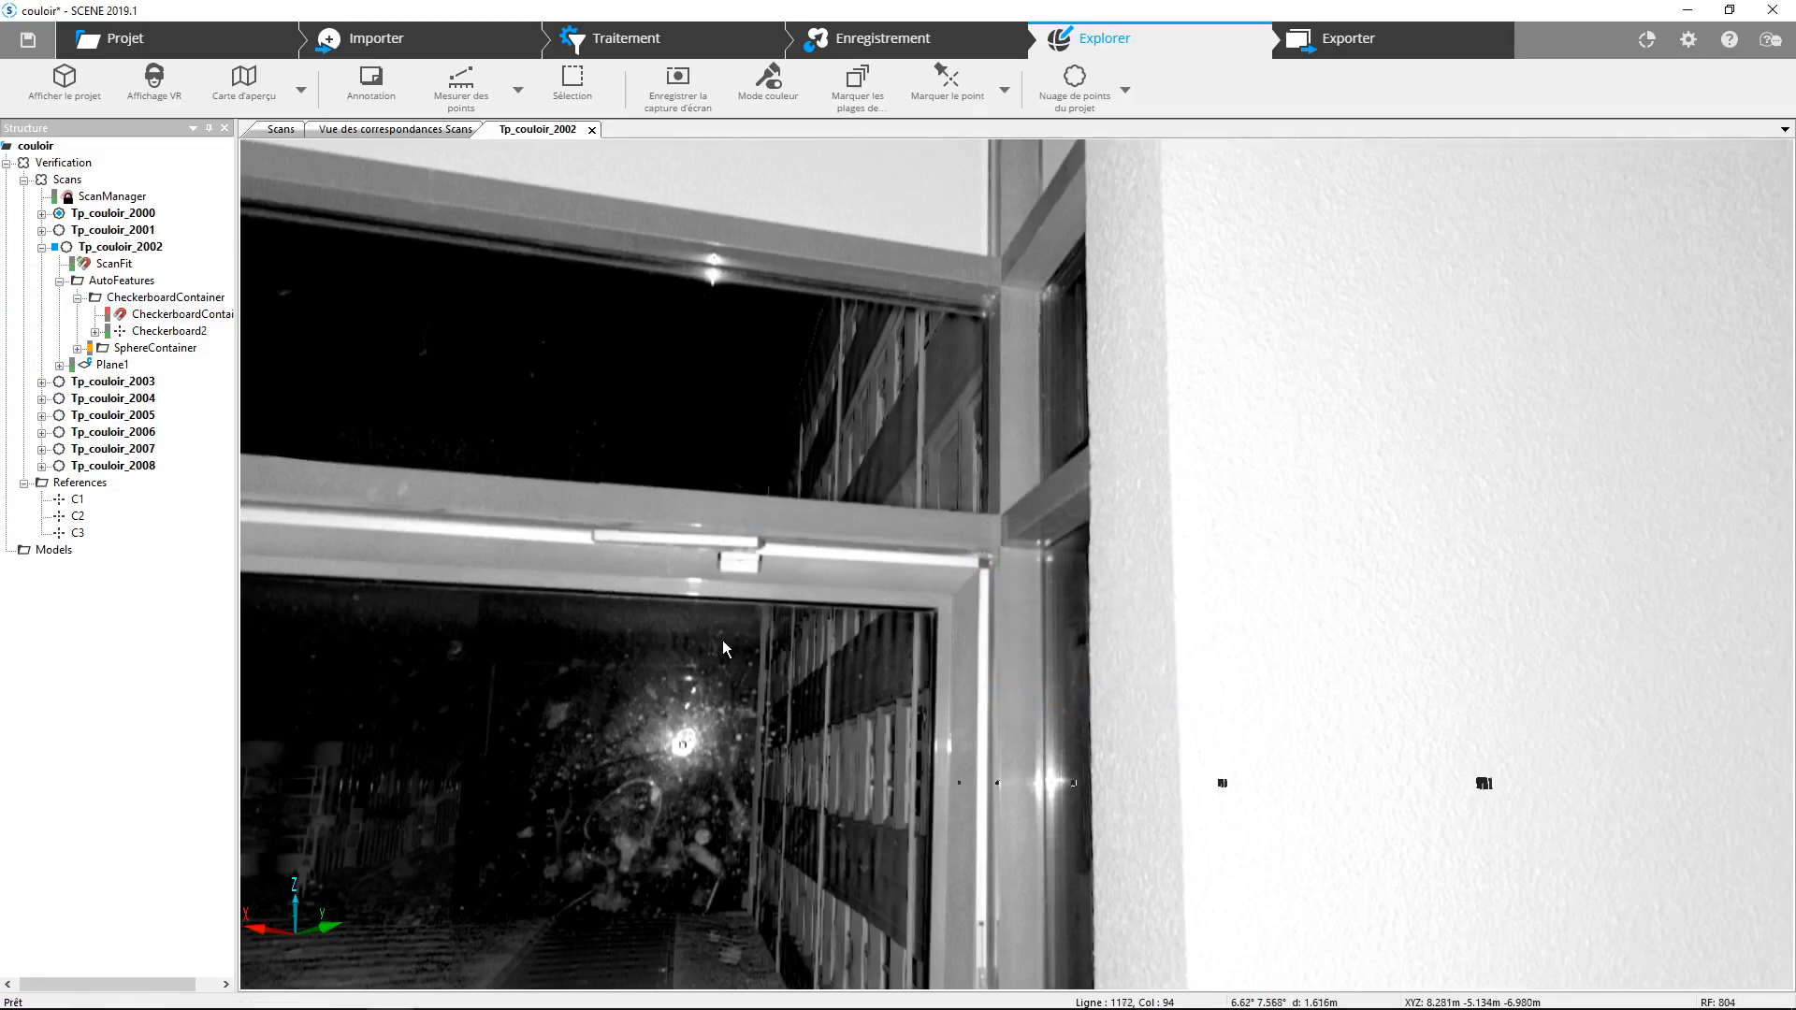
- Rename Checkerboard2 of scan Tp_couloir_2002 as C2 and collapse that scan's contents
{"action": "left_click", "coordinate": [158, 332]}
{"action": "right_click", "coordinate": [150, 334]}
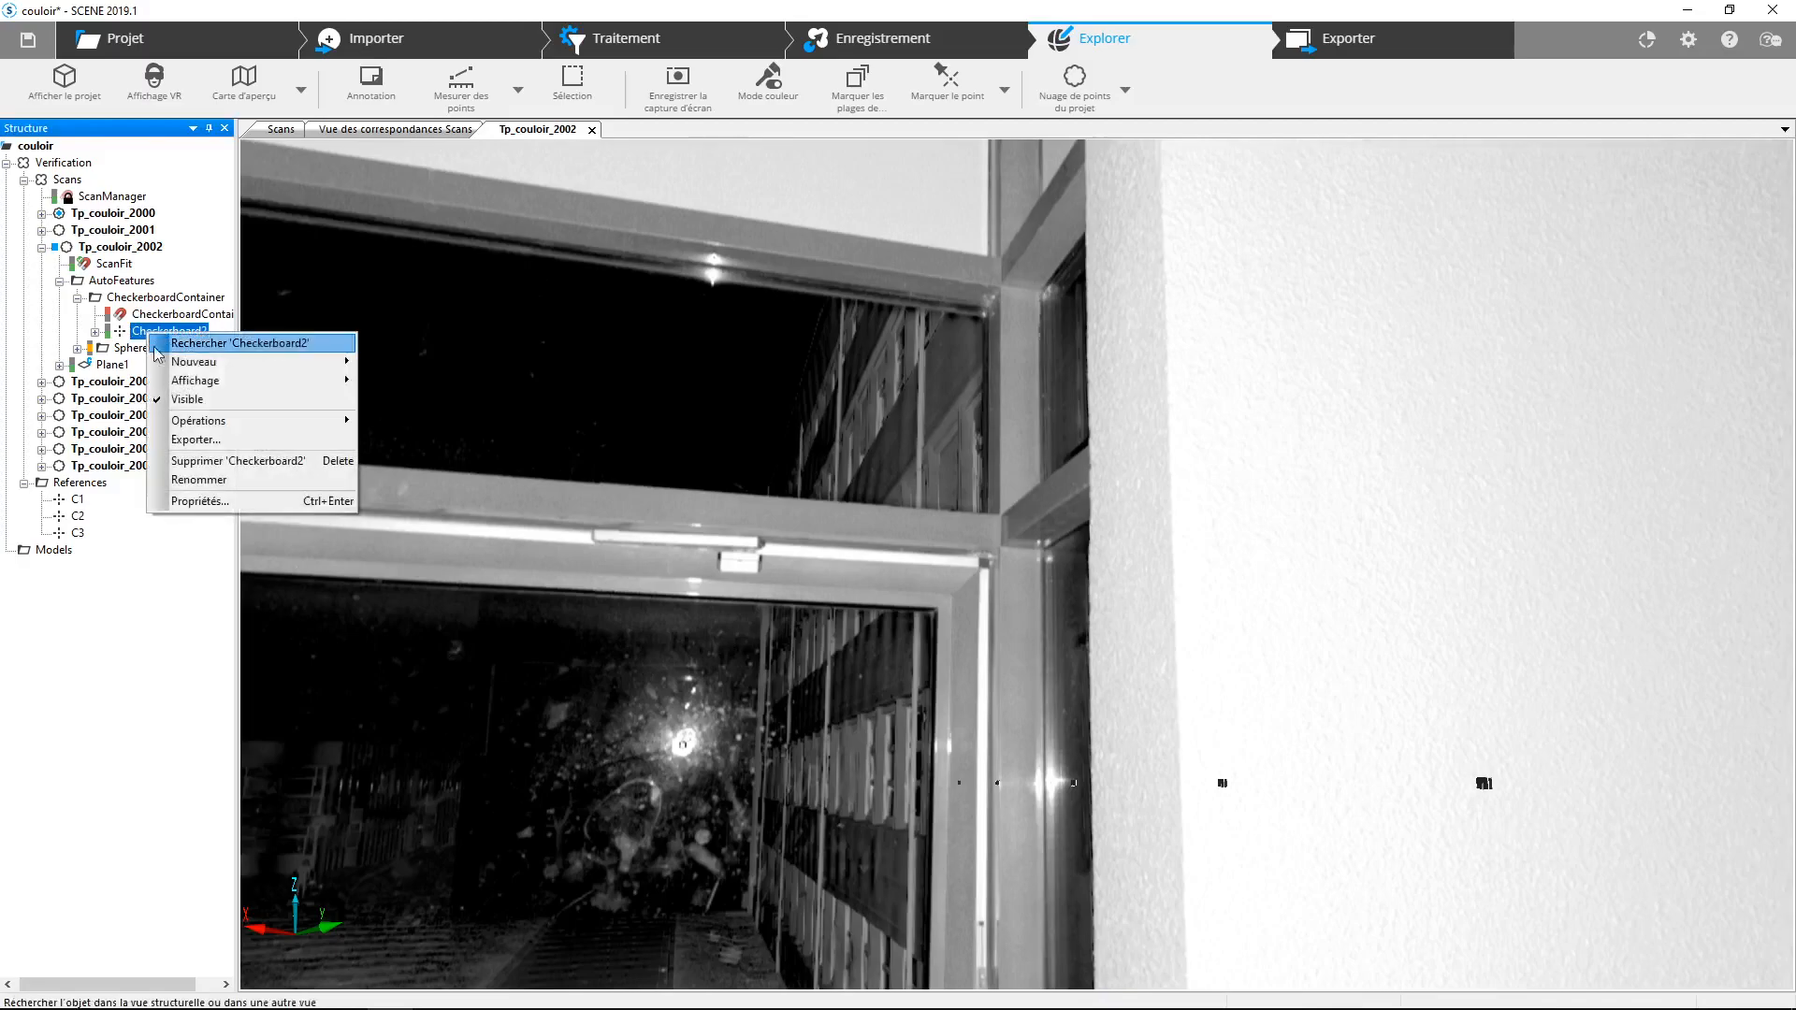
{"action": "left_click", "coordinate": [200, 480]}
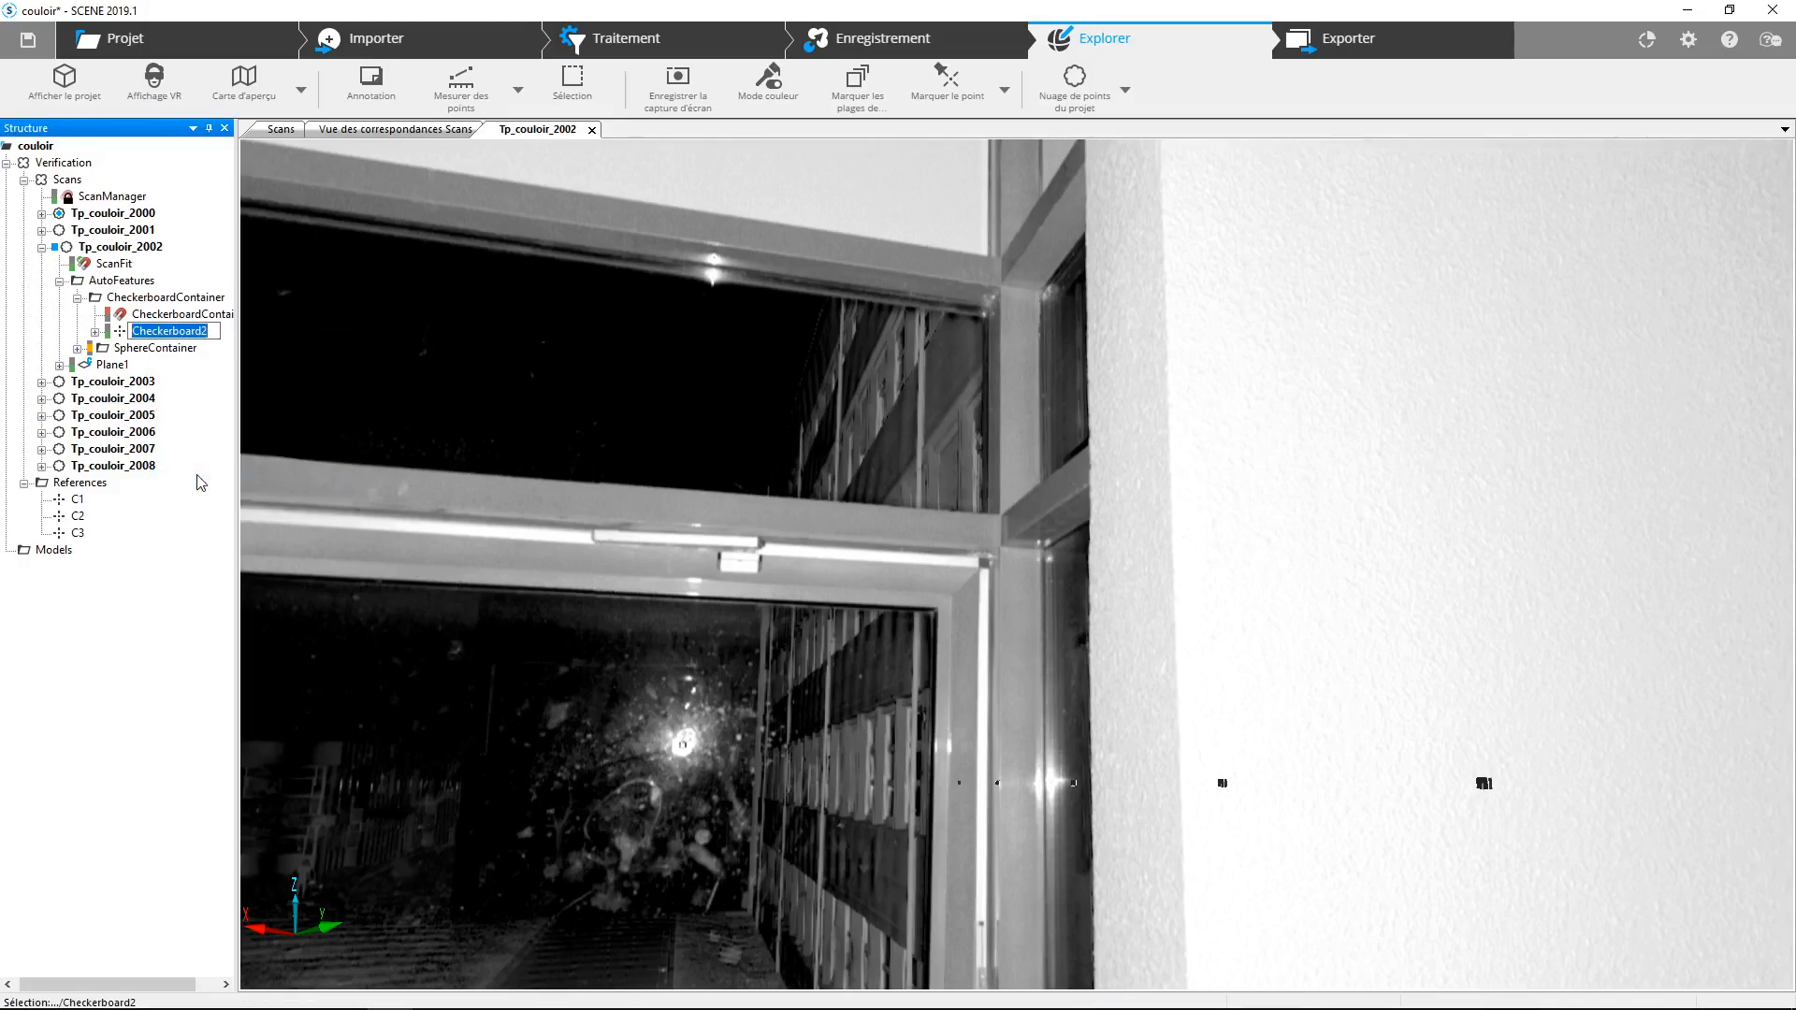
{"action": "type", "text": "C2"}
{"action": "key", "text": "Return"}
{"action": "left_click", "coordinate": [41, 248]}
- Unload scan Tp_couloir_2002 and close its individual view
{"action": "right_click", "coordinate": [68, 248]}
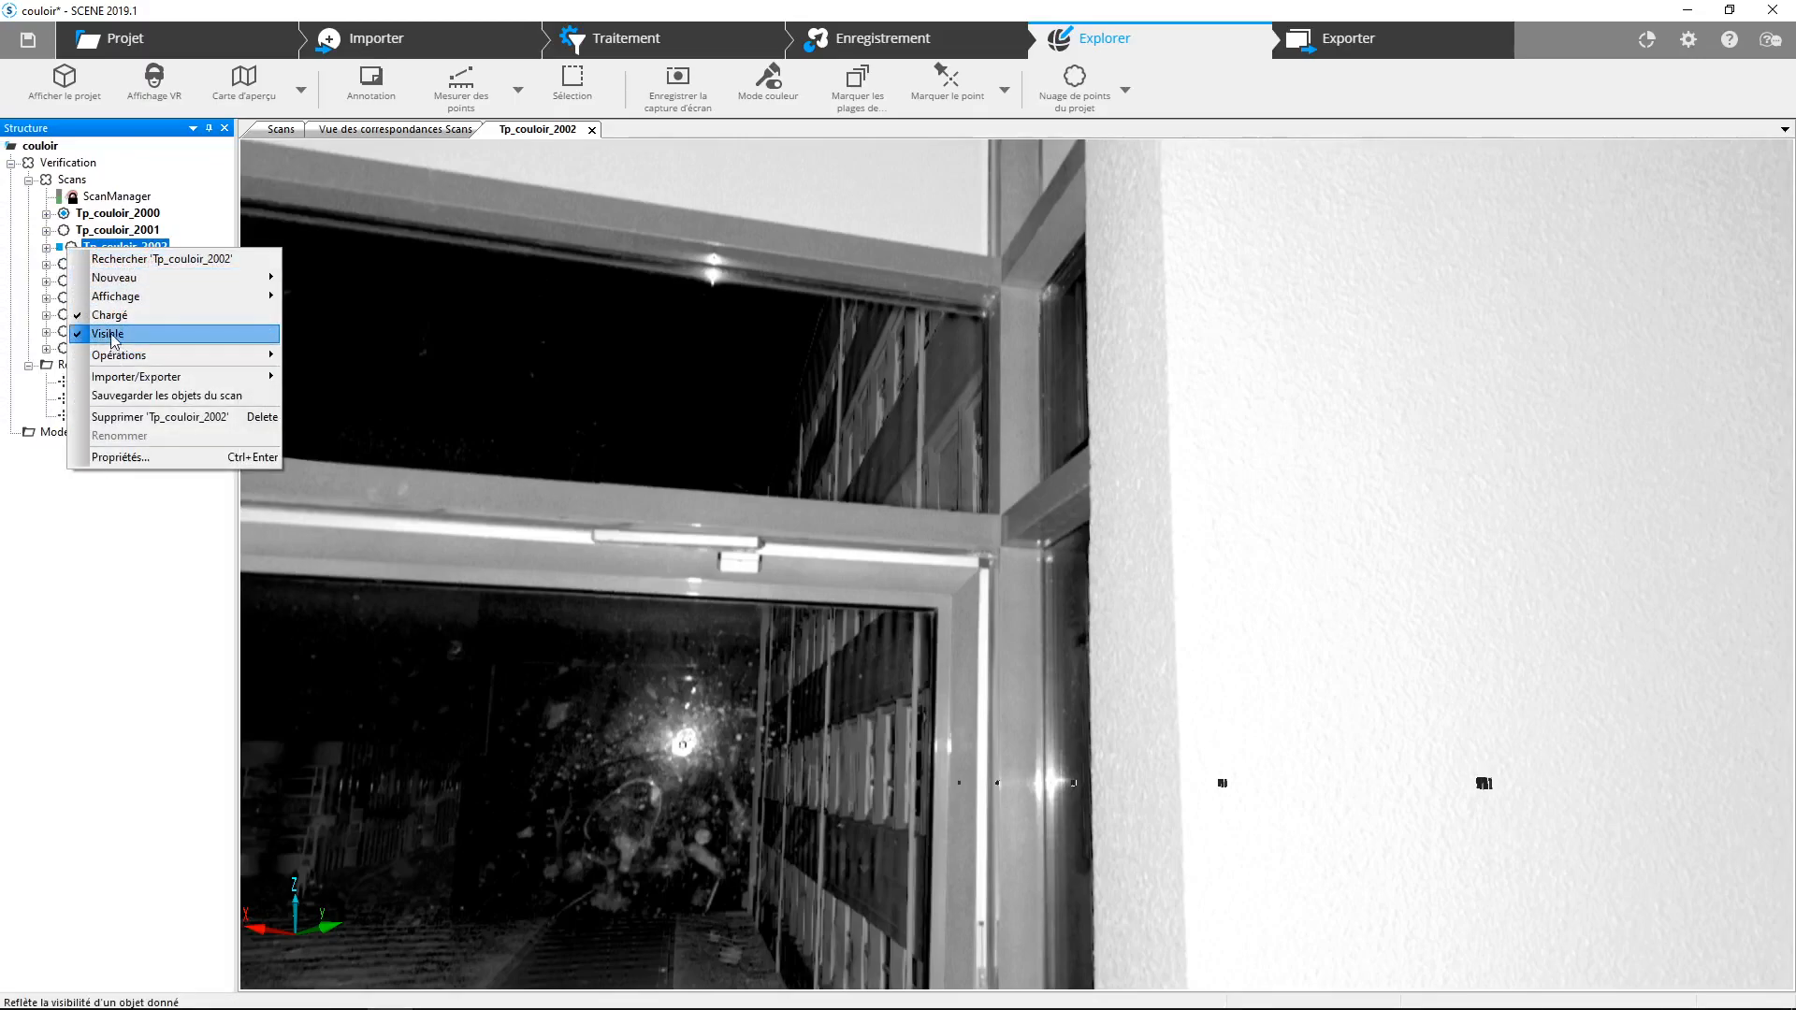
{"action": "left_click", "coordinate": [110, 335]}
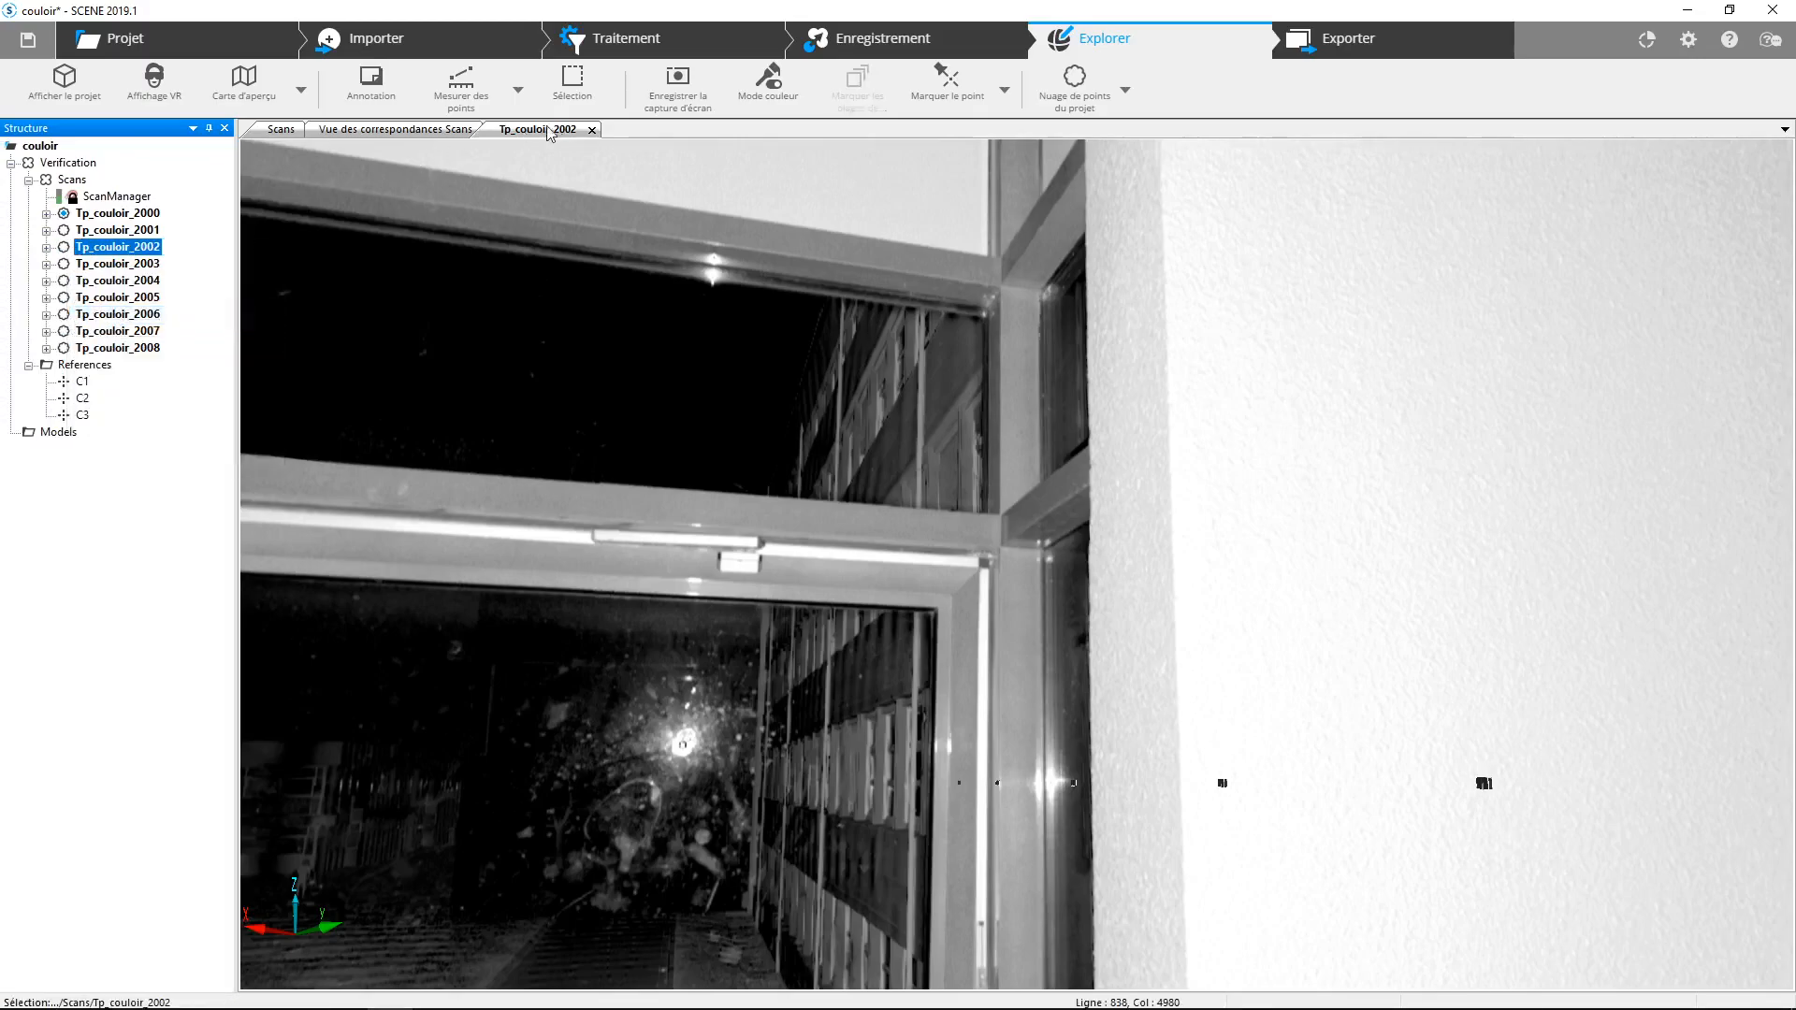
{"action": "left_click", "coordinate": [591, 131]}
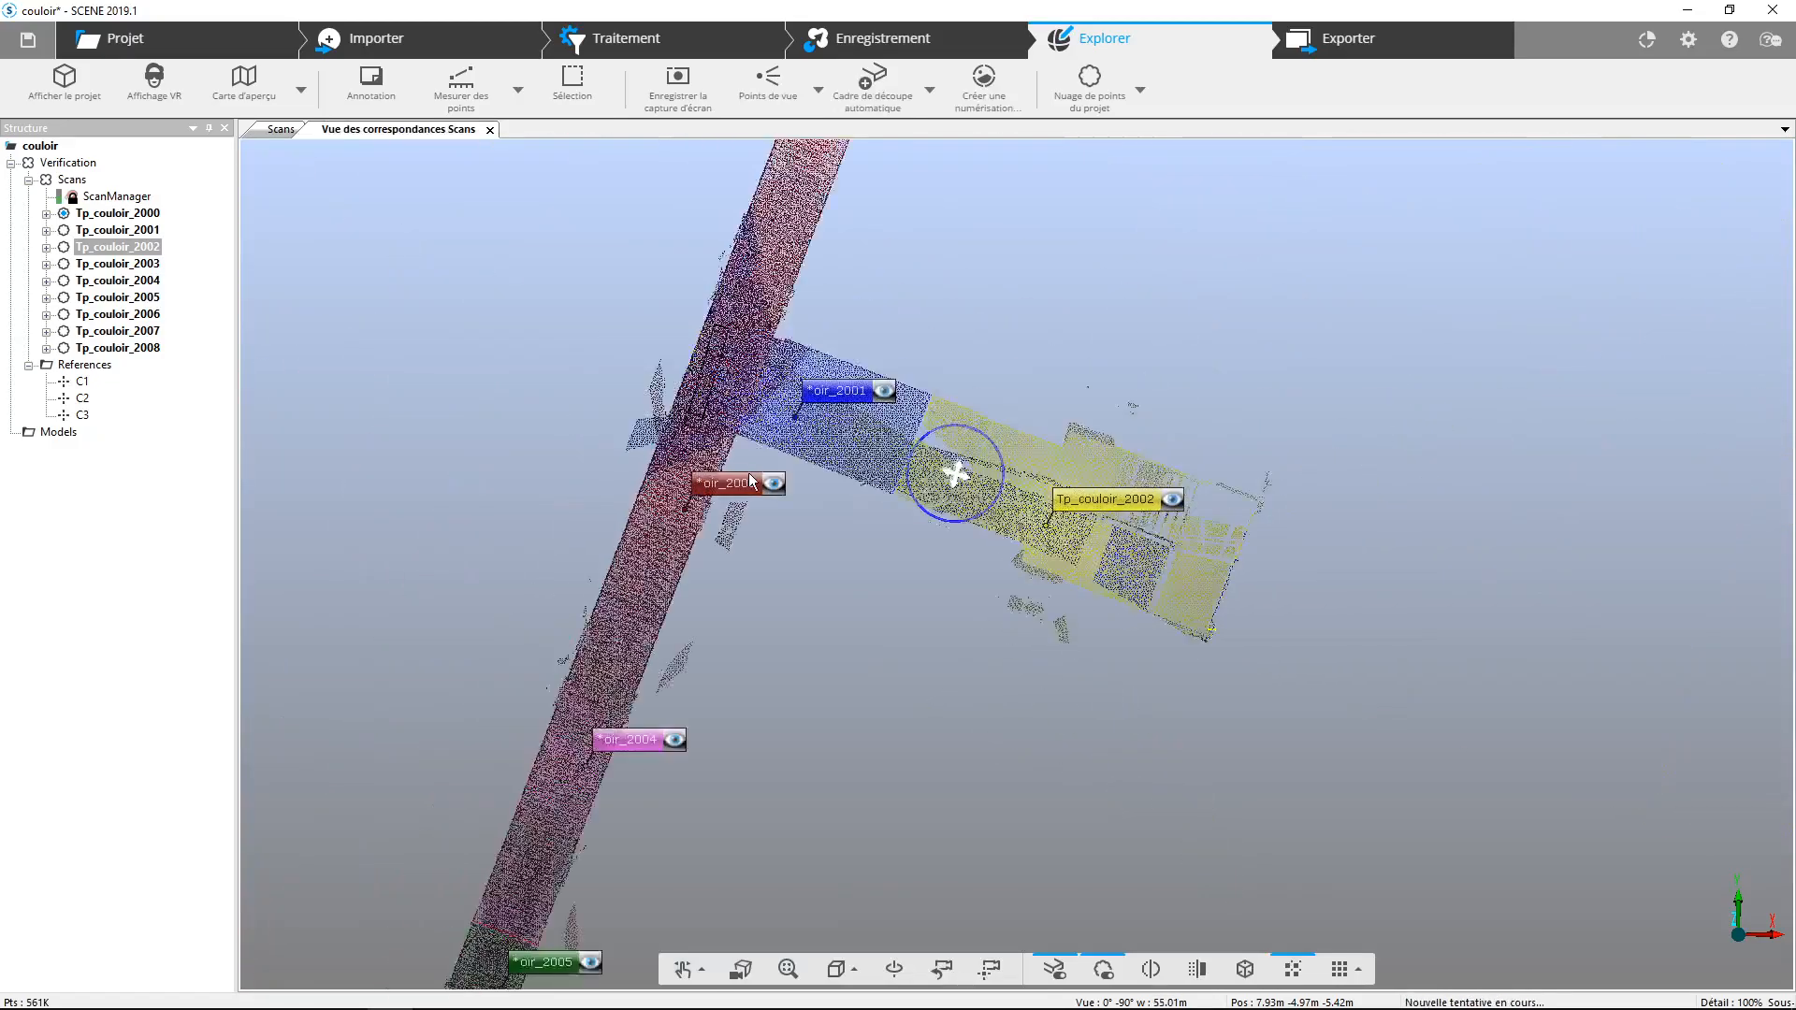
- Locate scan Tp_couloir_2008 at the end of the corridor and expand its detected checkerboards in the project structure
{"action": "middle_click_drag", "start_coordinate": [815, 692], "coordinate": [946, 301]}
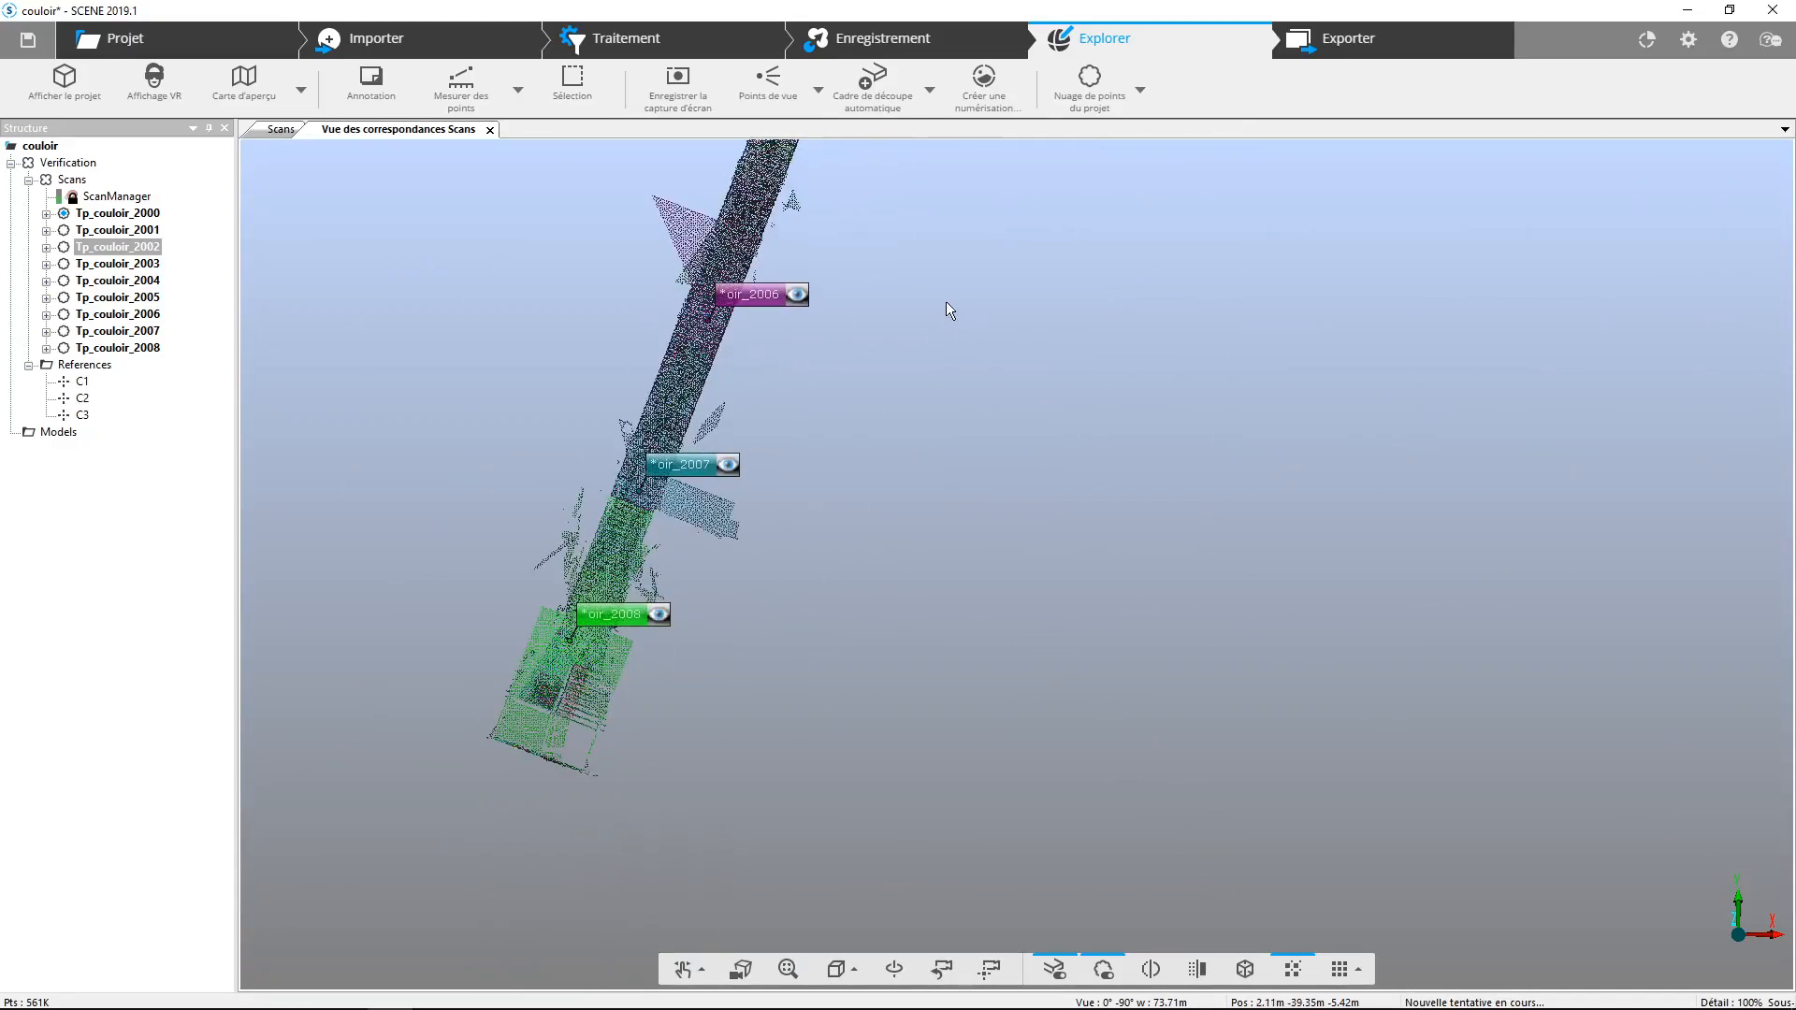
{"action": "scroll", "coordinate": [946, 301], "scroll_direction": "down", "scroll_amount": 2}
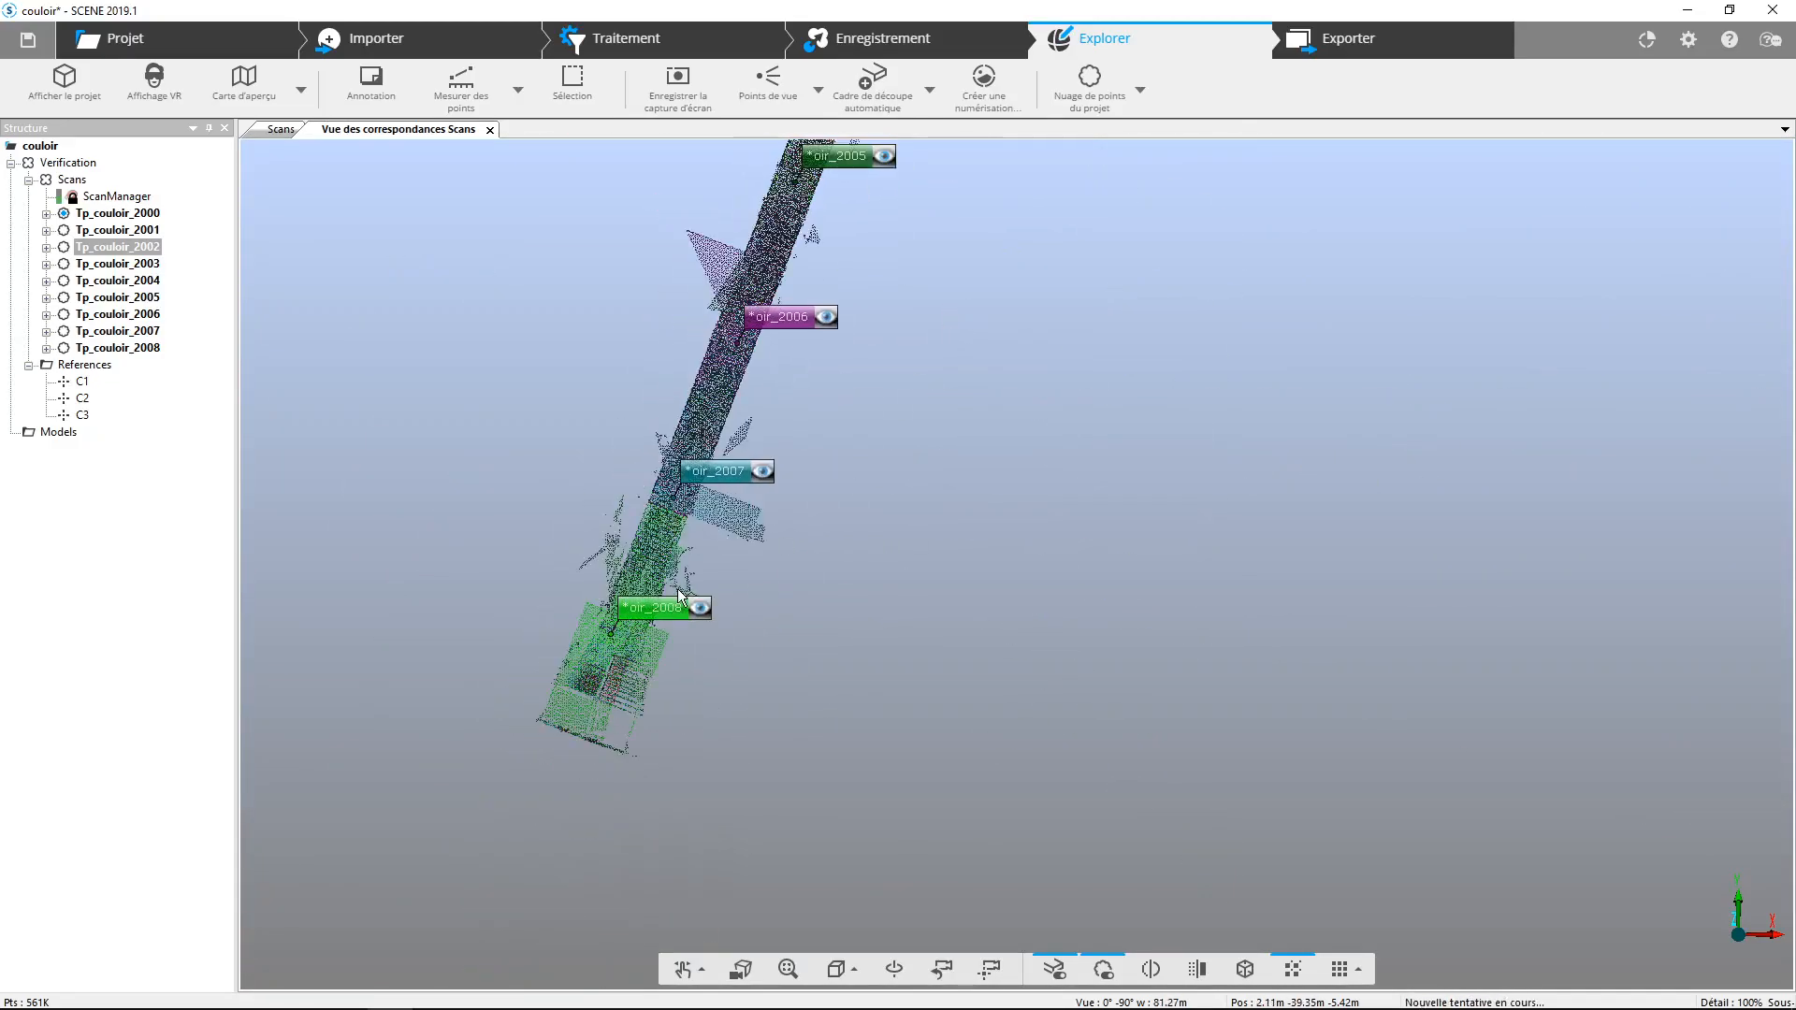
{"action": "left_click", "coordinate": [46, 348]}
{"action": "left_click", "coordinate": [64, 382]}
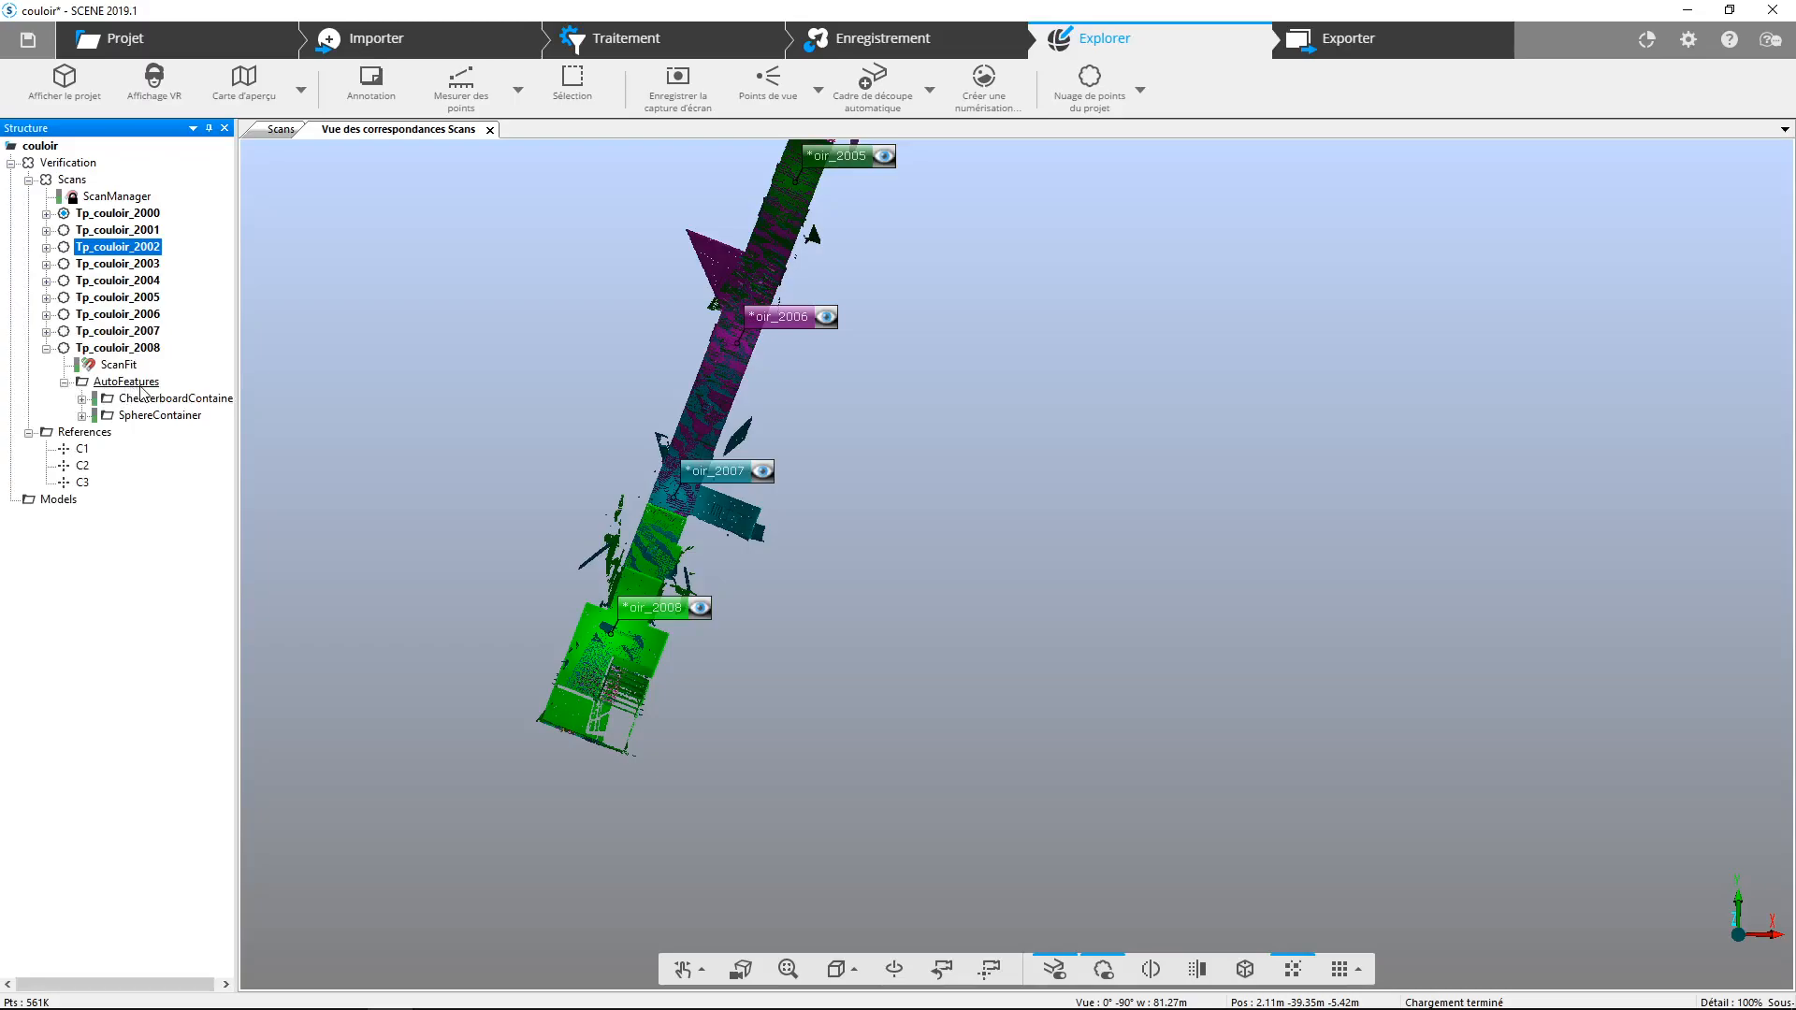
{"action": "left_click", "coordinate": [83, 400]}
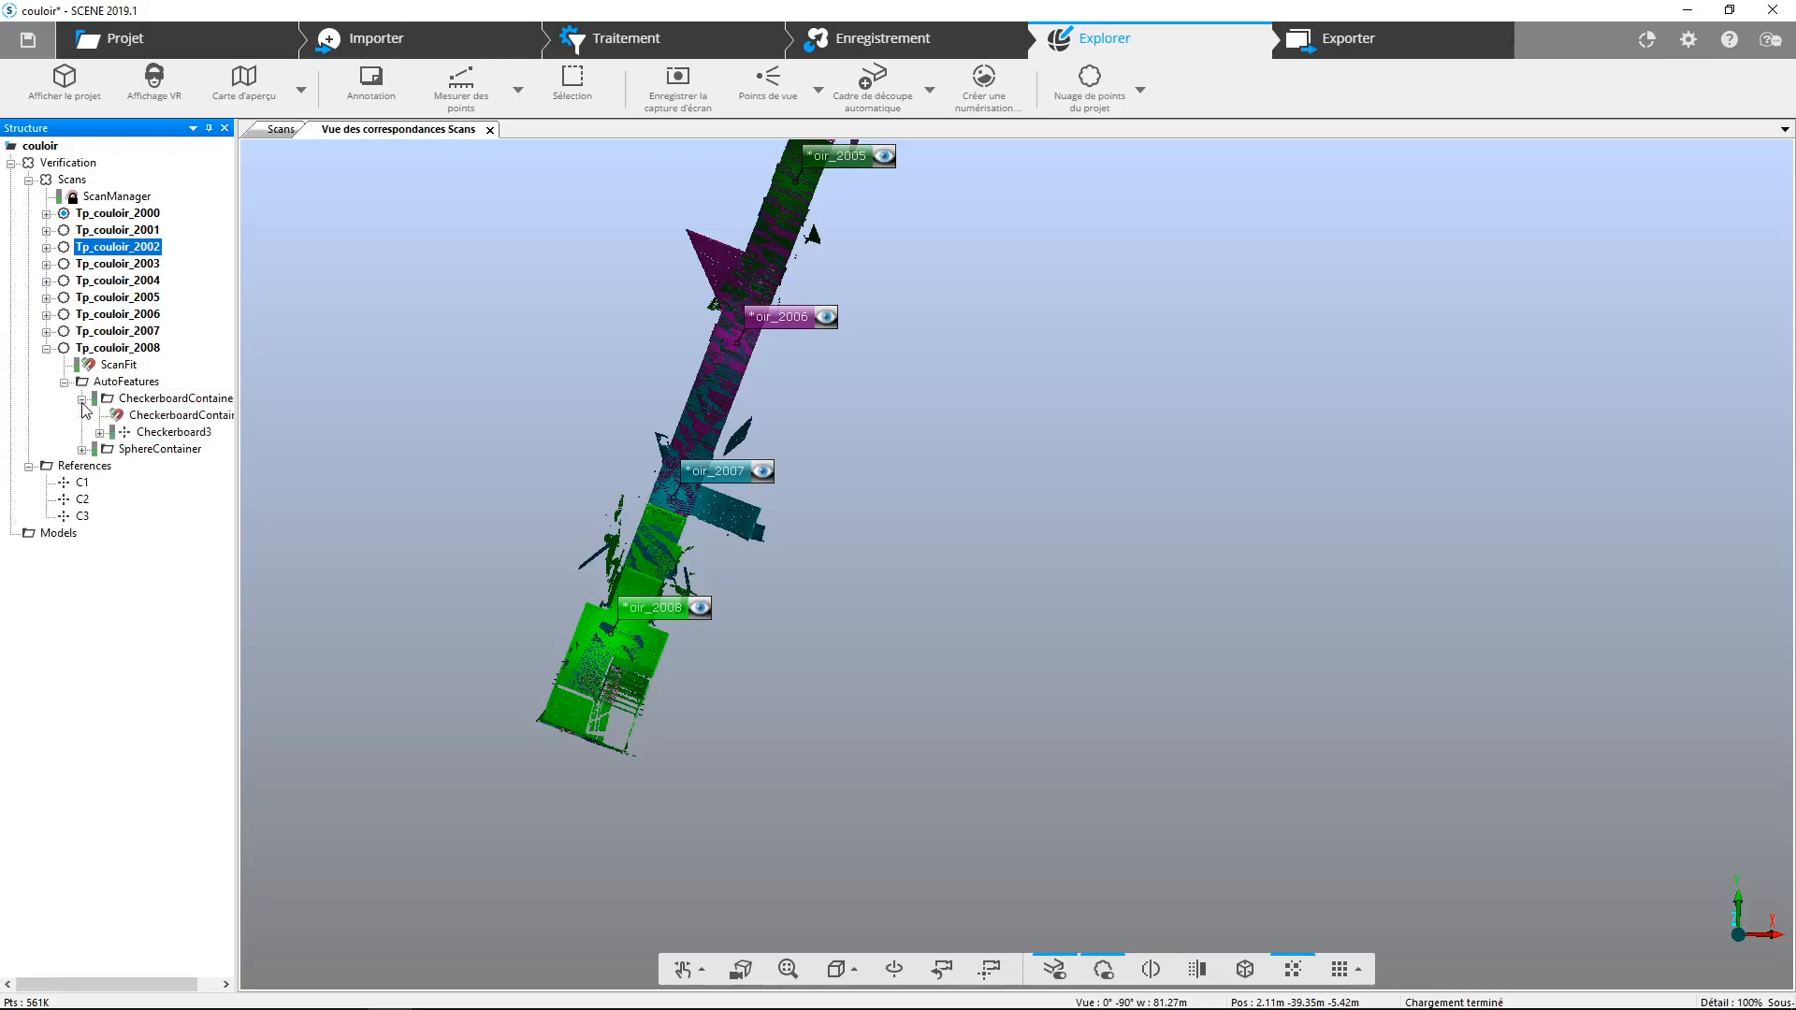
- Rename Checkerboard3 of scan Tp_couloir_2008 as C3
{"action": "left_click", "coordinate": [161, 433]}
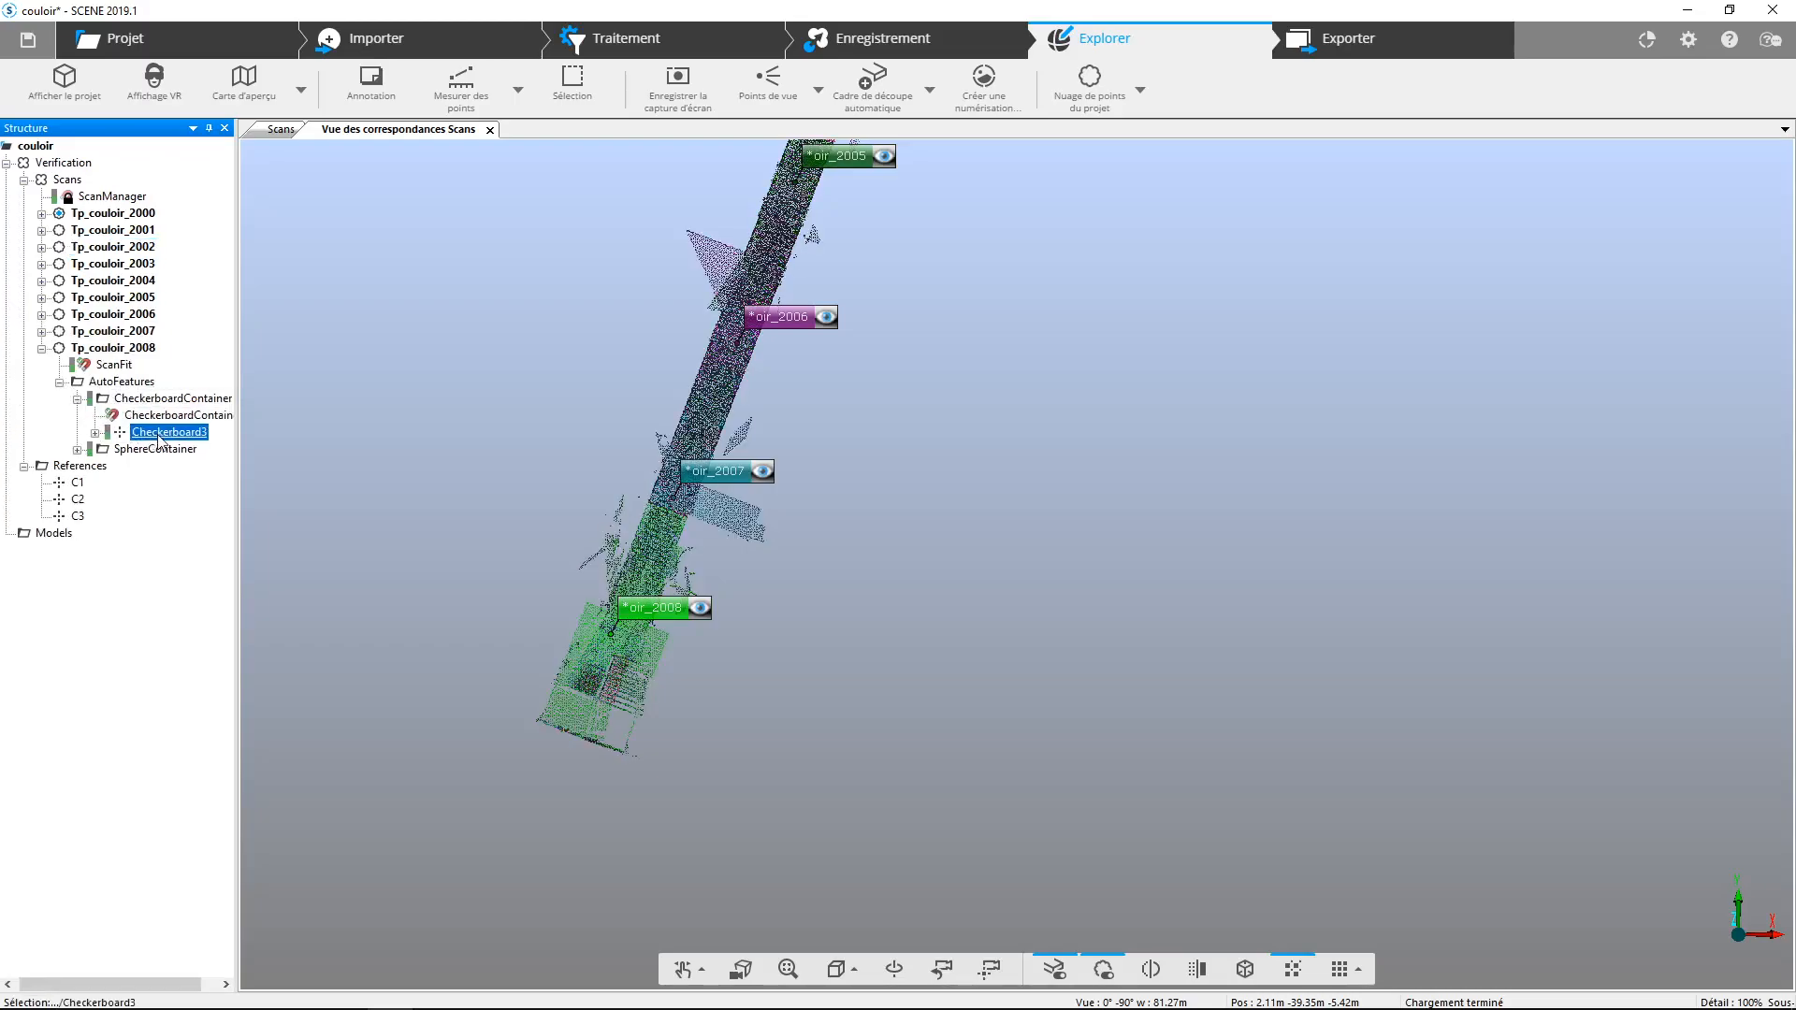
{"action": "right_click", "coordinate": [161, 433]}
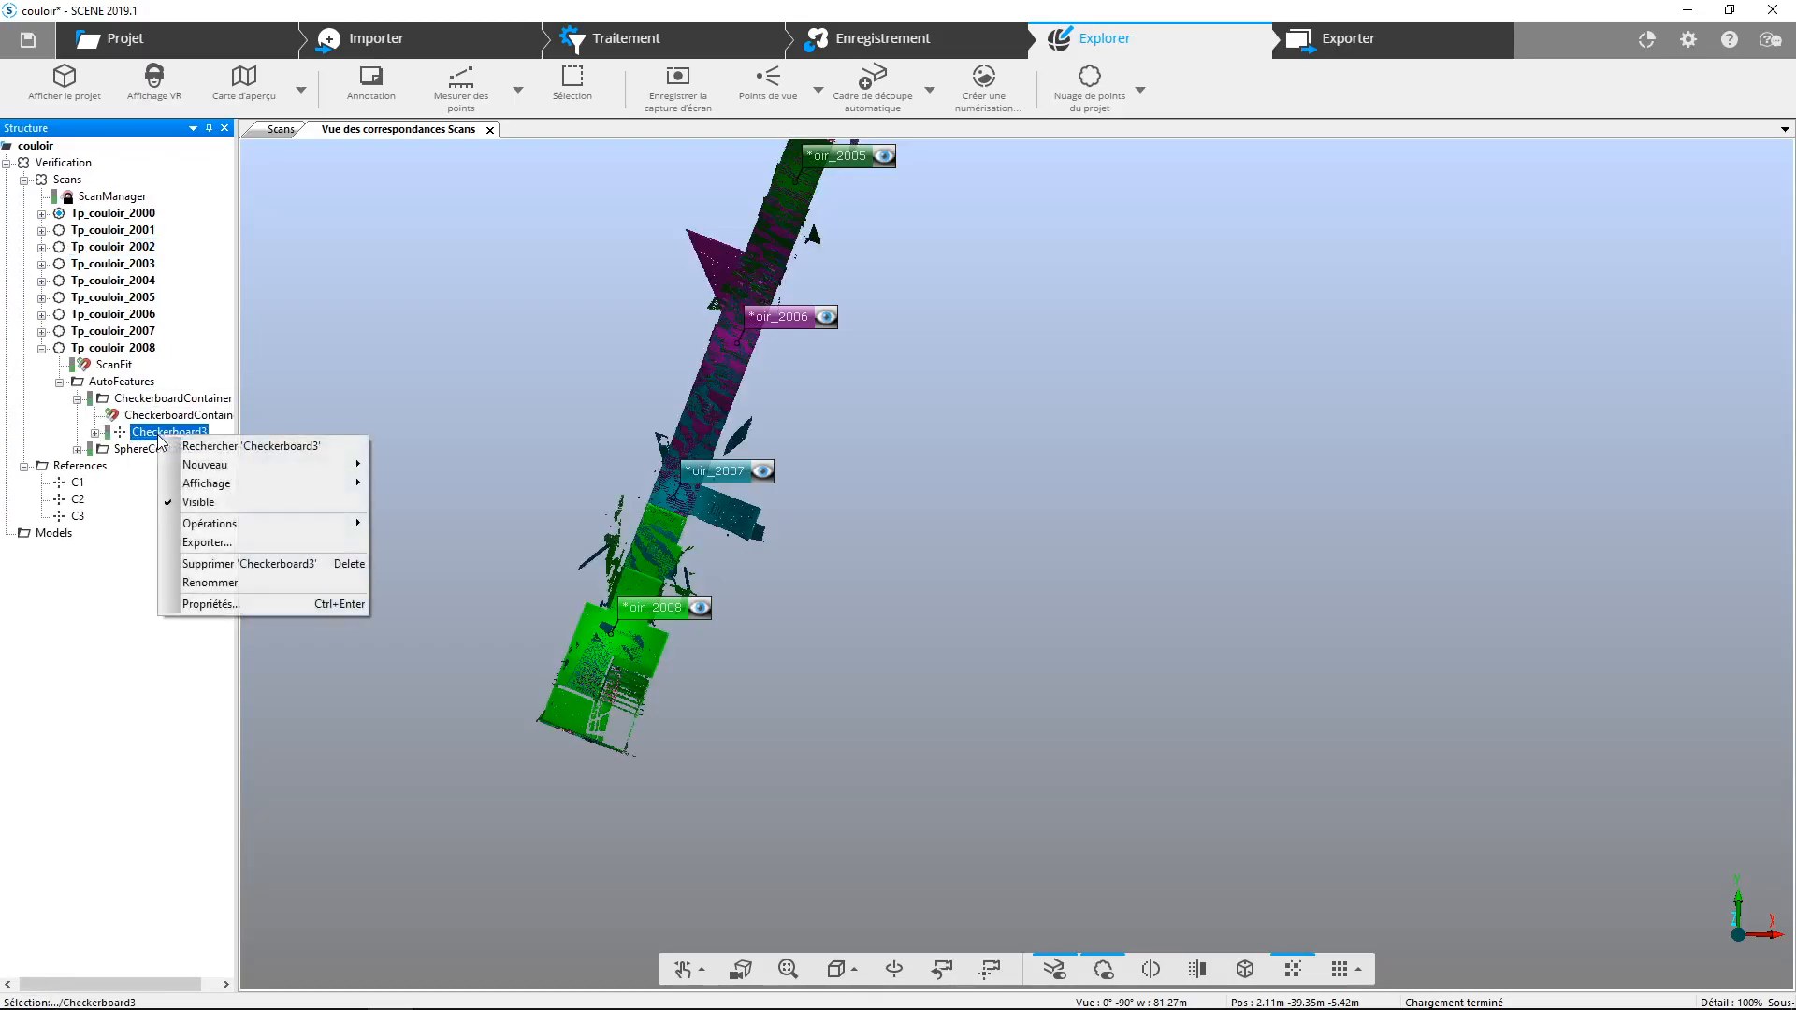
{"action": "left_click", "coordinate": [207, 583]}
{"action": "type", "text": "C3"}
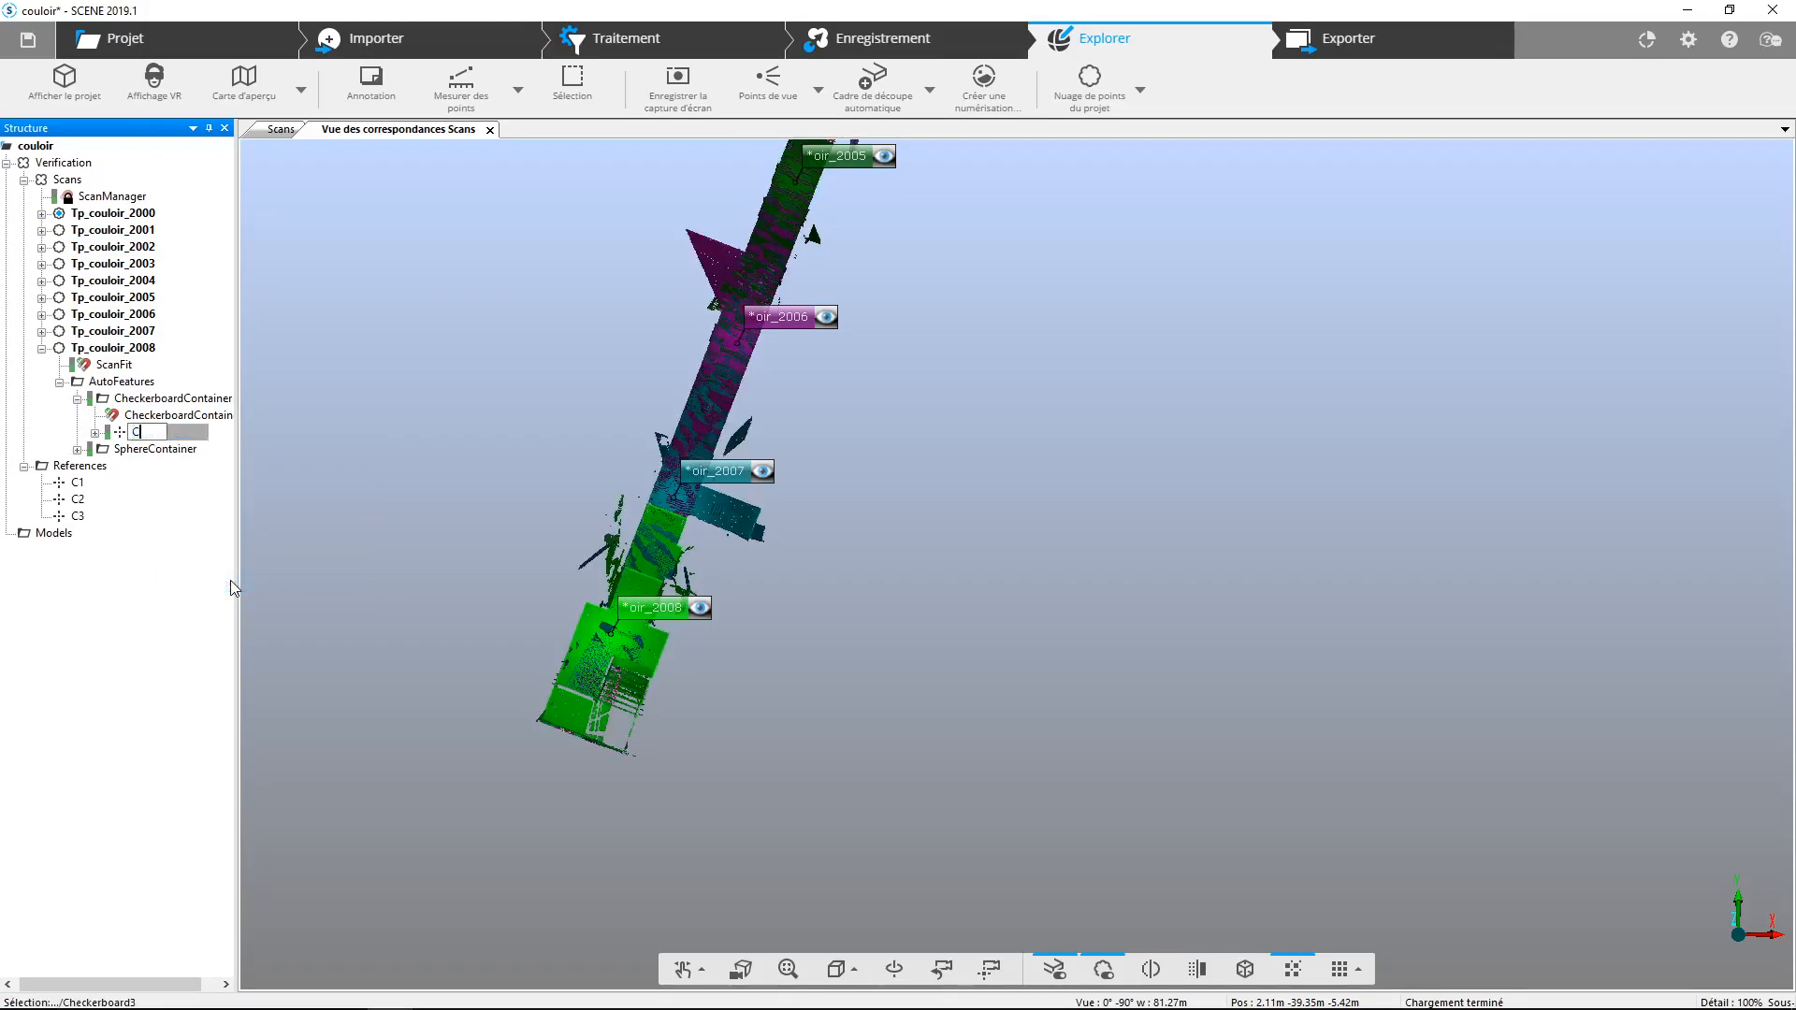
{"action": "key", "text": "Return"}
- Check the checkerboard names of scans Tp_couloir_2000, Tp_couloir_2002 and Tp_couloir_2008 against the survey references, and collapse the scans' contents
{"action": "left_click", "coordinate": [41, 213]}
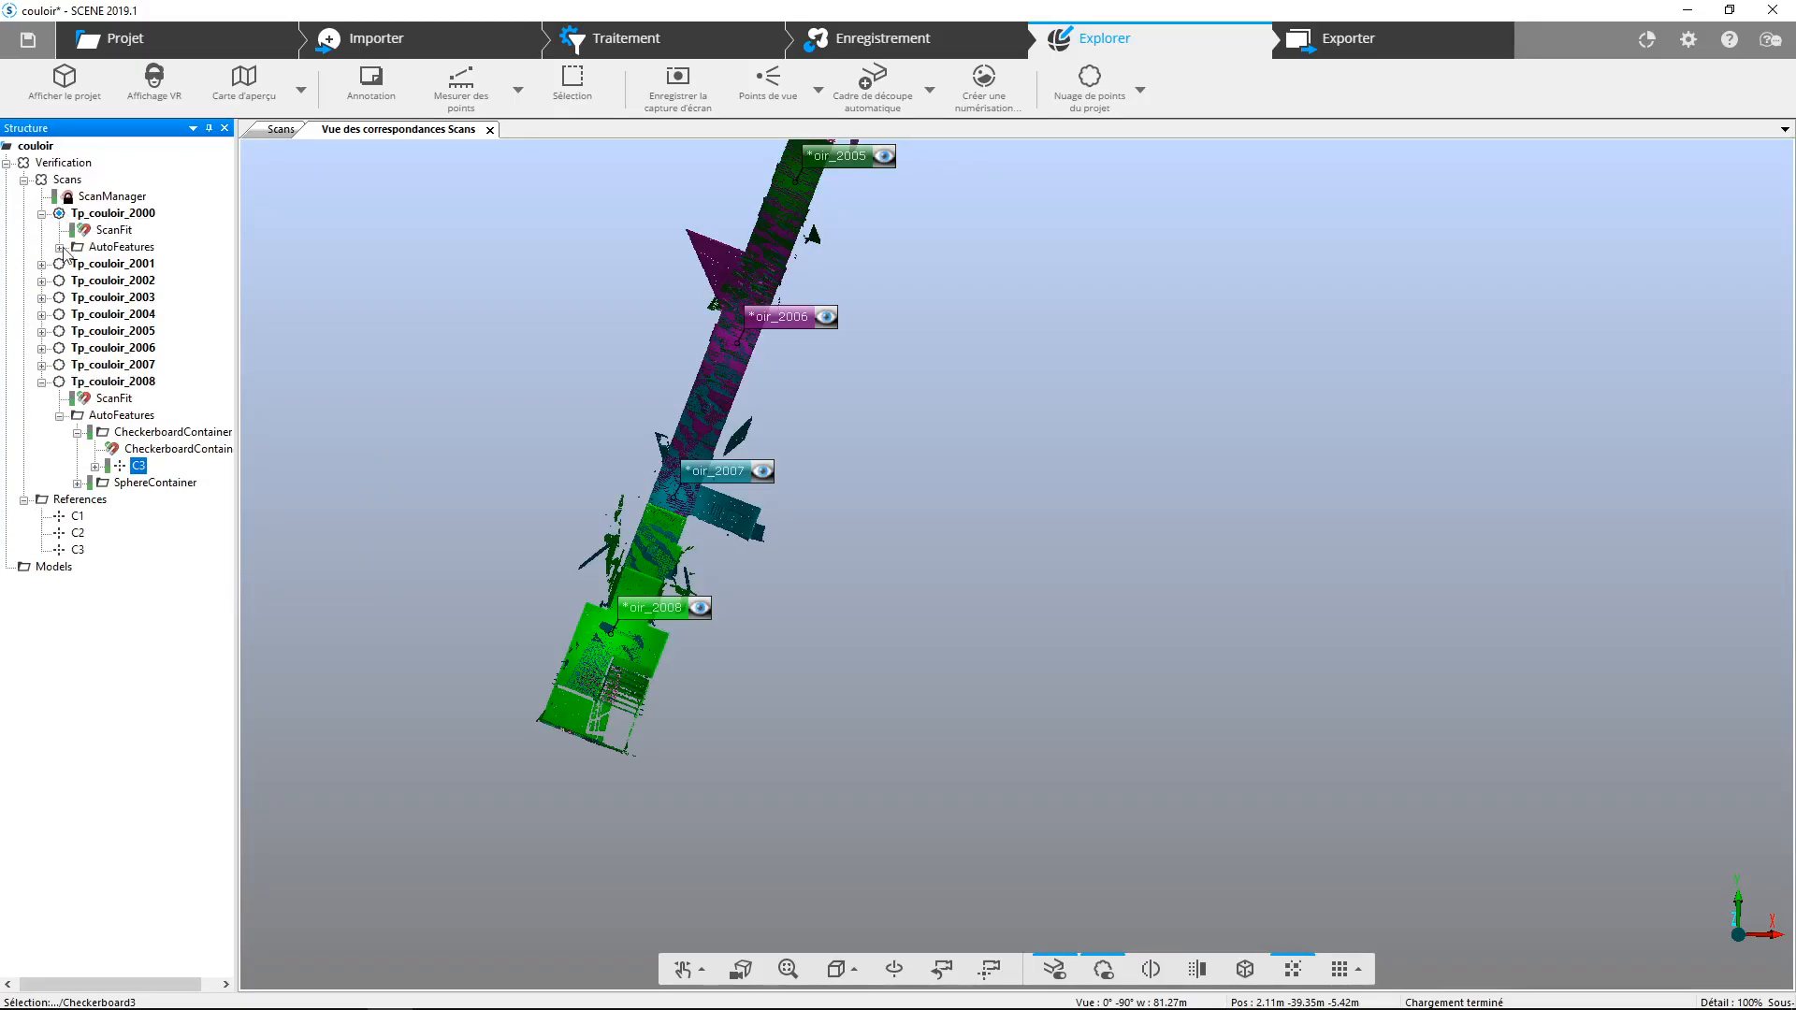
{"action": "left_click", "coordinate": [58, 247]}
{"action": "left_click", "coordinate": [77, 265]}
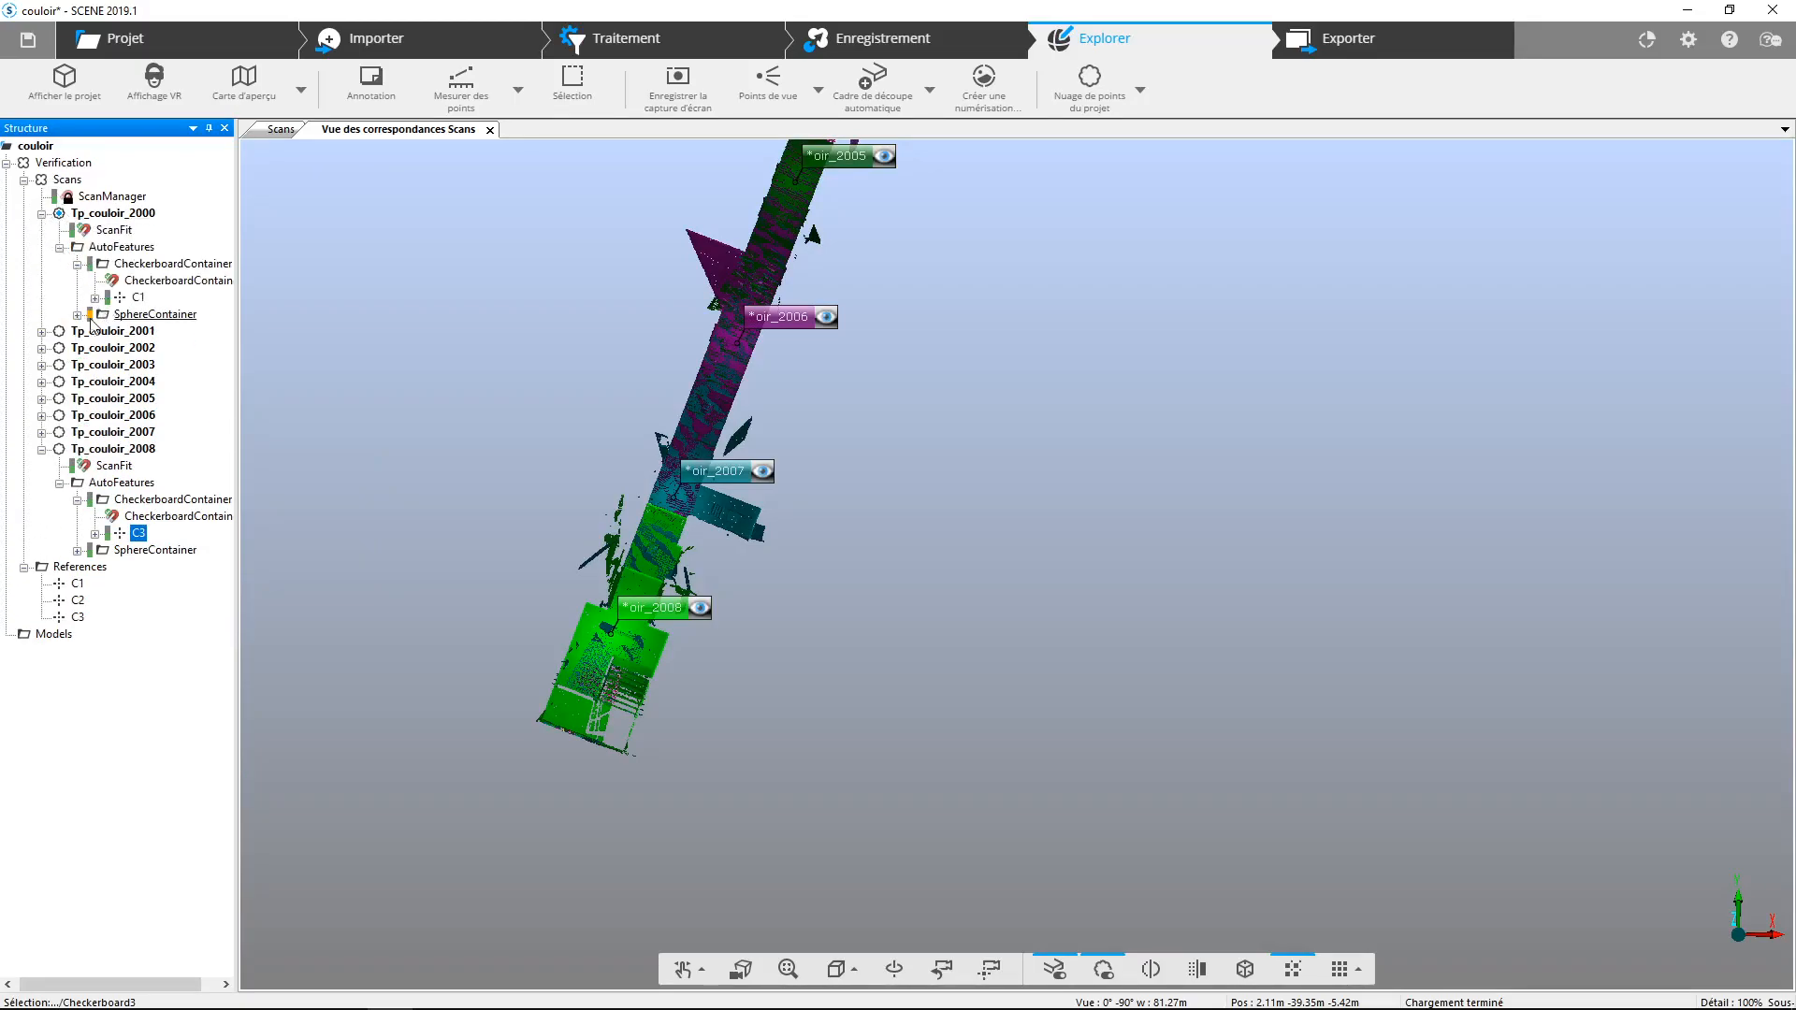
{"action": "left_click", "coordinate": [41, 349]}
{"action": "left_click", "coordinate": [59, 383]}
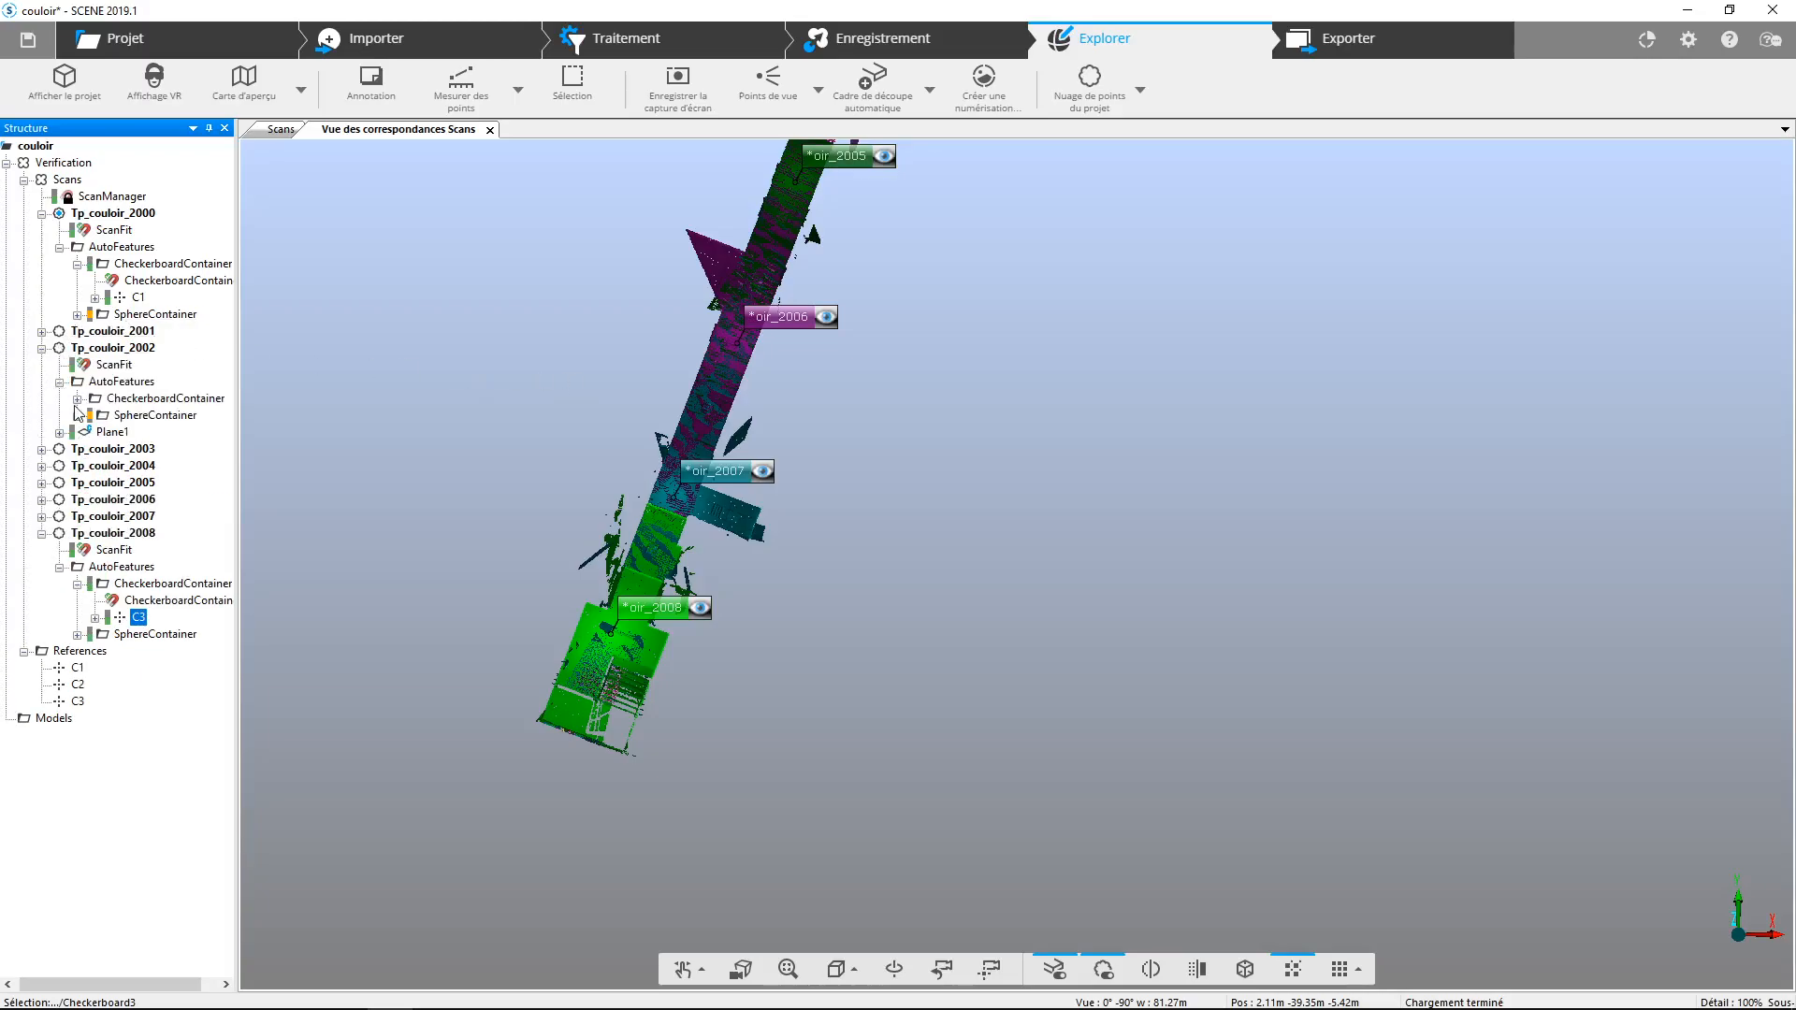
{"action": "left_click", "coordinate": [77, 399]}
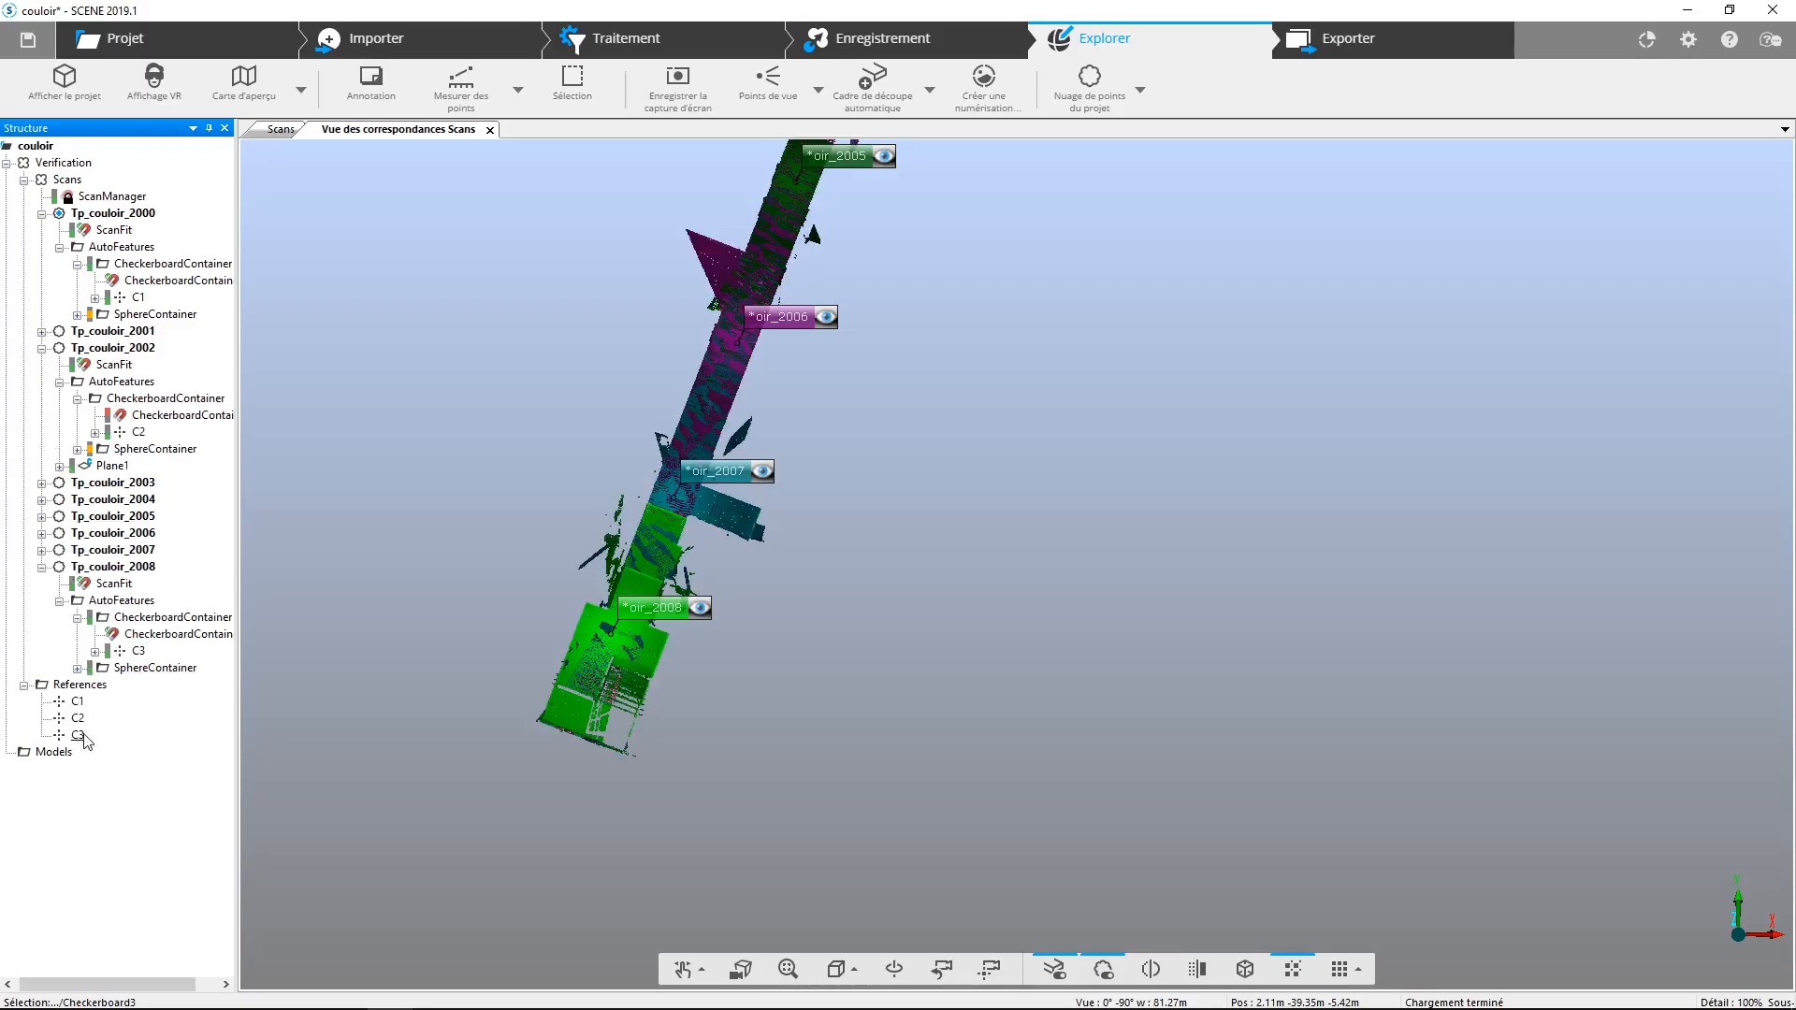
{"action": "left_click", "coordinate": [24, 181]}
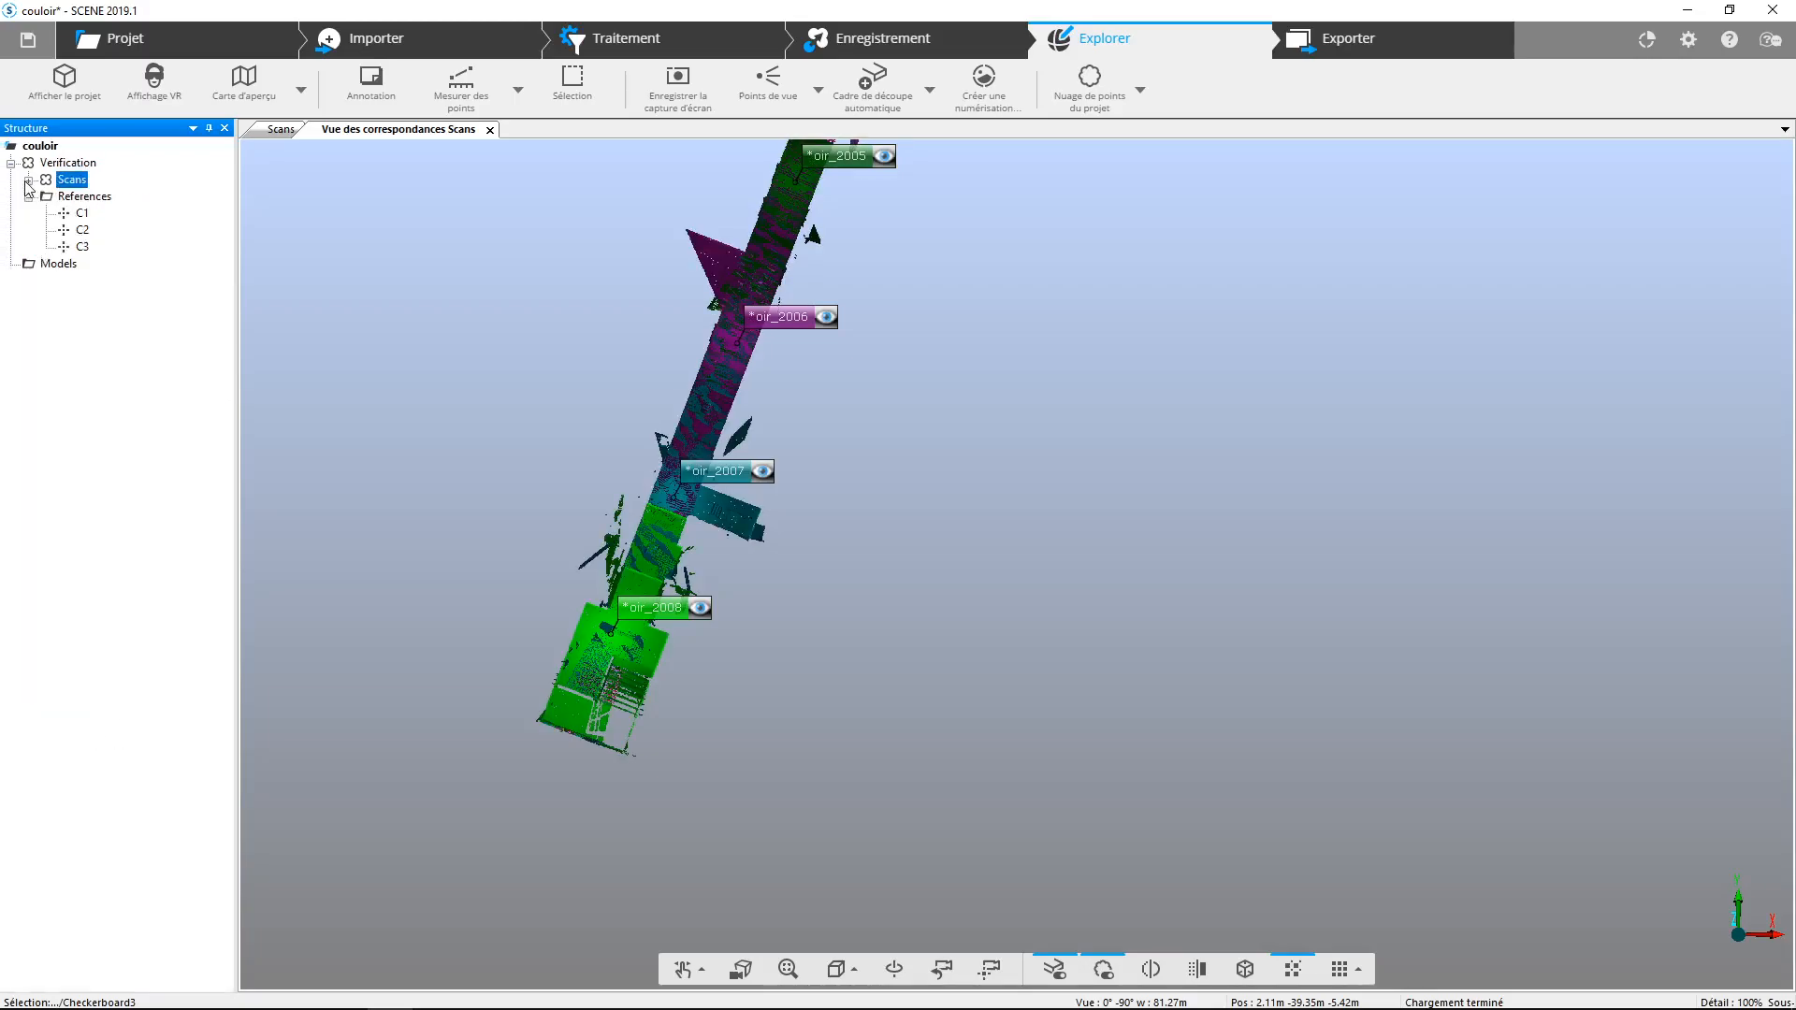
{"action": "double_click", "coordinate": [44, 183]}
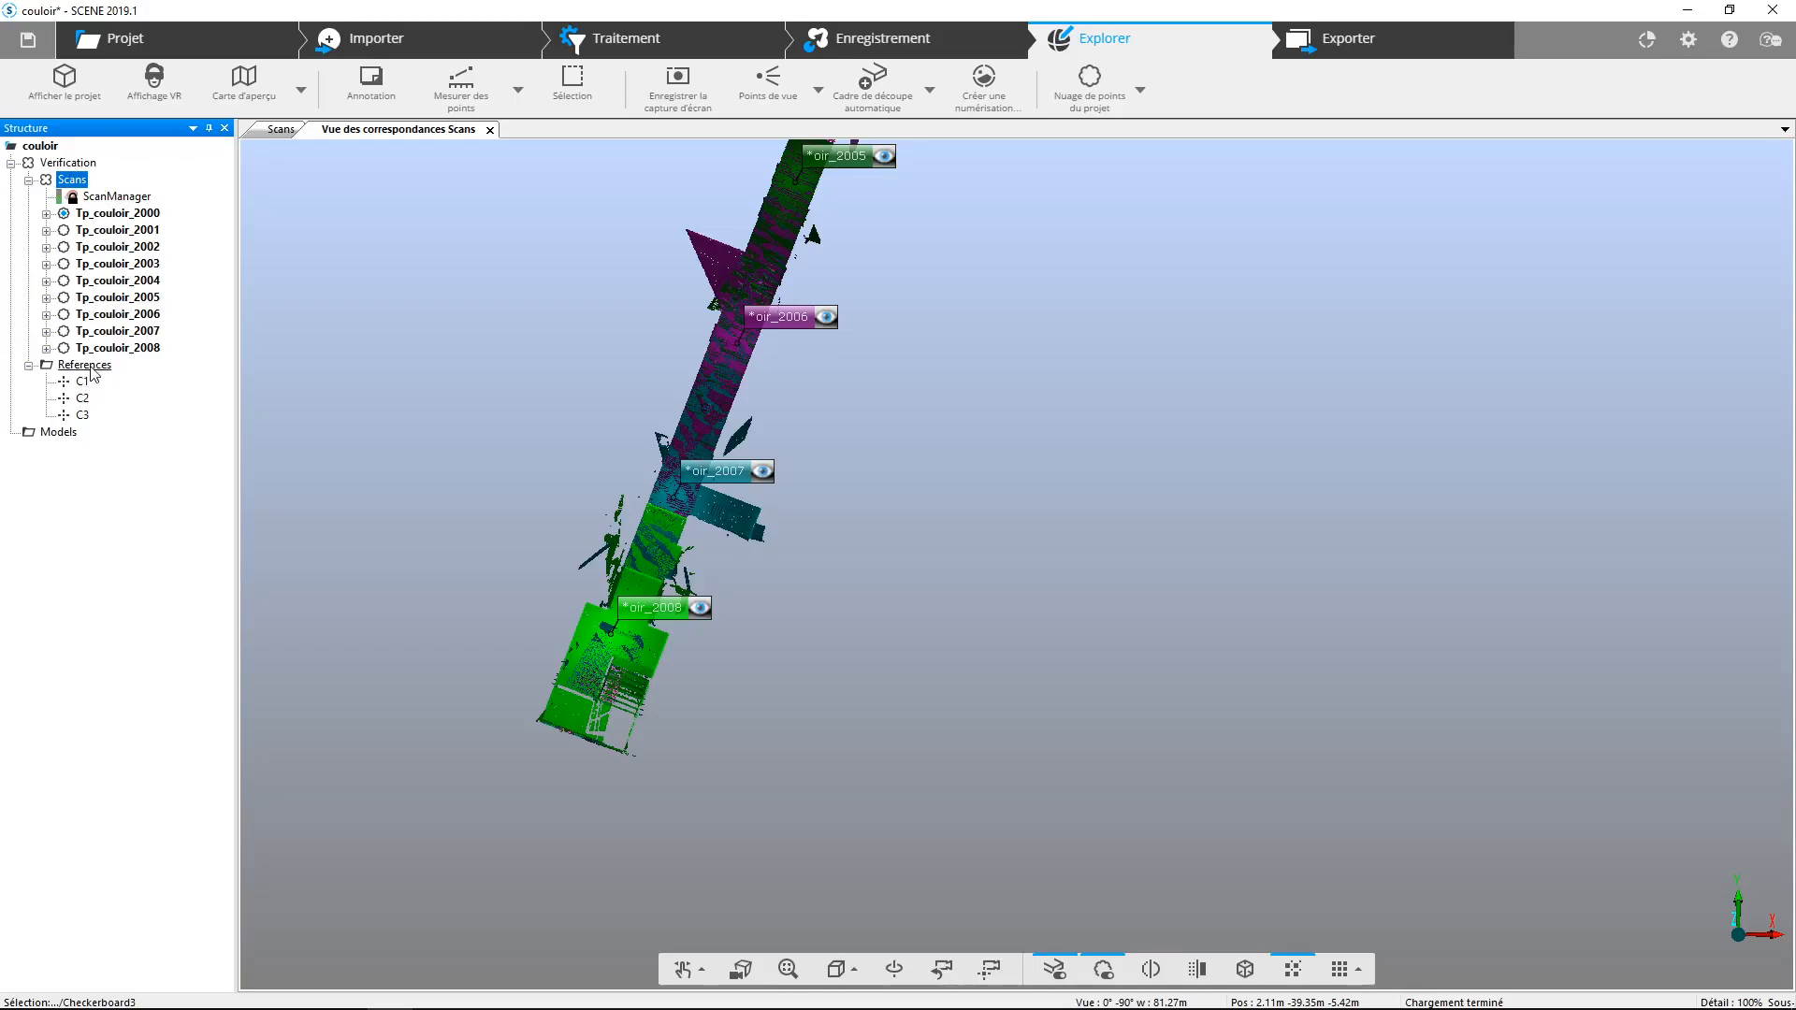
{"action": "mouse_move", "coordinate": [90, 373]}
{"action": "left_mouse_down"}
{"action": "mouse_move", "coordinate": [73, 191]}
{"action": "mouse_move", "coordinate": [107, 183]}
{"action": "mouse_move", "coordinate": [79, 187]}
{"action": "mouse_move", "coordinate": [77, 378]}
{"action": "left_mouse_up"}
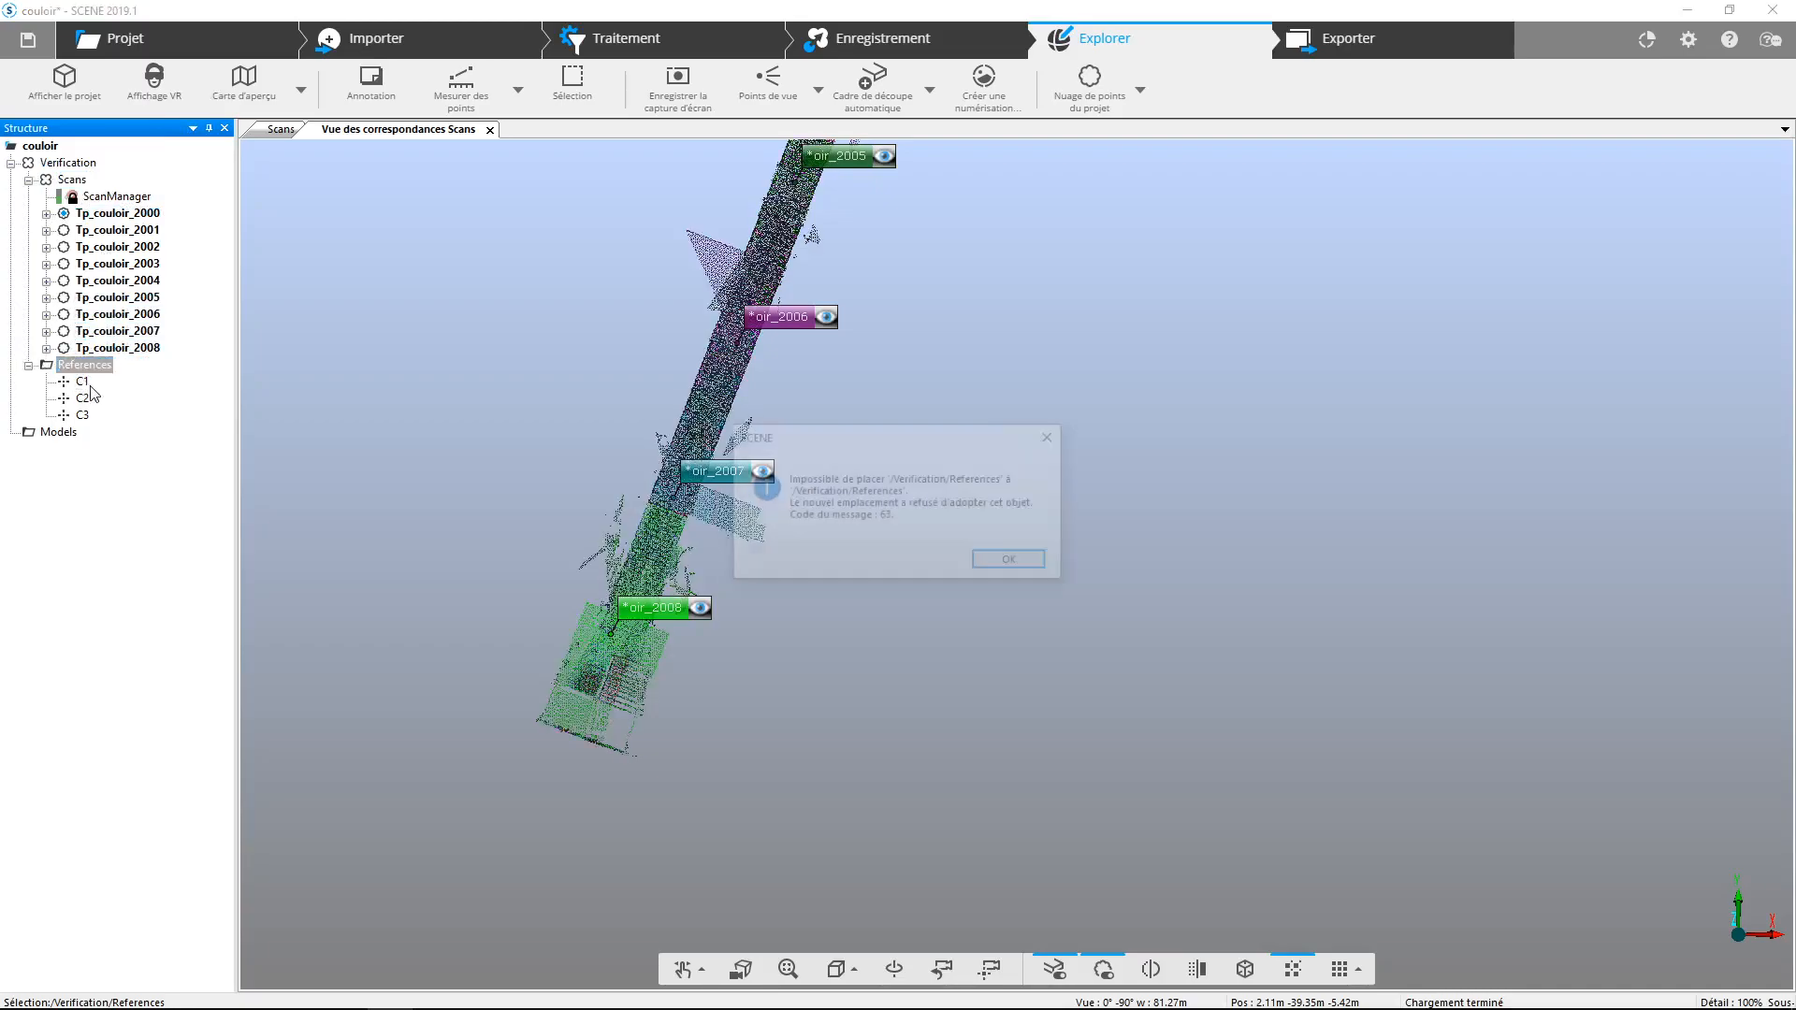
{"action": "left_click", "coordinate": [1055, 437]}
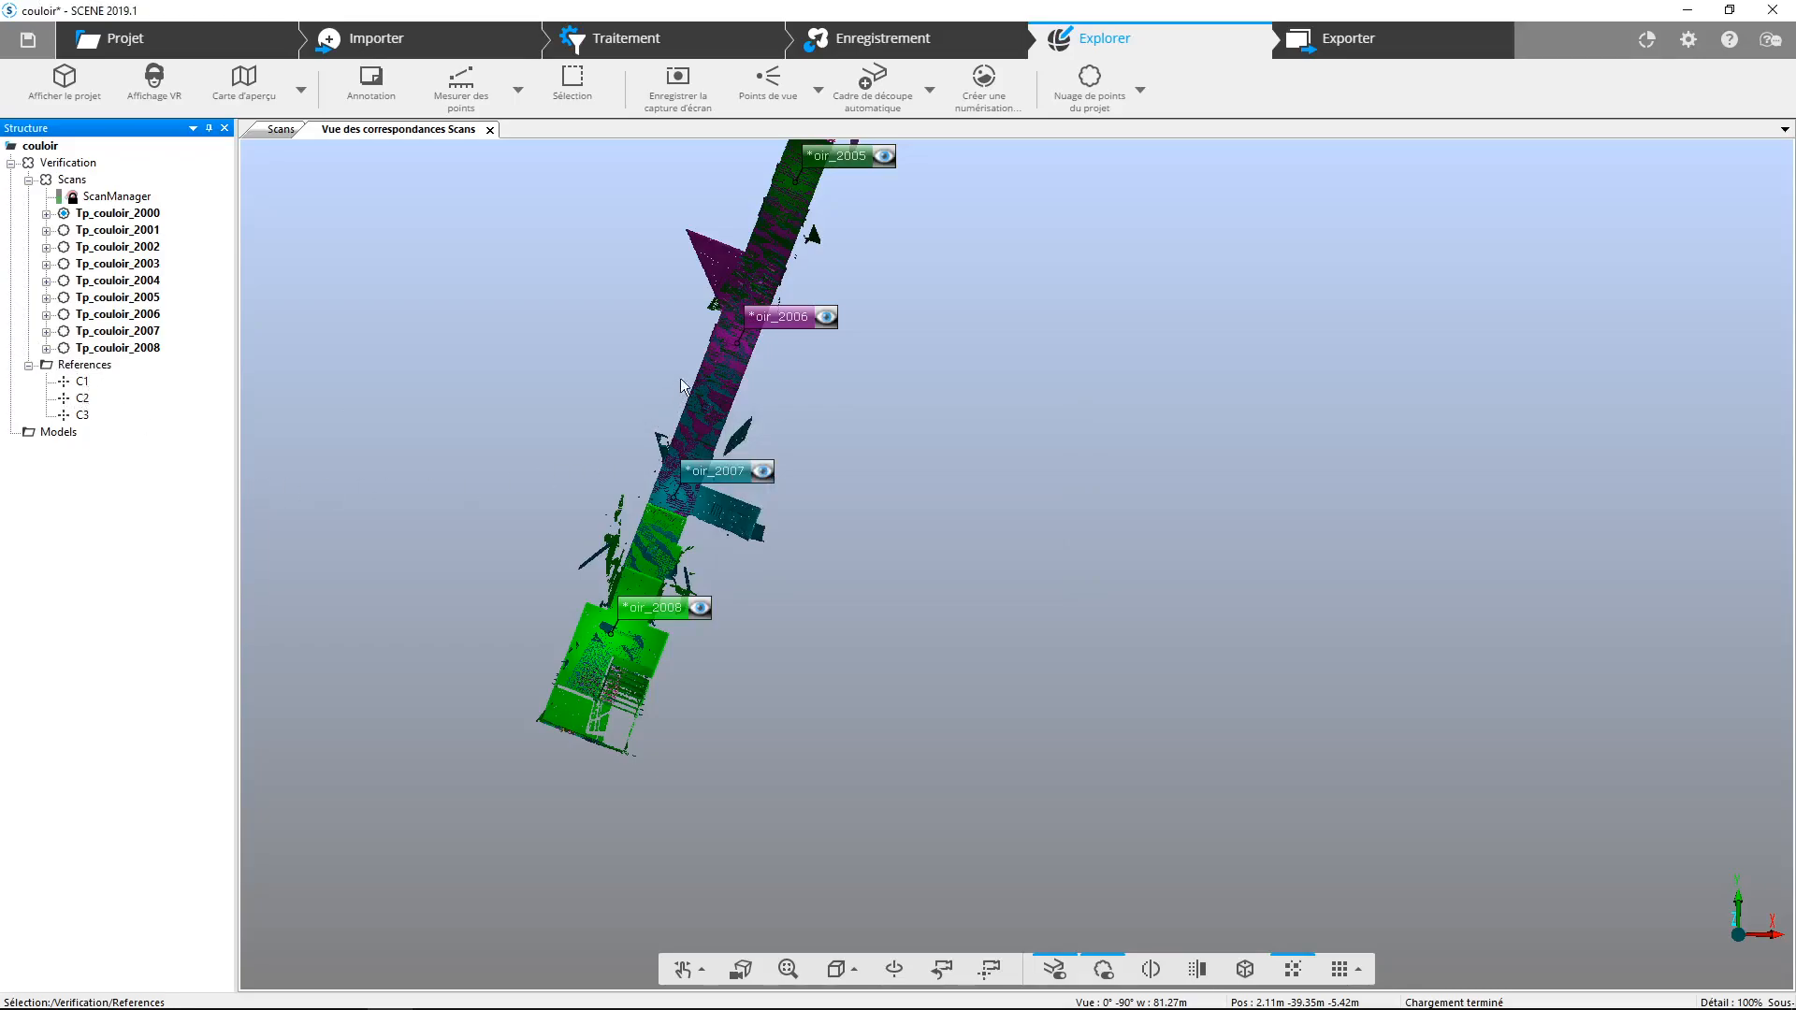
- Start an automatic registration of the Verification group with the target-based method (Basée sur cible)
{"action": "left_click", "coordinate": [886, 55]}
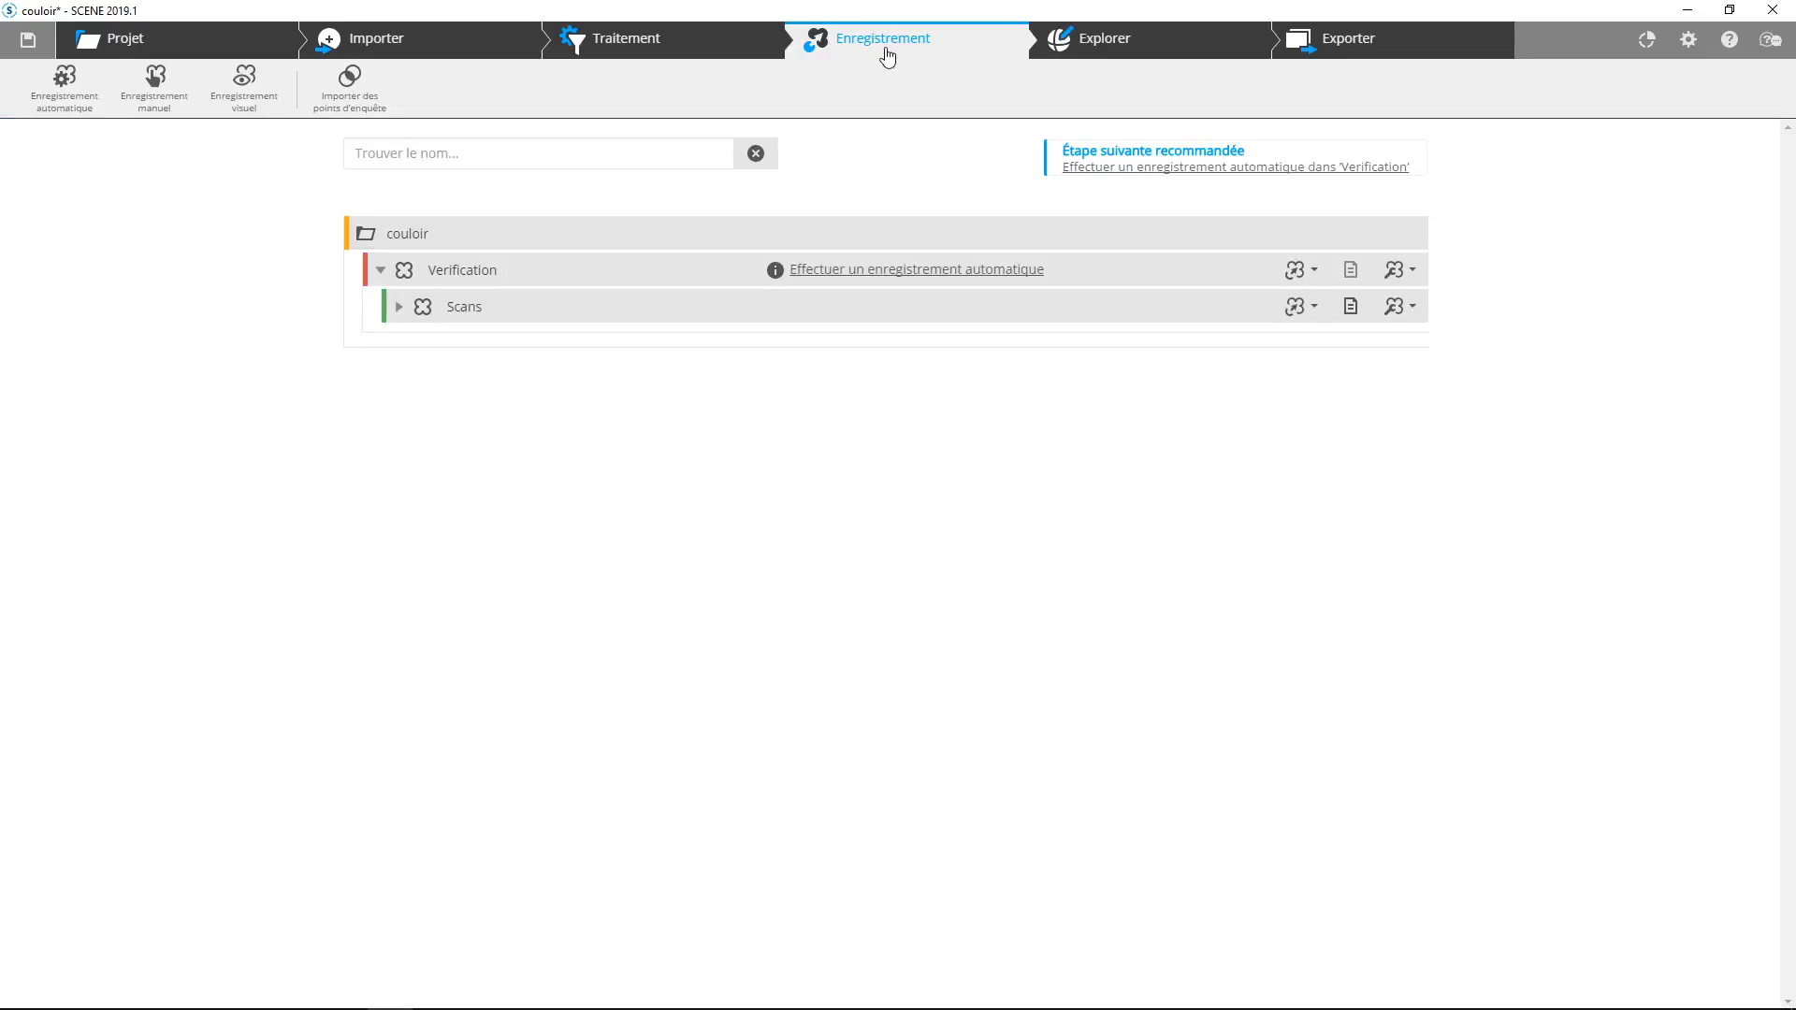
{"action": "left_click", "coordinate": [828, 274]}
{"action": "left_click", "coordinate": [964, 358]}
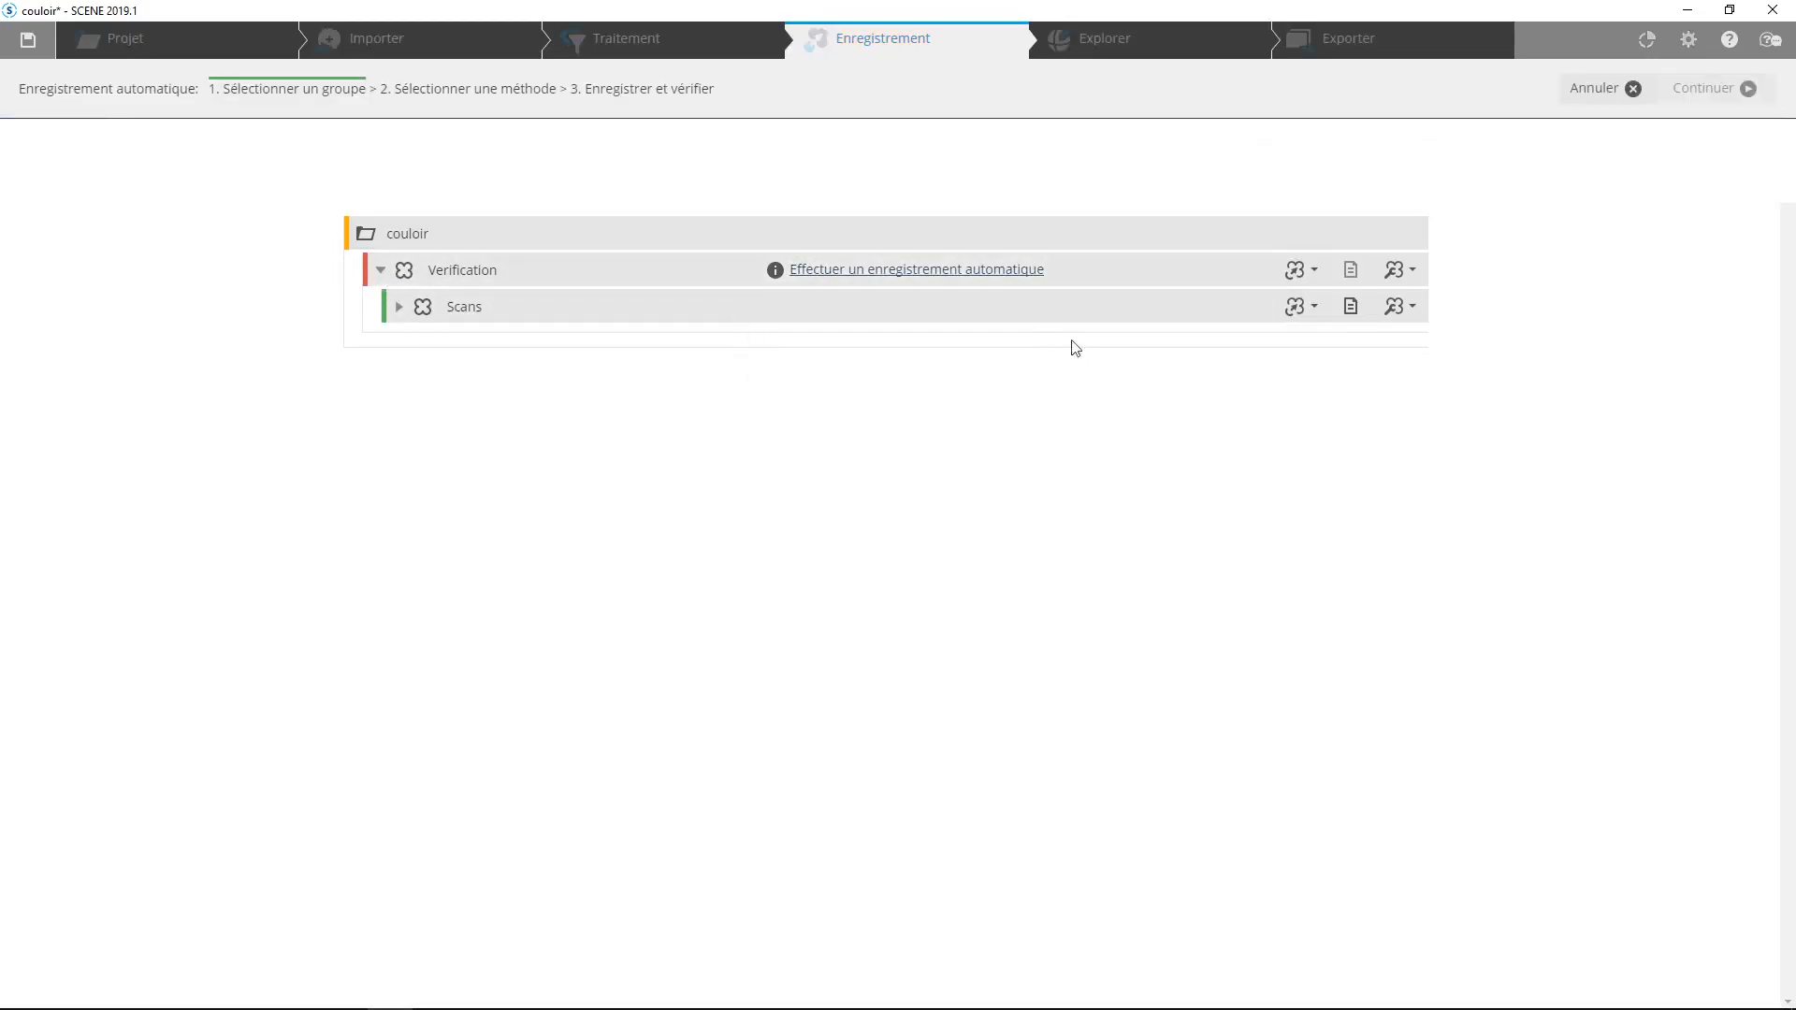
{"action": "left_click", "coordinate": [214, 302]}
{"action": "left_click", "coordinate": [205, 321]}
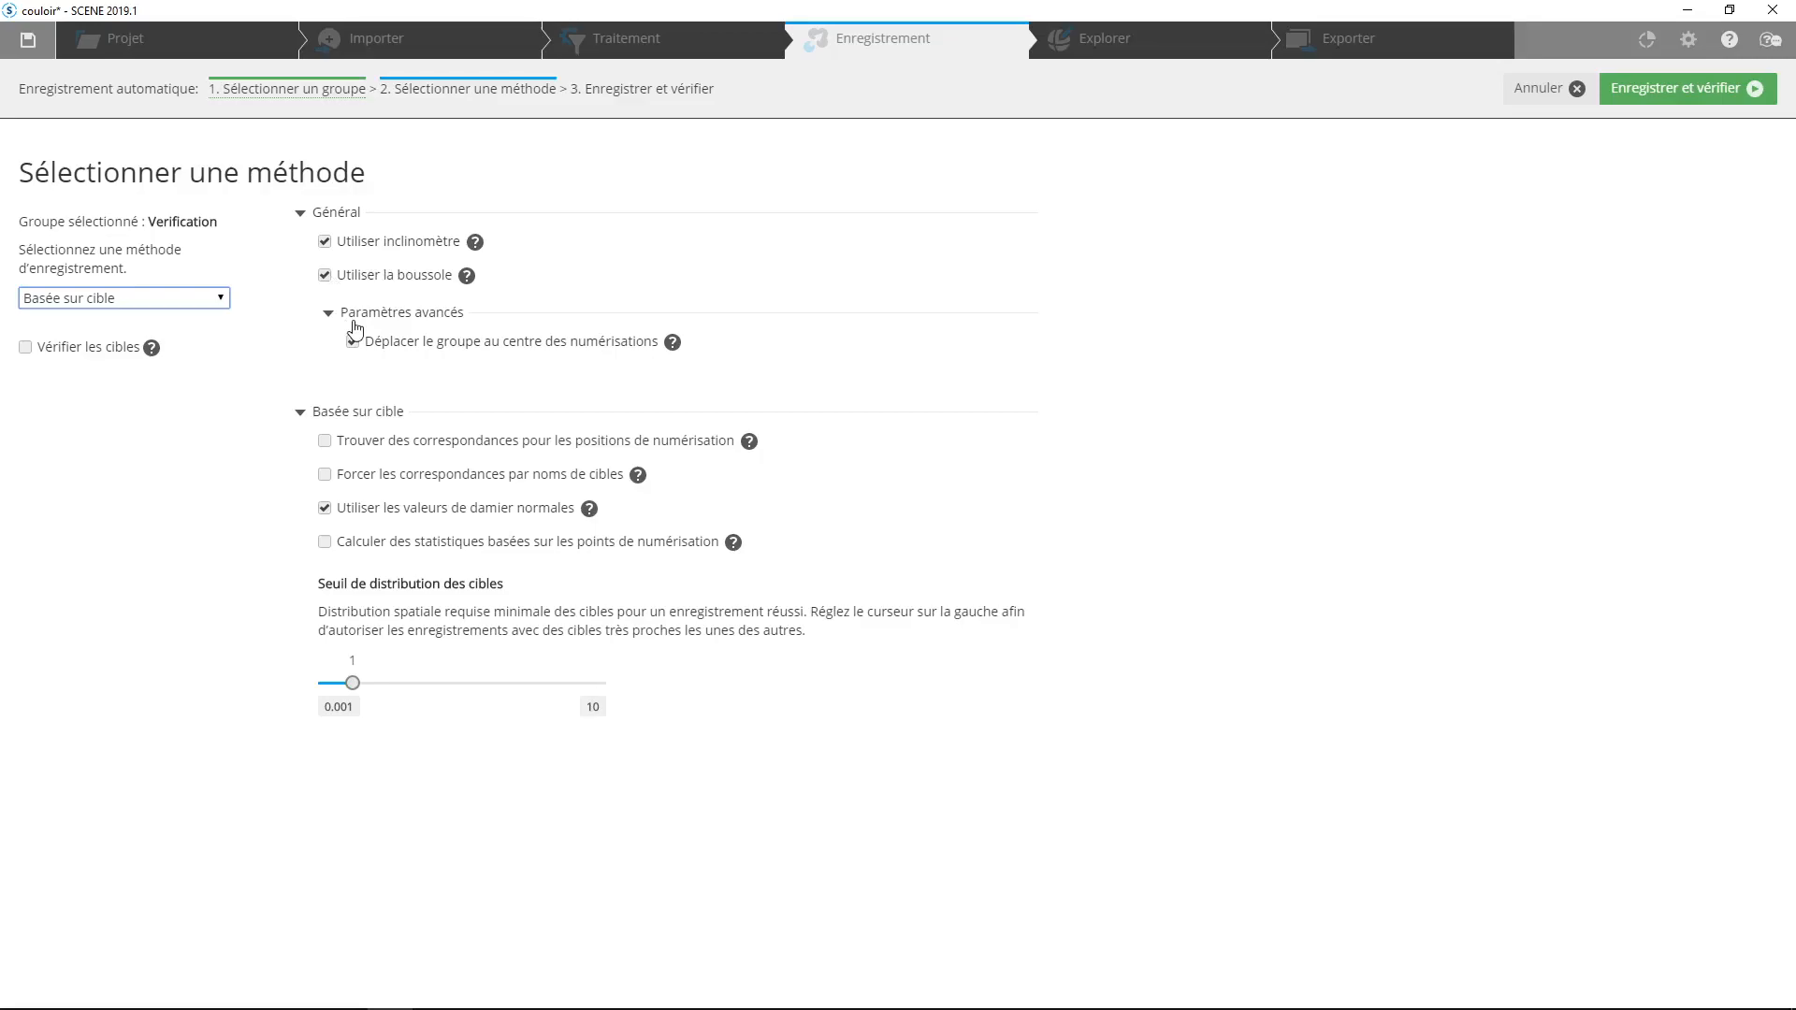
- Disable the inclinometer and compass, force correspondences by target names, keep normal checkerboard values enabled, and run the registration
{"action": "left_click", "coordinate": [326, 244]}
{"action": "left_click", "coordinate": [324, 277]}
{"action": "left_click", "coordinate": [324, 508]}
{"action": "left_click", "coordinate": [324, 508]}
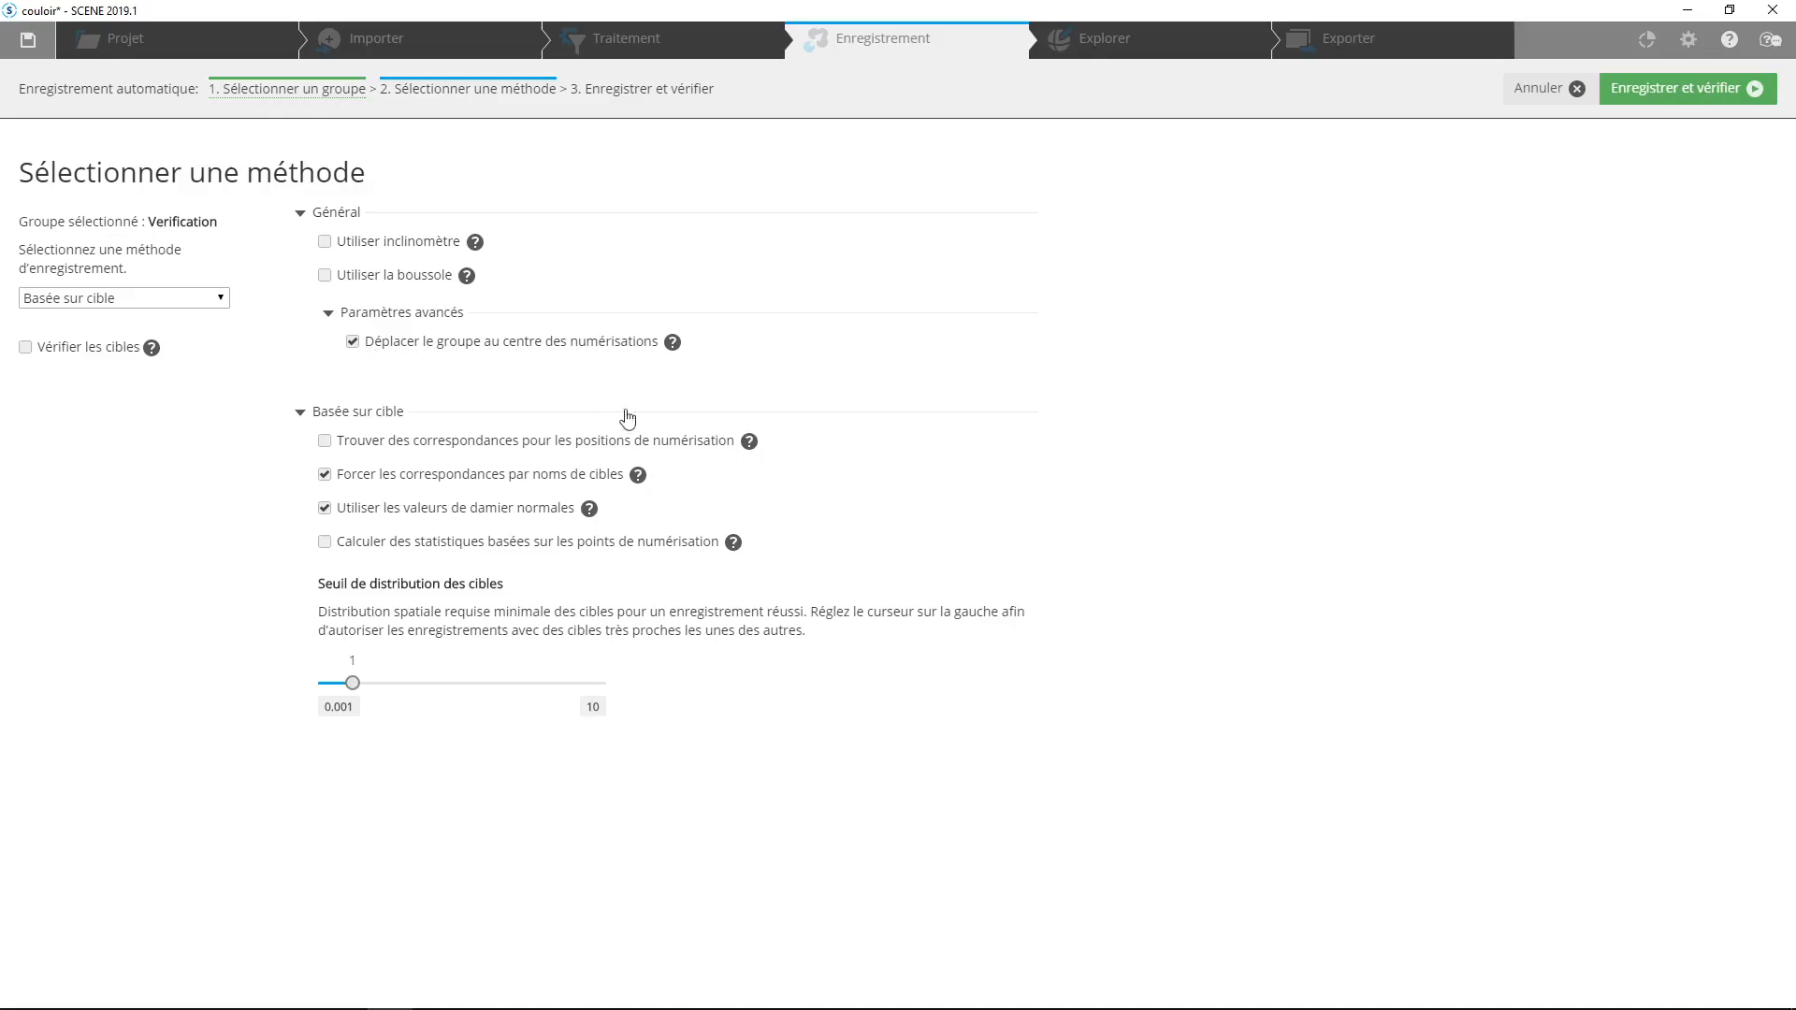
{"action": "left_click", "coordinate": [1701, 89]}
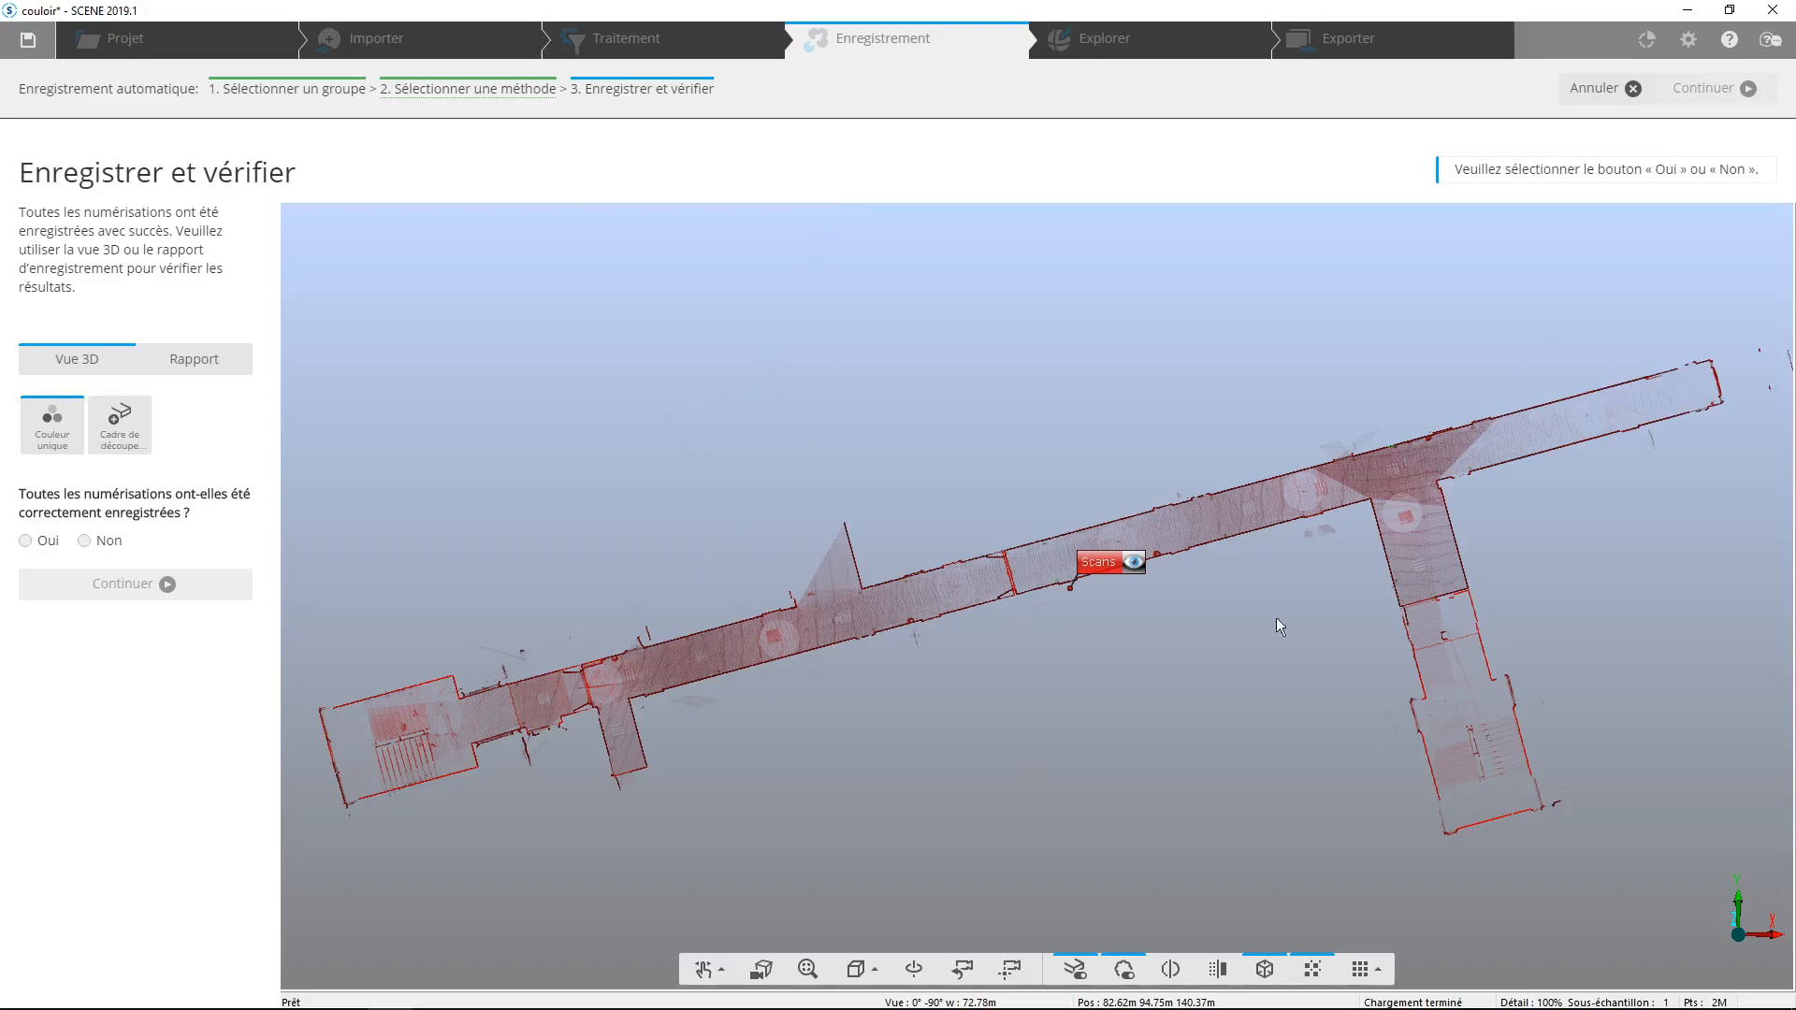
- Review the errors of targets C1, C2 and C3 in the registration report, and accept all scans as correctly registered
{"action": "left_click", "coordinate": [185, 361]}
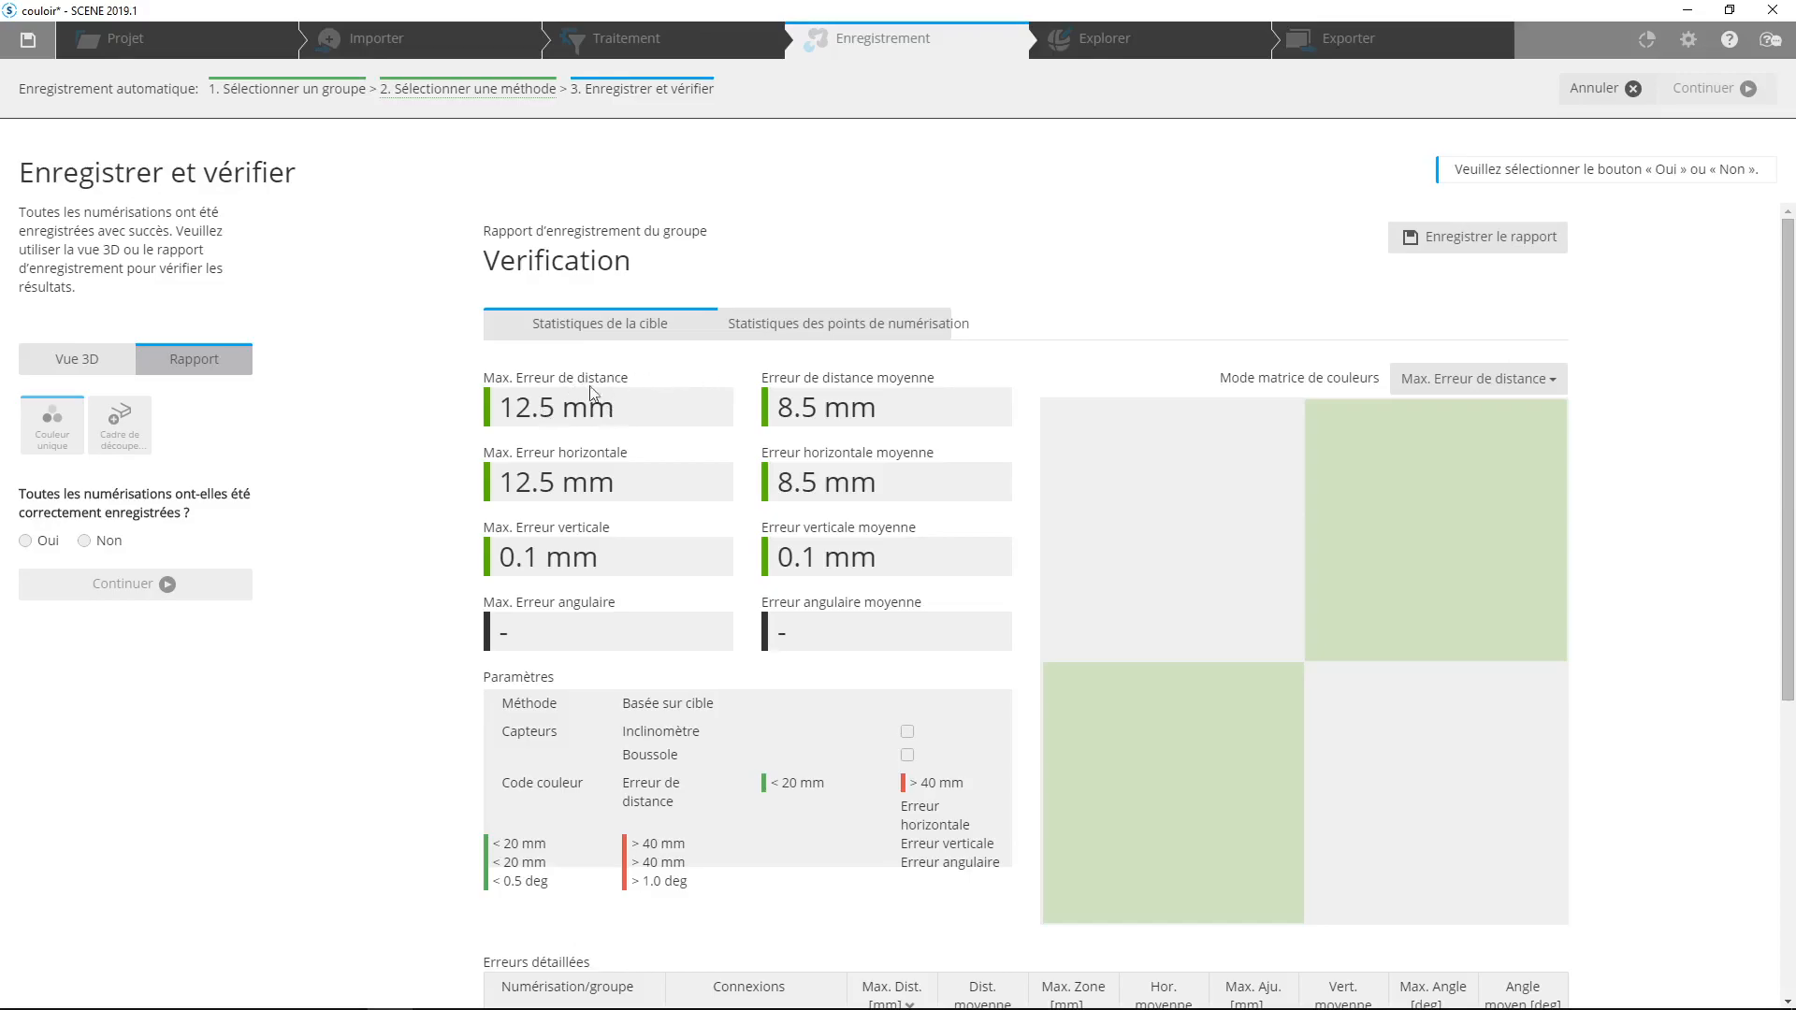
{"action": "scroll", "coordinate": [789, 443], "scroll_direction": "down", "scroll_amount": 5}
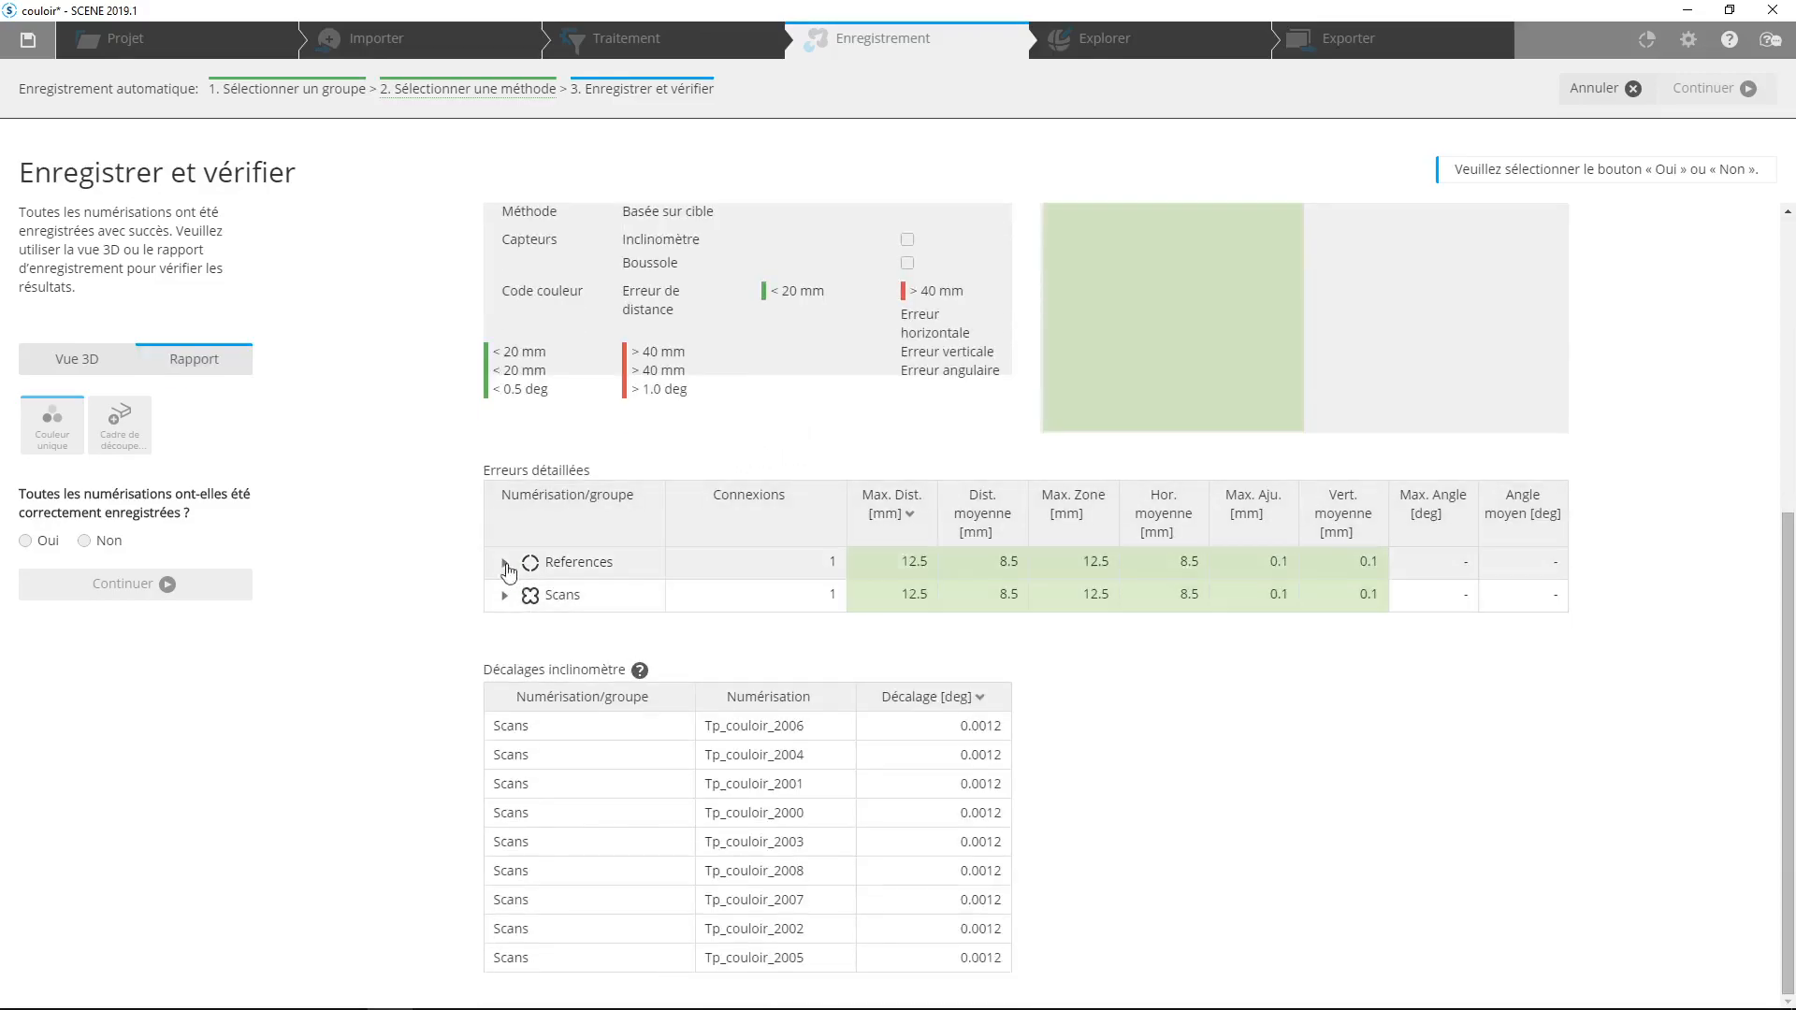
{"action": "left_click", "coordinate": [505, 562]}
{"action": "left_click", "coordinate": [684, 671]}
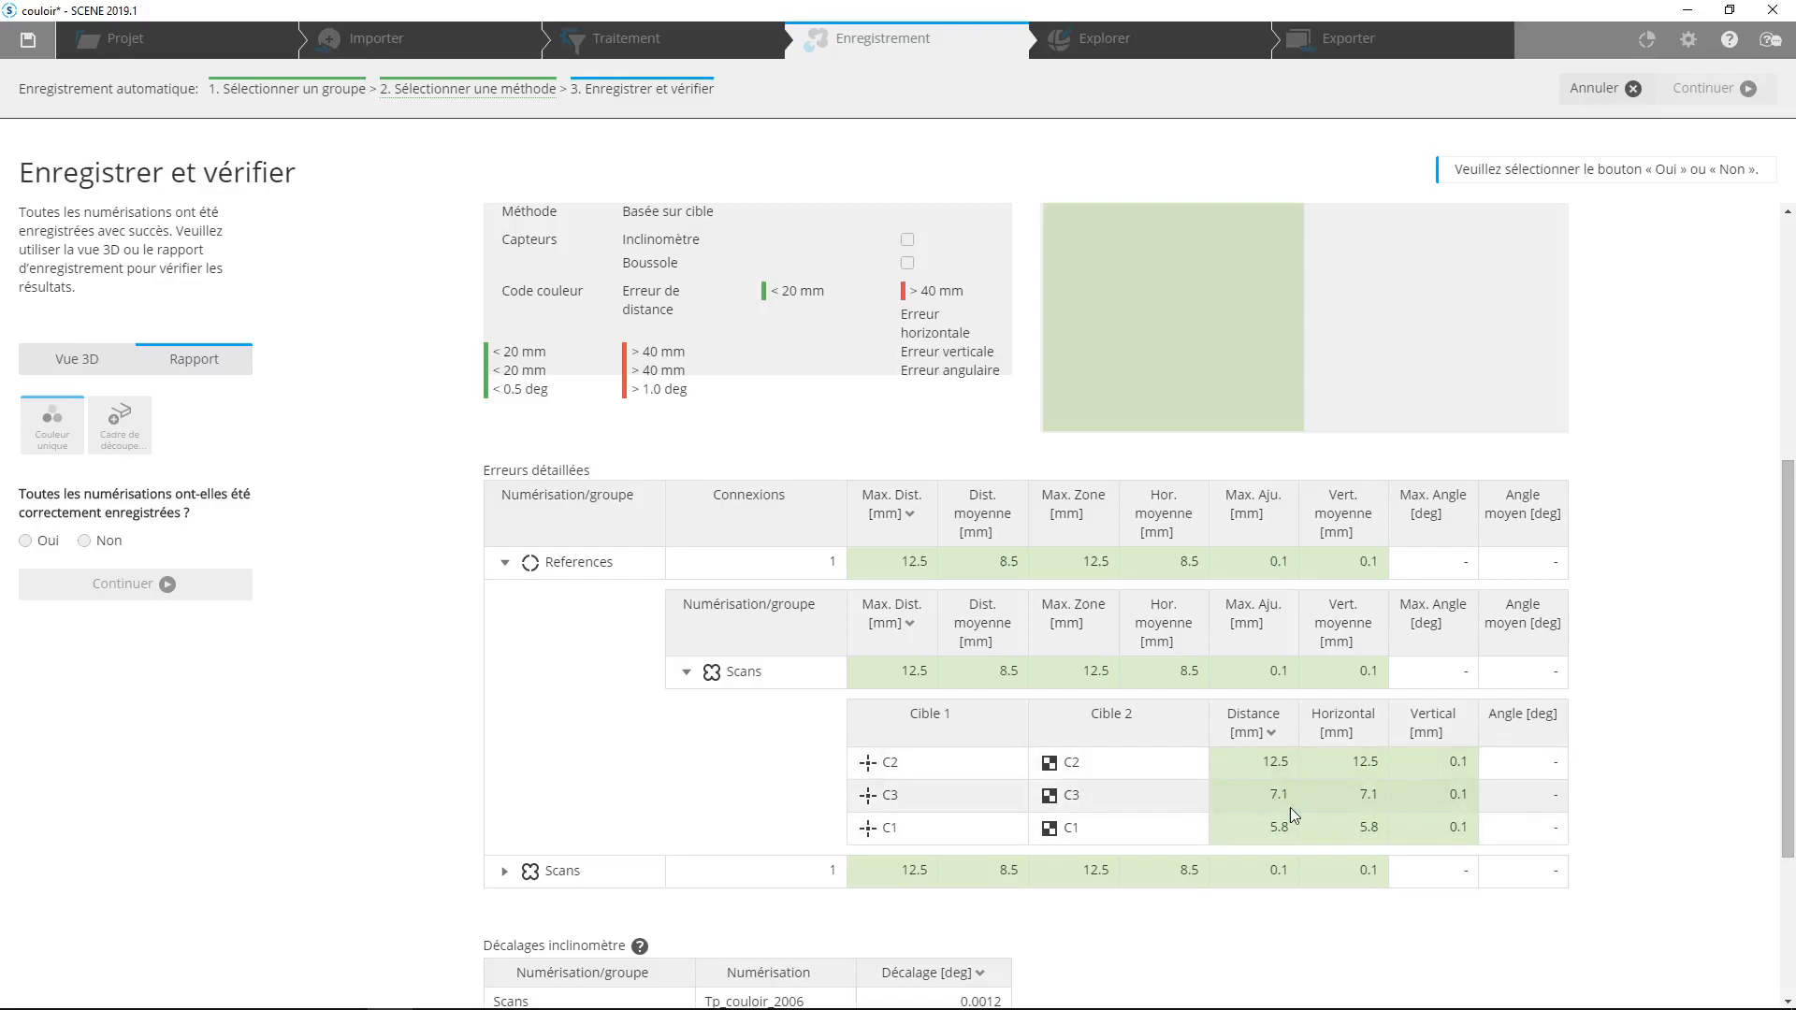
{"action": "scroll", "coordinate": [705, 811], "scroll_direction": "up", "scroll_amount": 5}
{"action": "scroll", "coordinate": [709, 815], "scroll_direction": "down", "scroll_amount": 5}
{"action": "scroll", "coordinate": [710, 814], "scroll_direction": "up", "scroll_amount": 5}
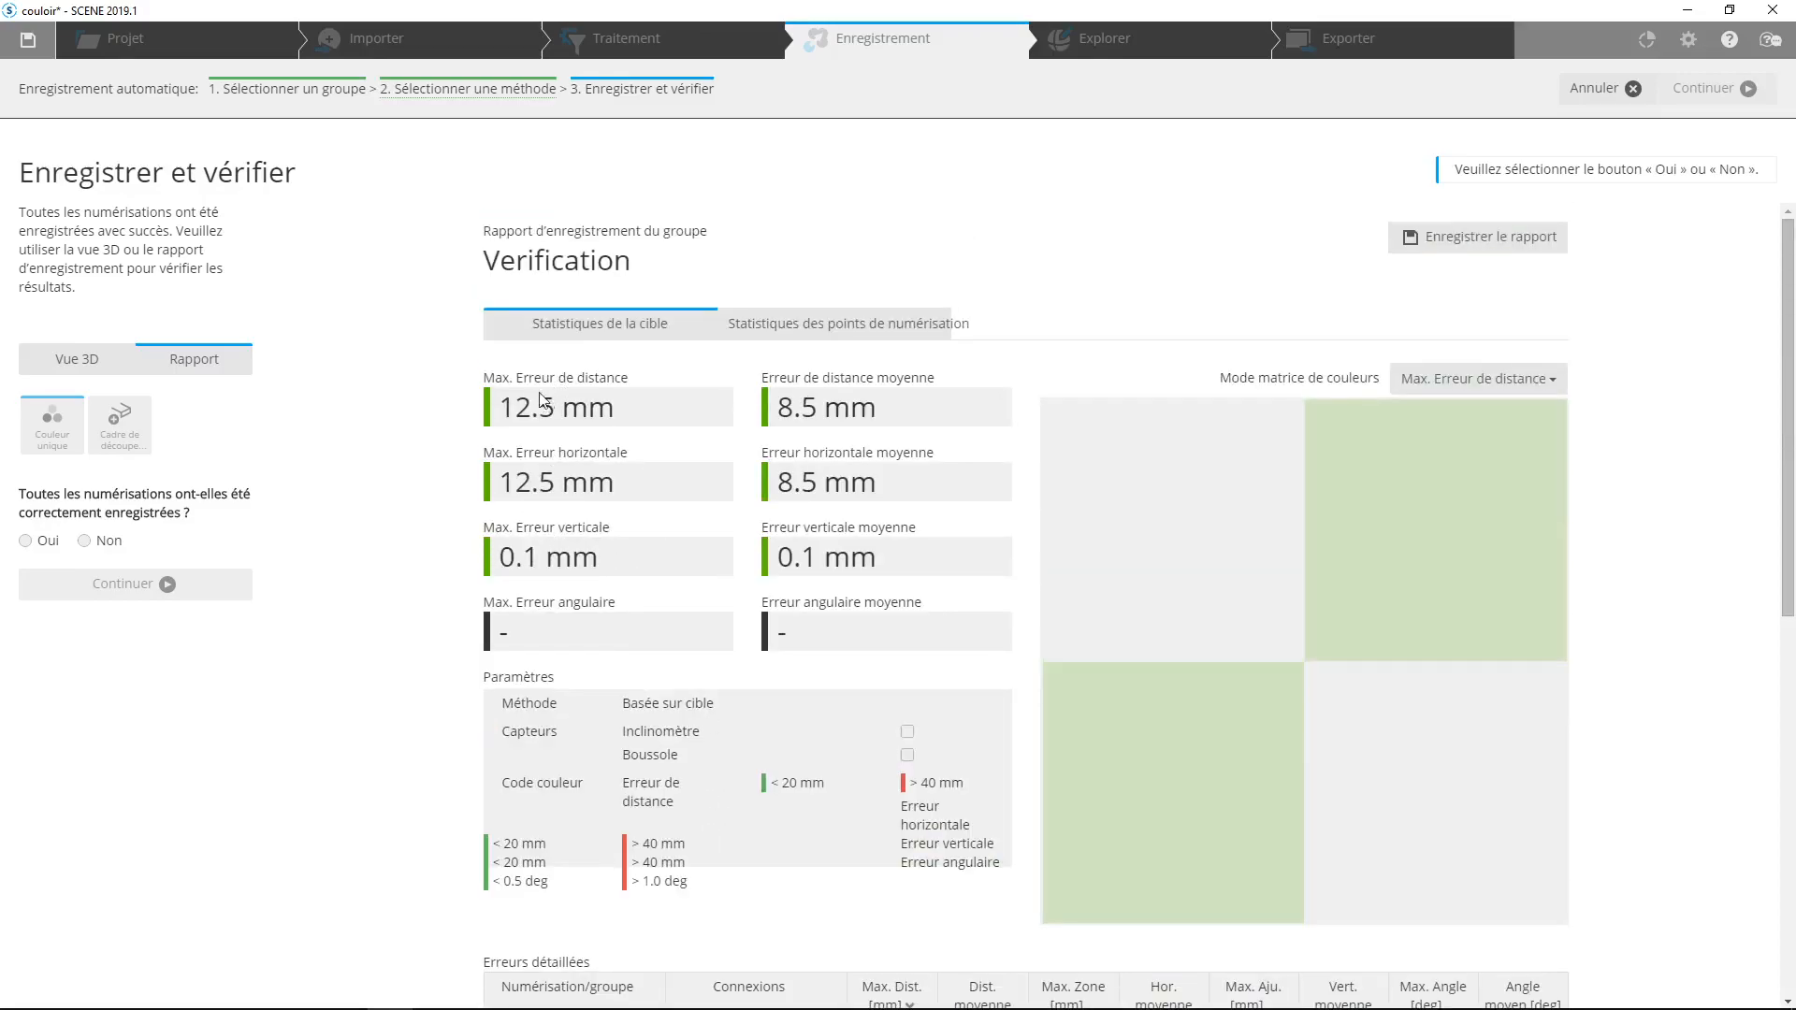
{"action": "left_click", "coordinate": [42, 544]}
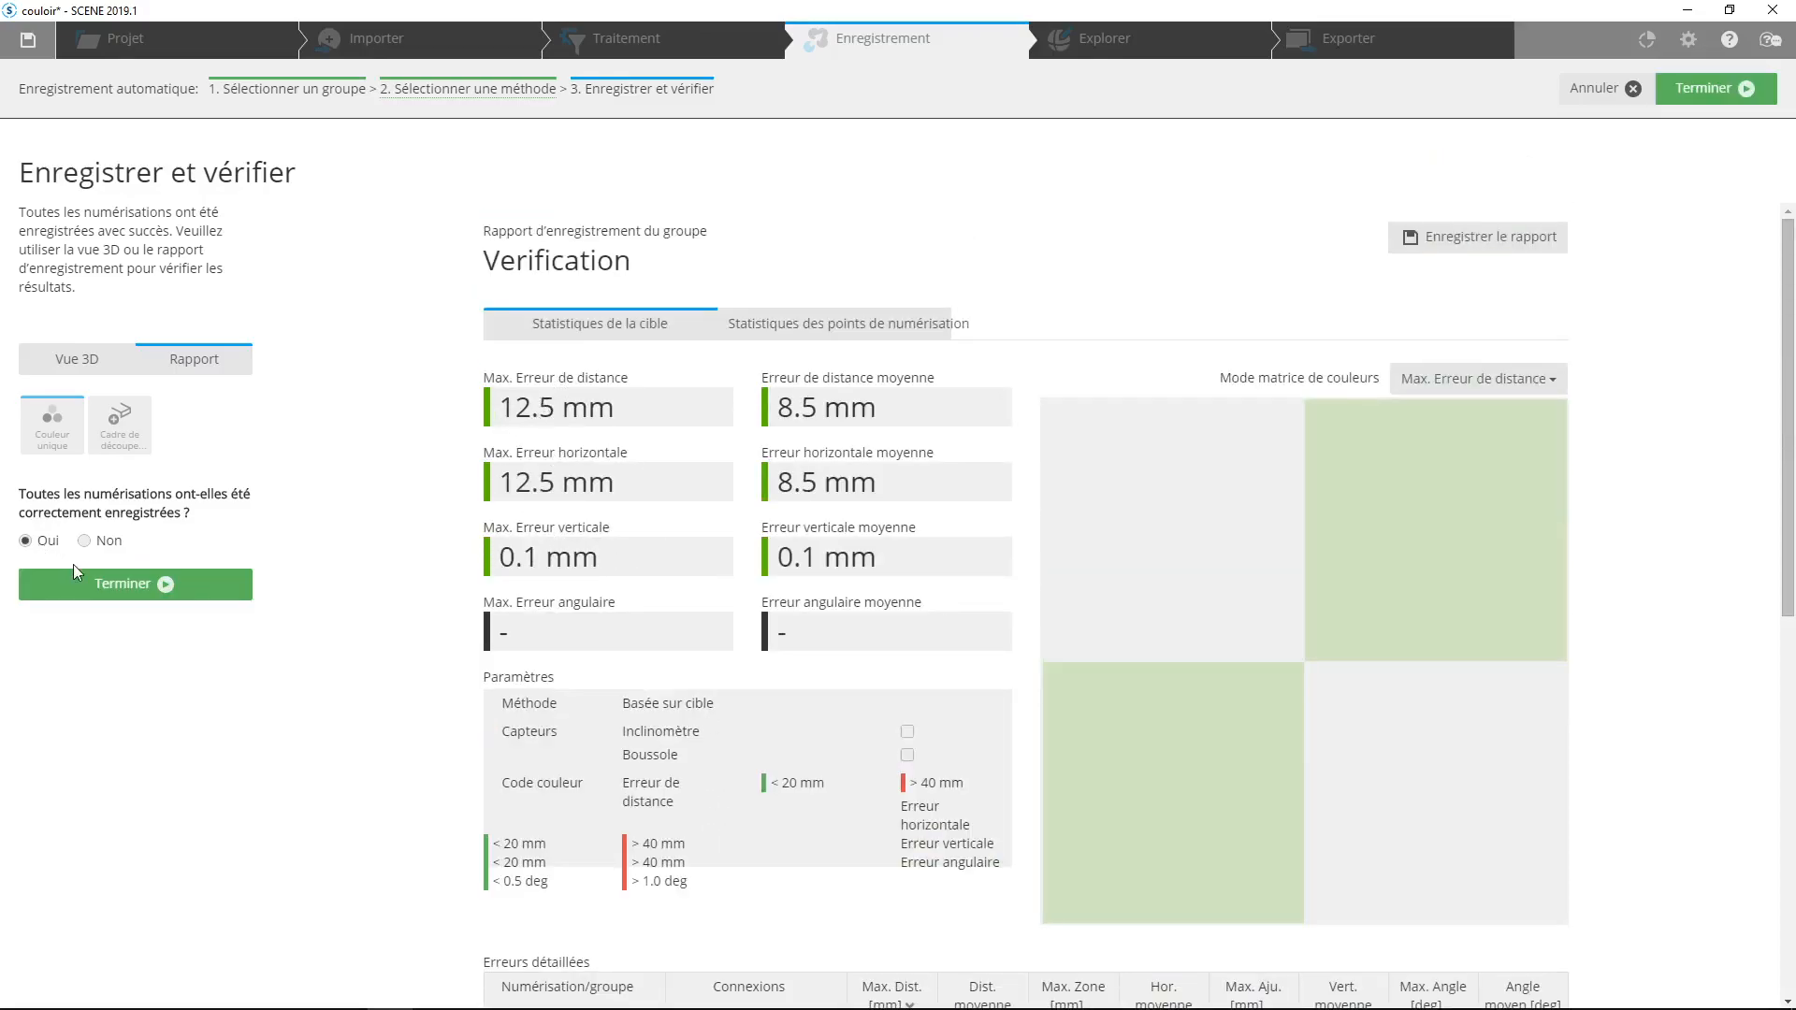
{"action": "left_click", "coordinate": [134, 586]}
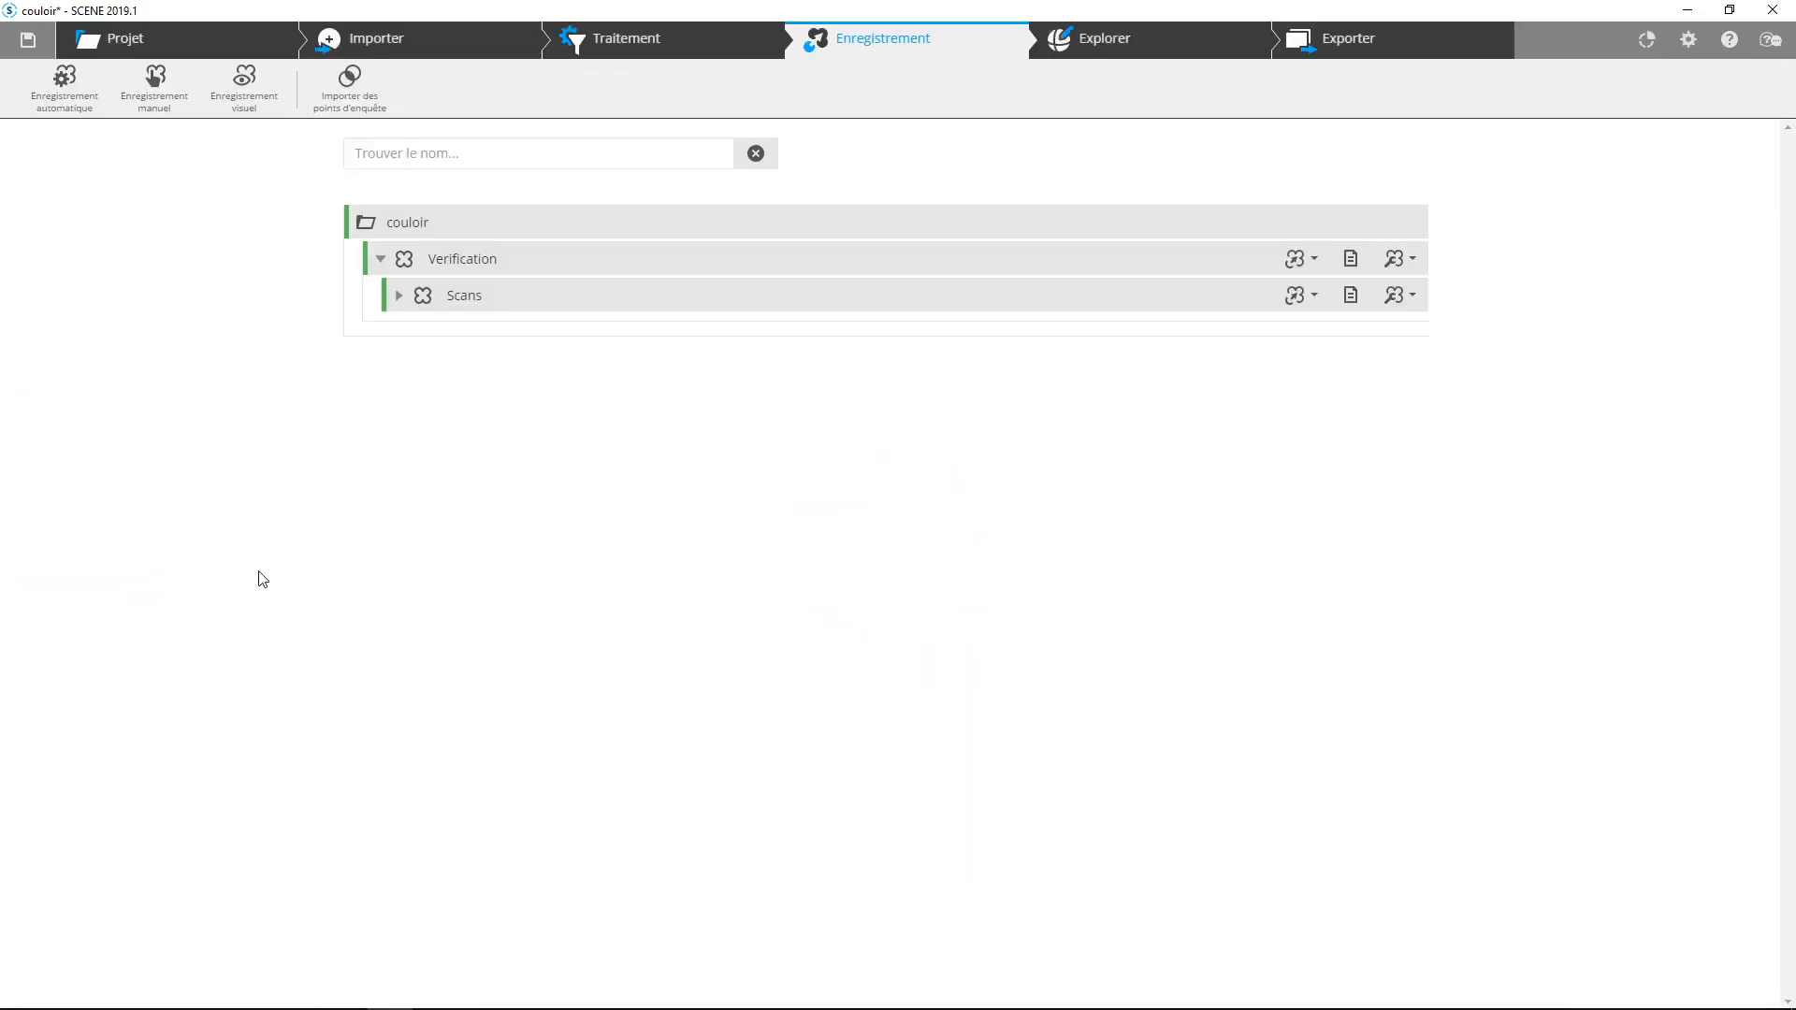
- Examine the target and scan point statistics in the Scans group's report, and the target statistics in the Verification group's report
{"action": "left_click", "coordinate": [1363, 303]}
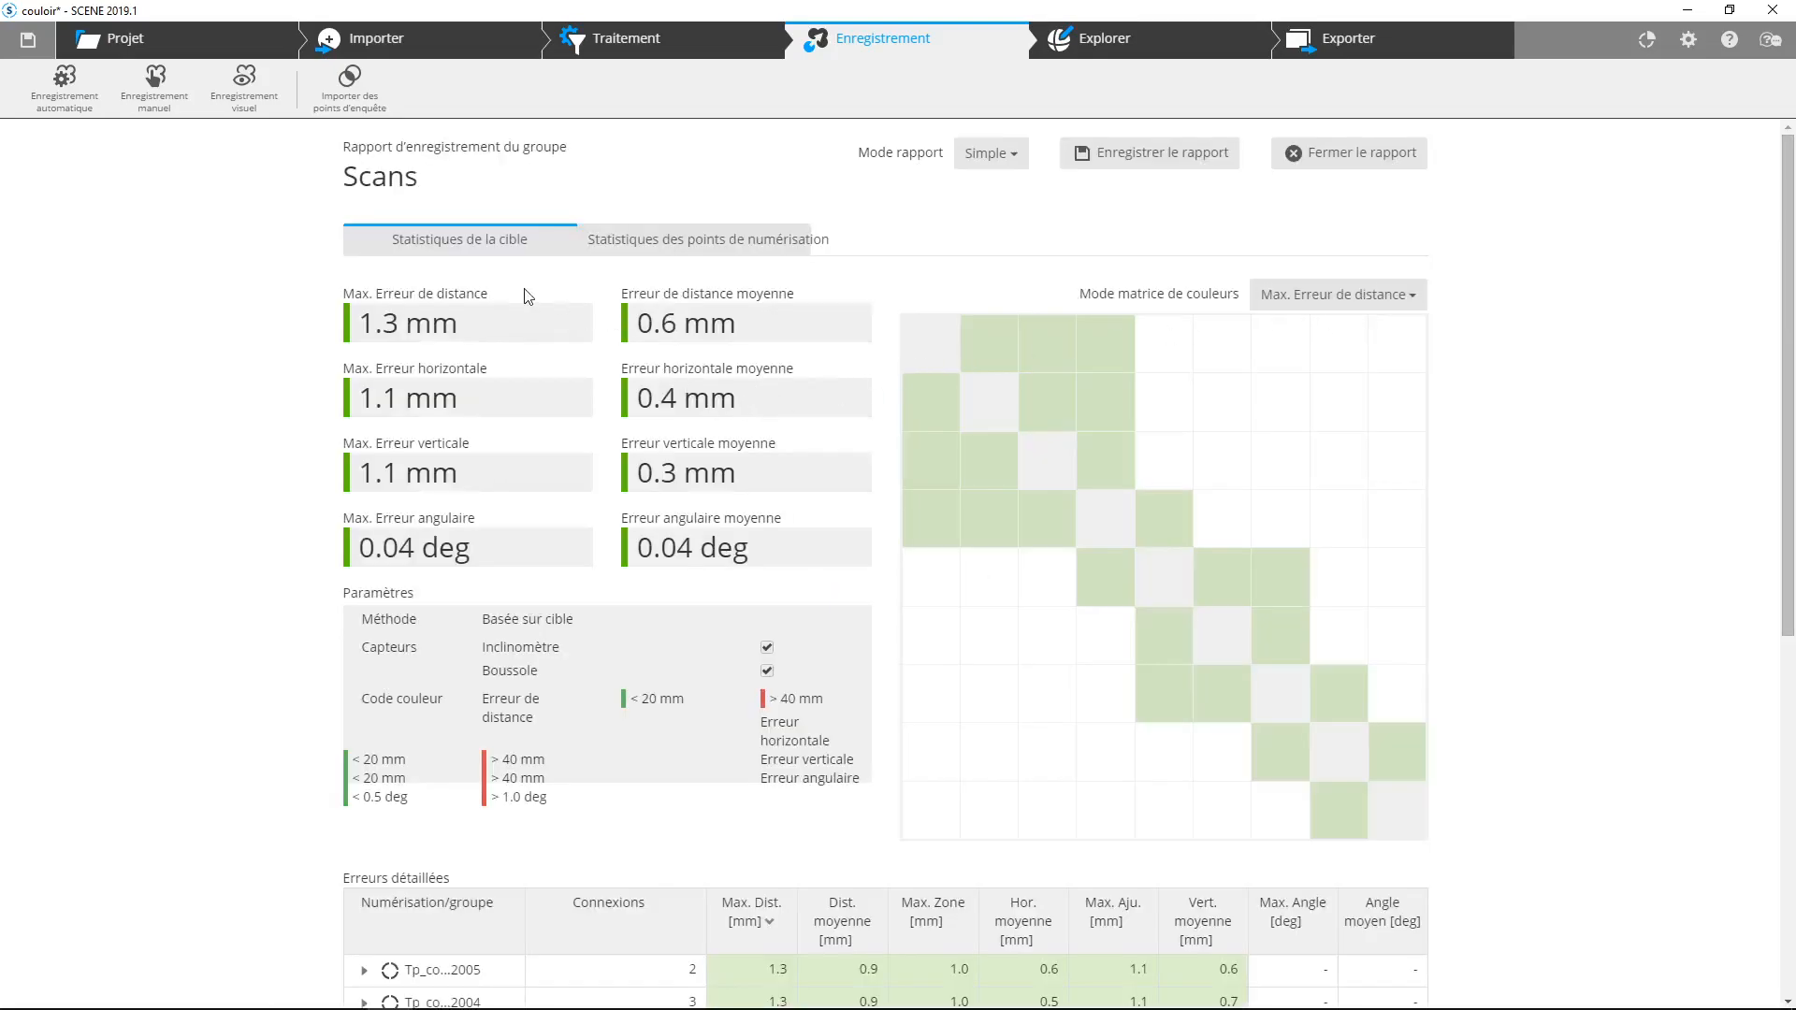
{"action": "left_click", "coordinate": [707, 241]}
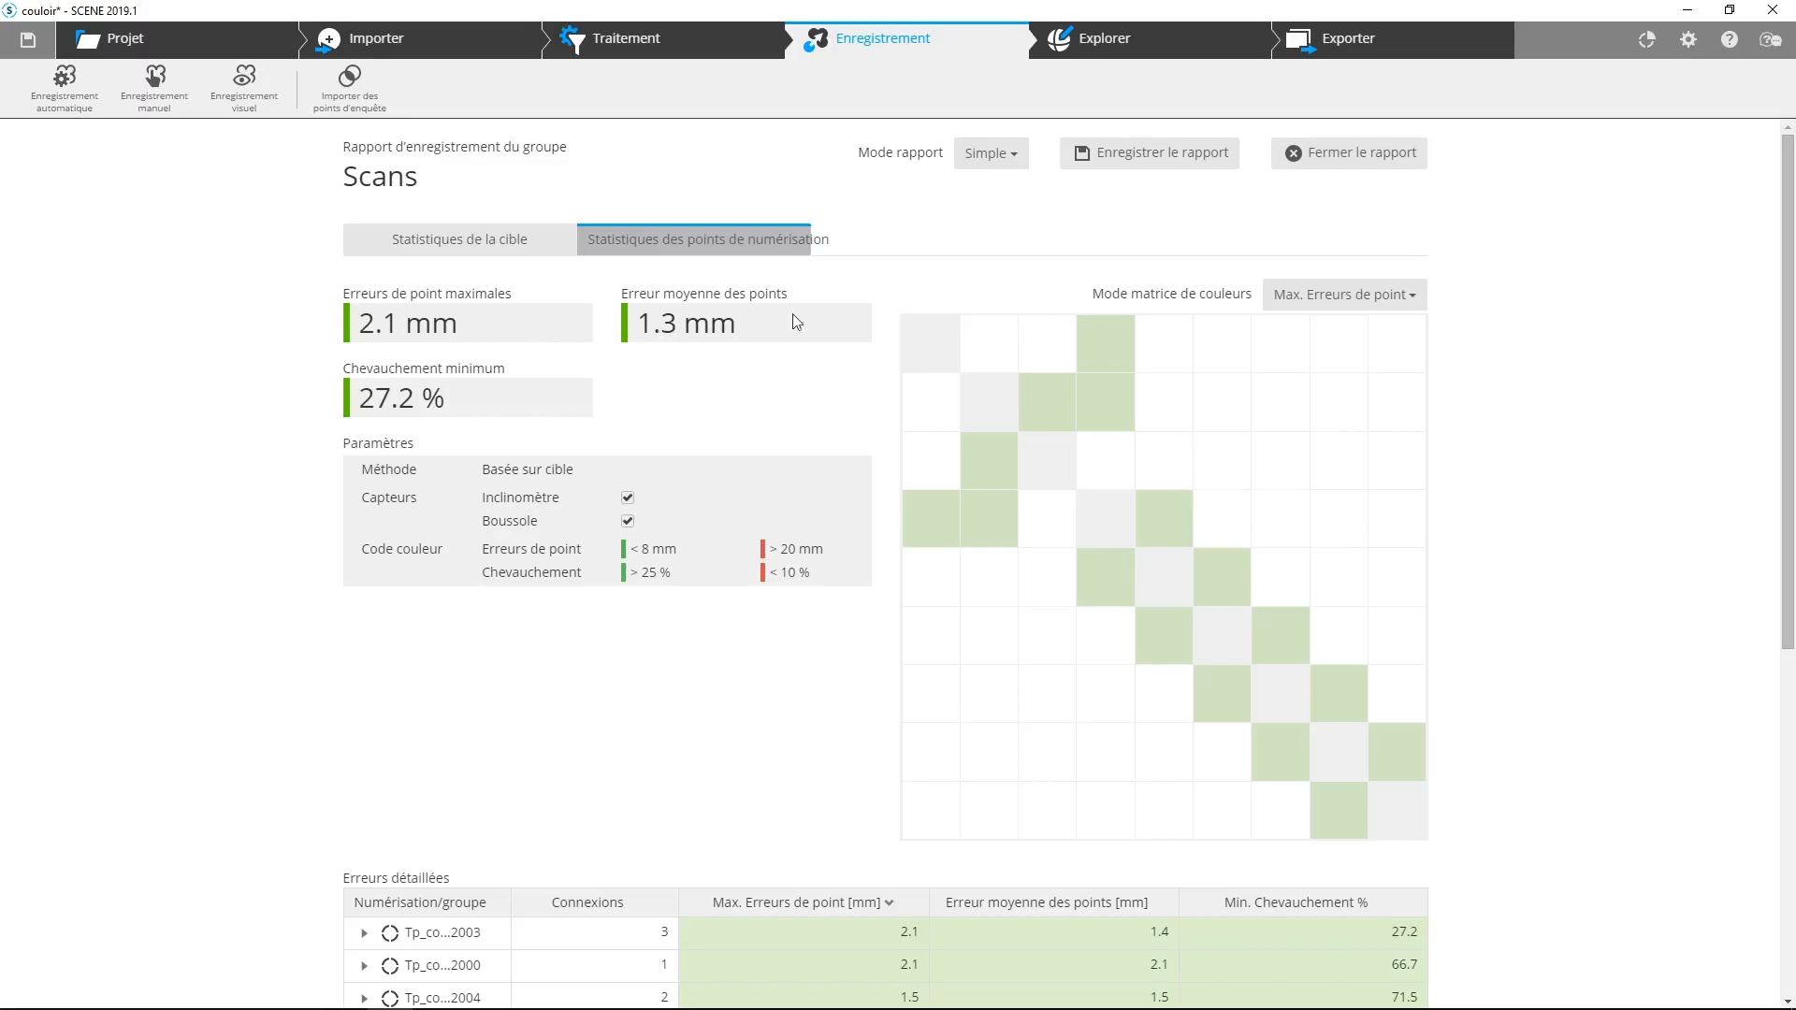
{"action": "left_click", "coordinate": [1319, 161]}
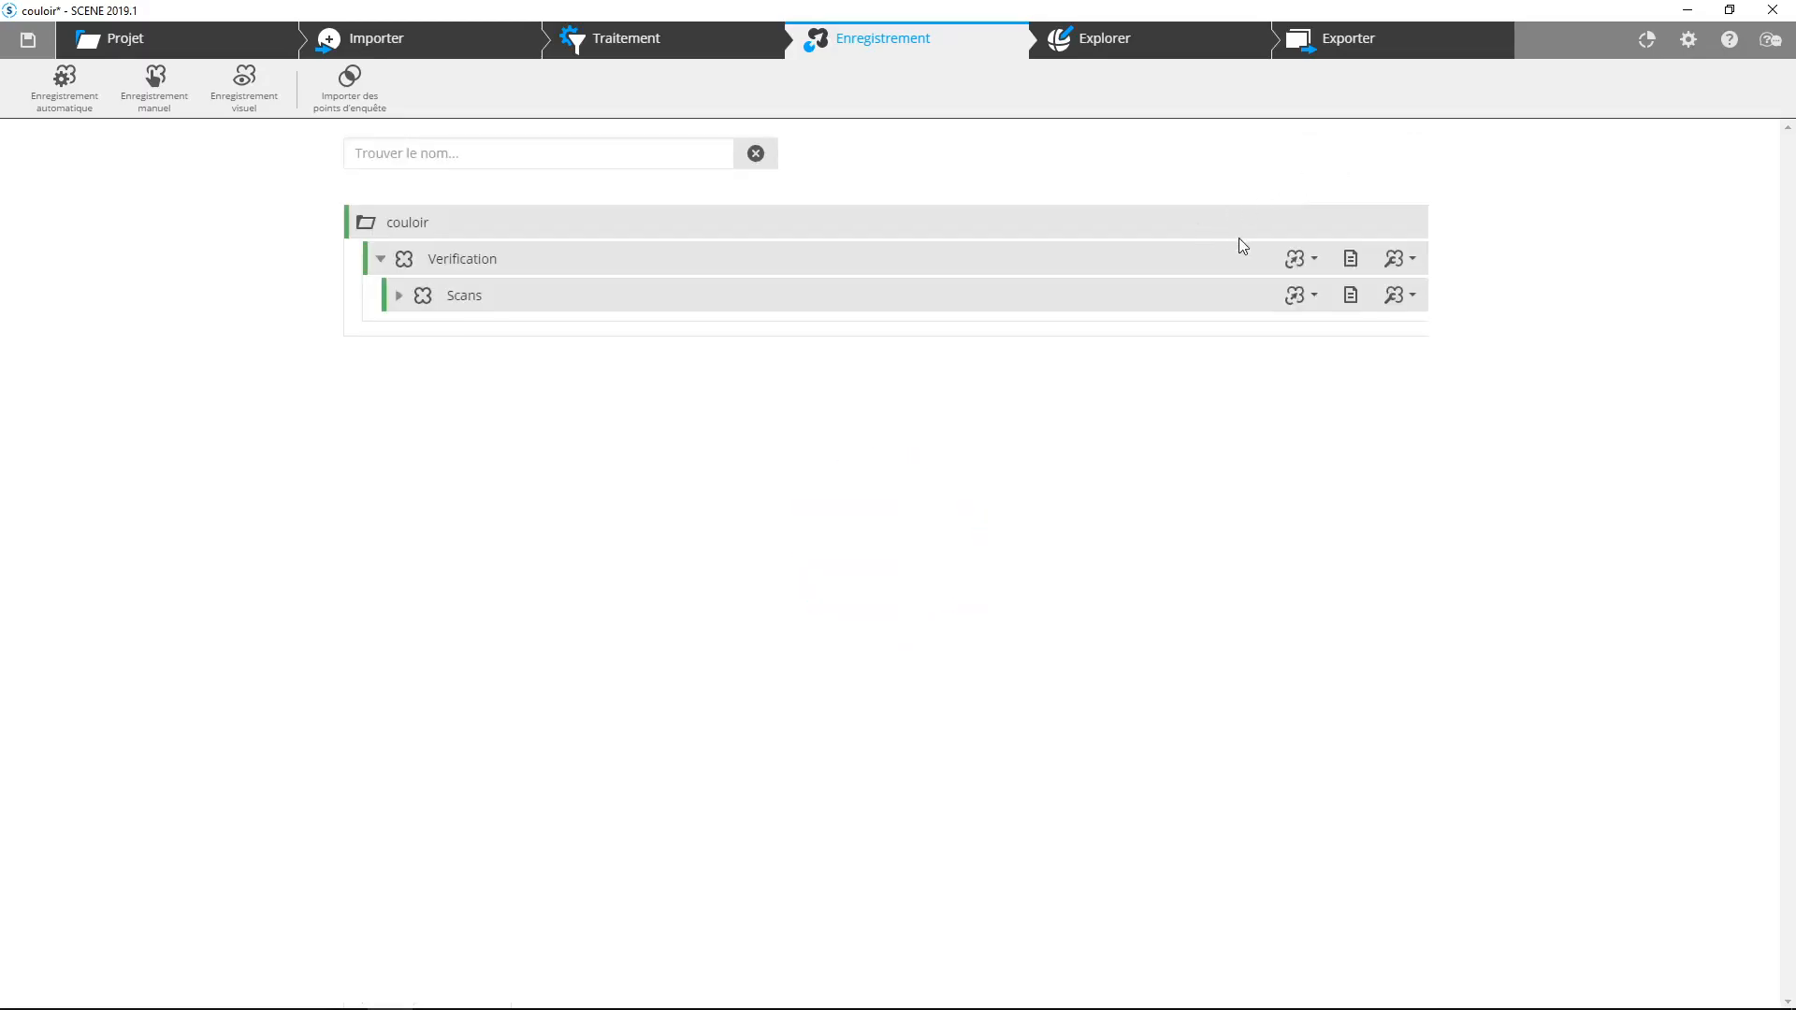
{"action": "left_click", "coordinate": [1352, 259]}
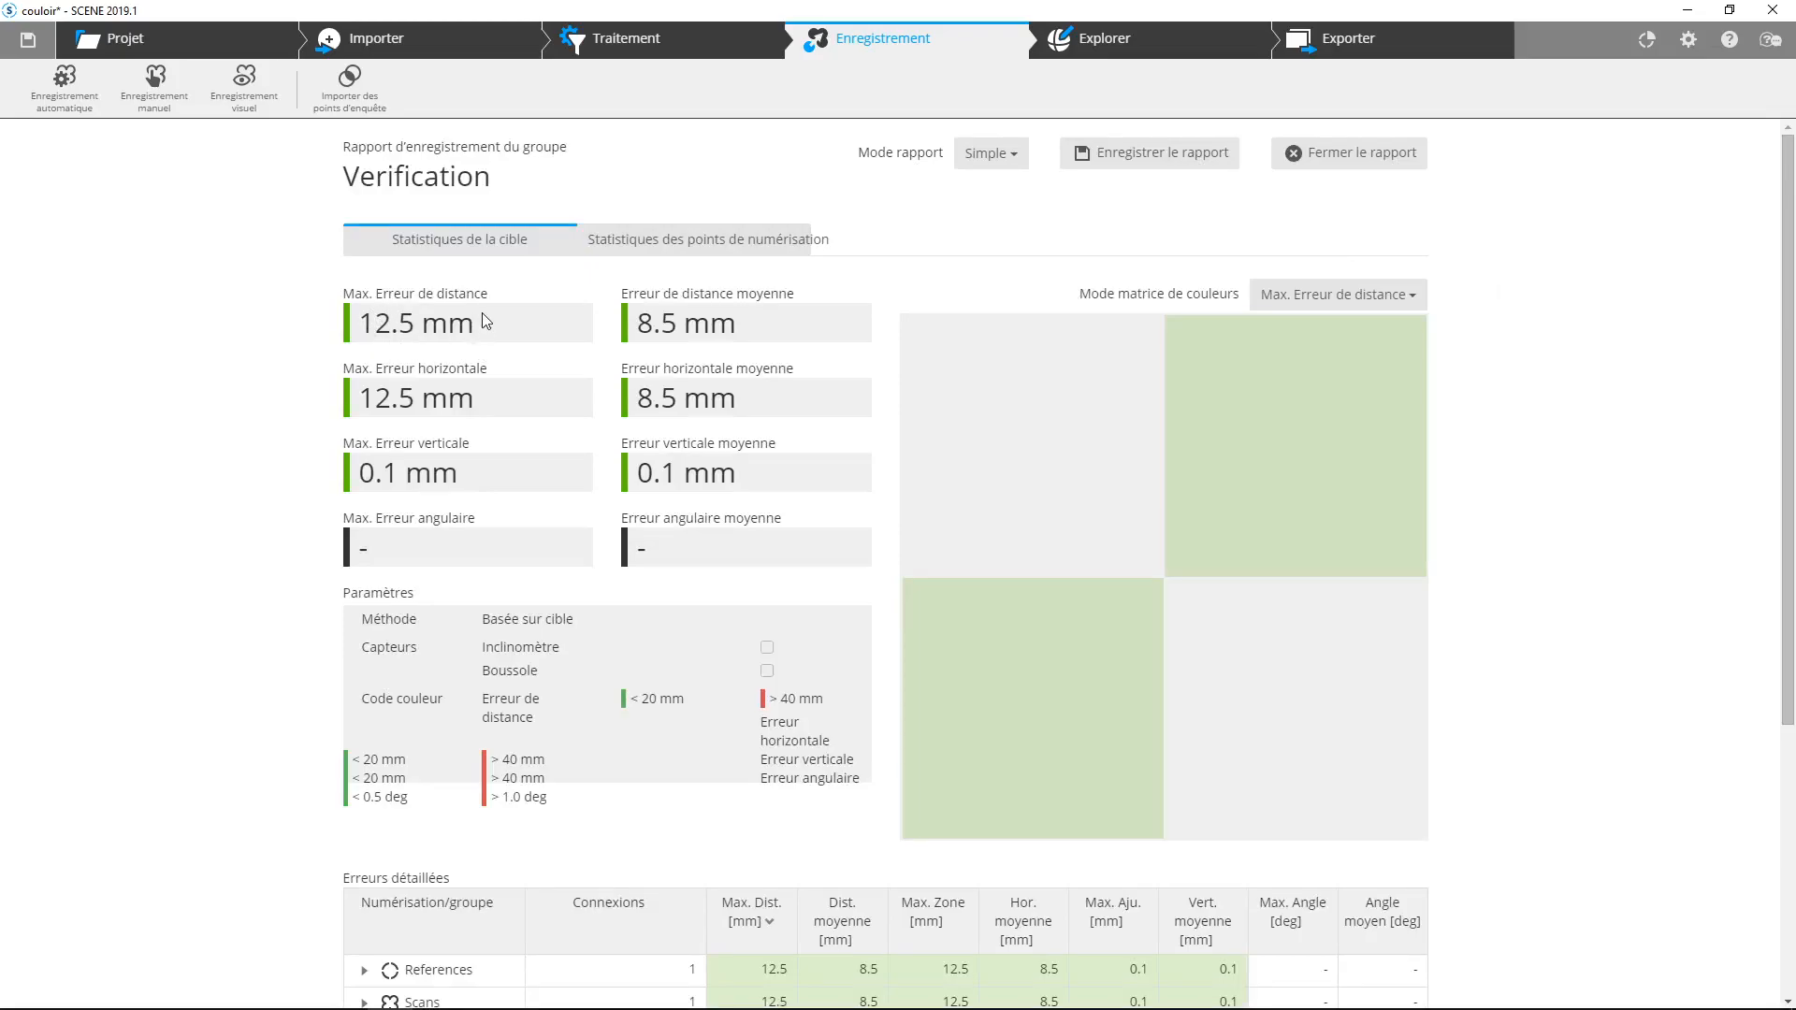
{"action": "left_click", "coordinate": [1398, 156]}
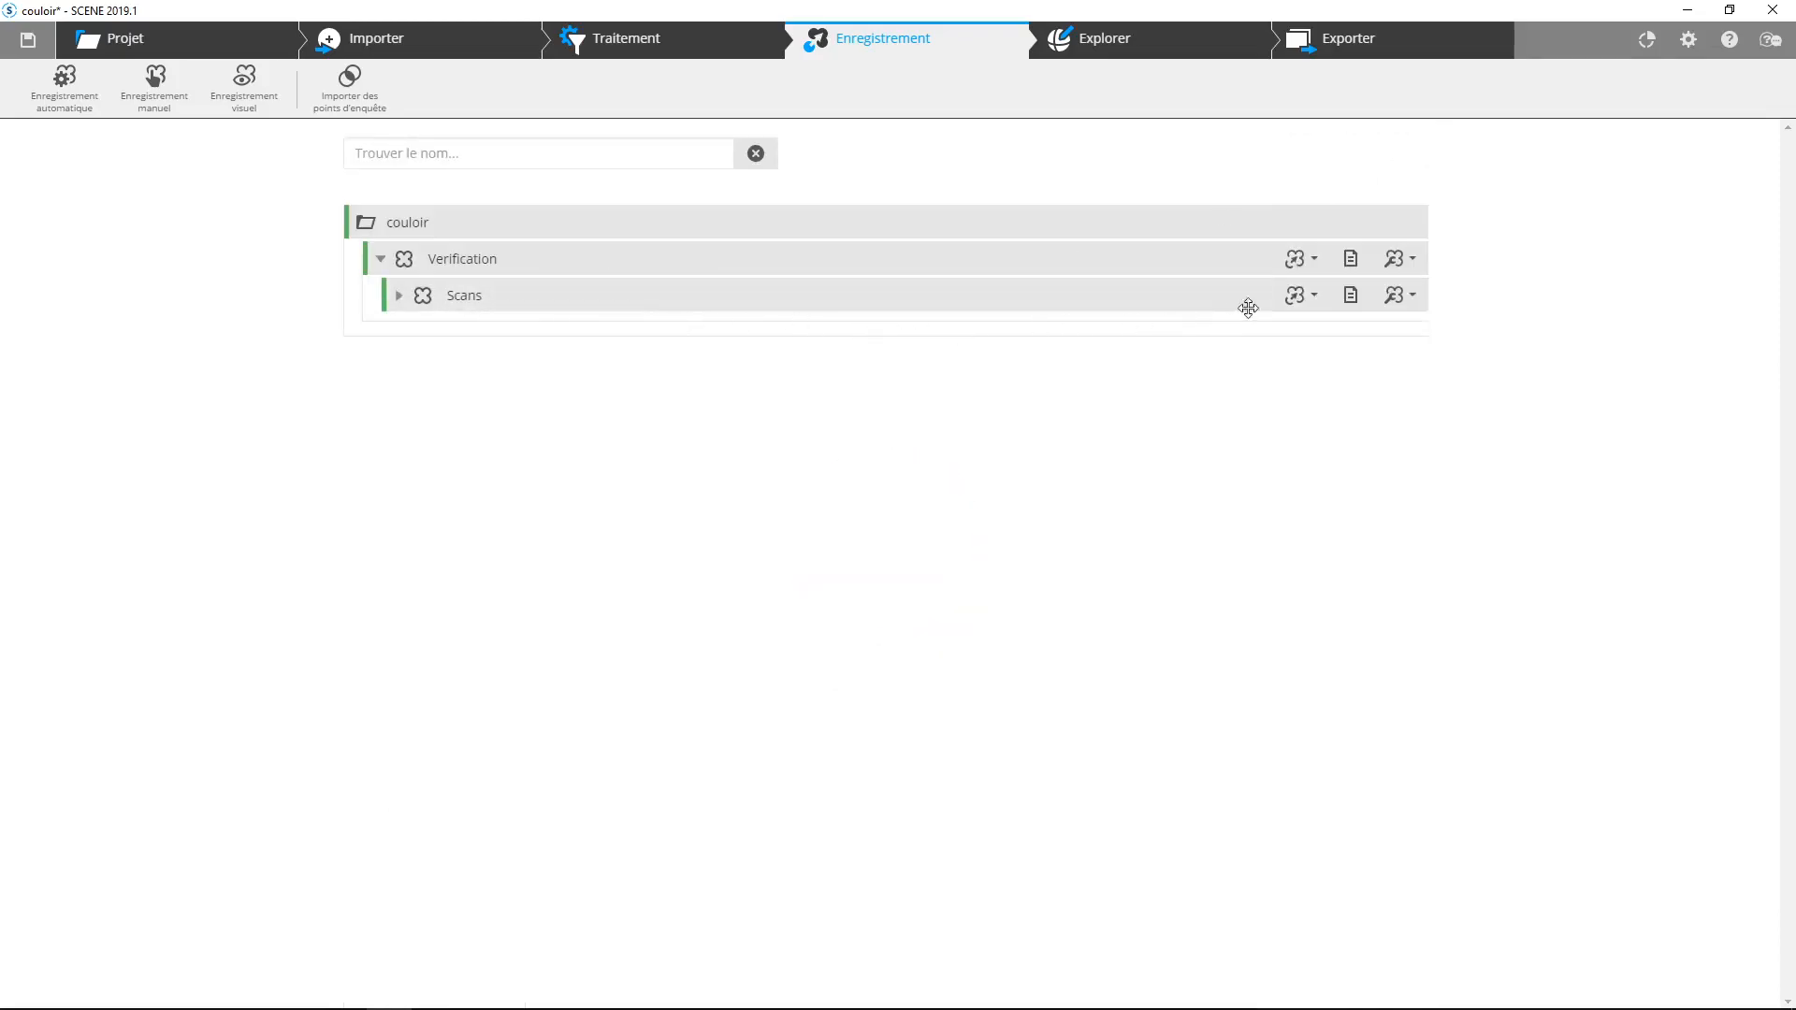
- Compare the Scans group's target and scan point errors with the target errors in the Verification group's report
{"action": "left_click", "coordinate": [1351, 294]}
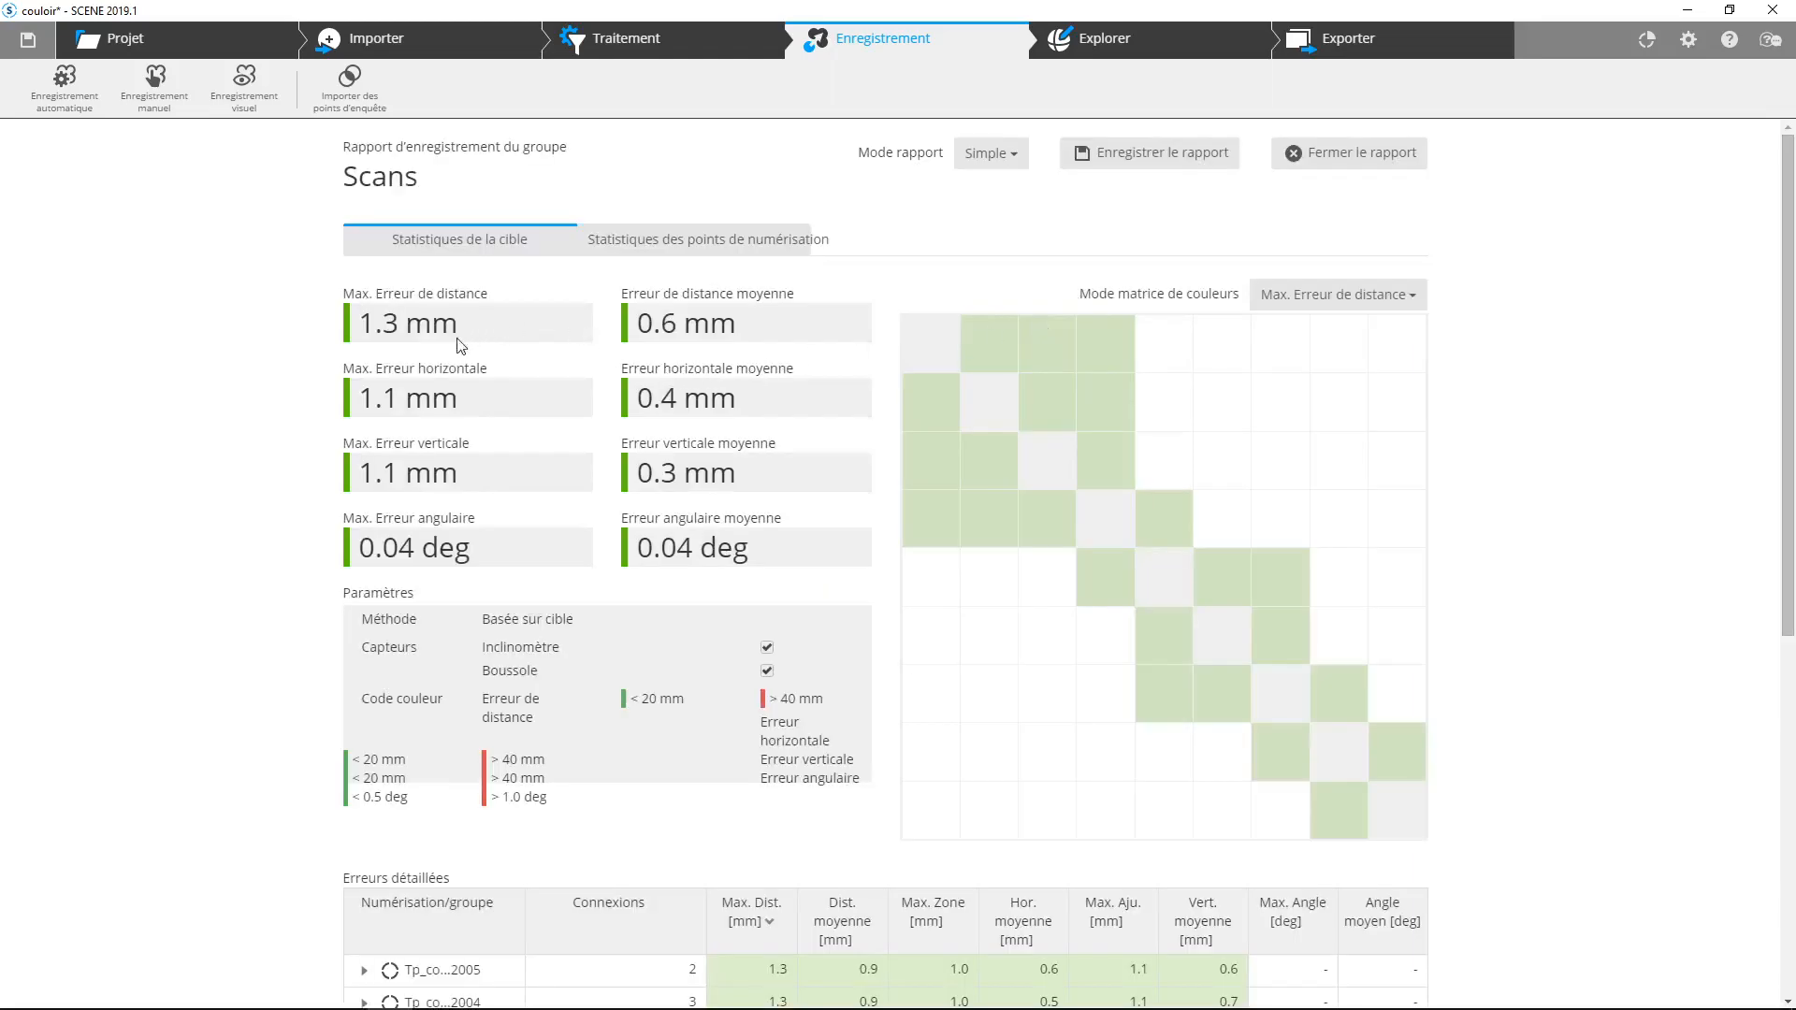
{"action": "left_click", "coordinate": [668, 251]}
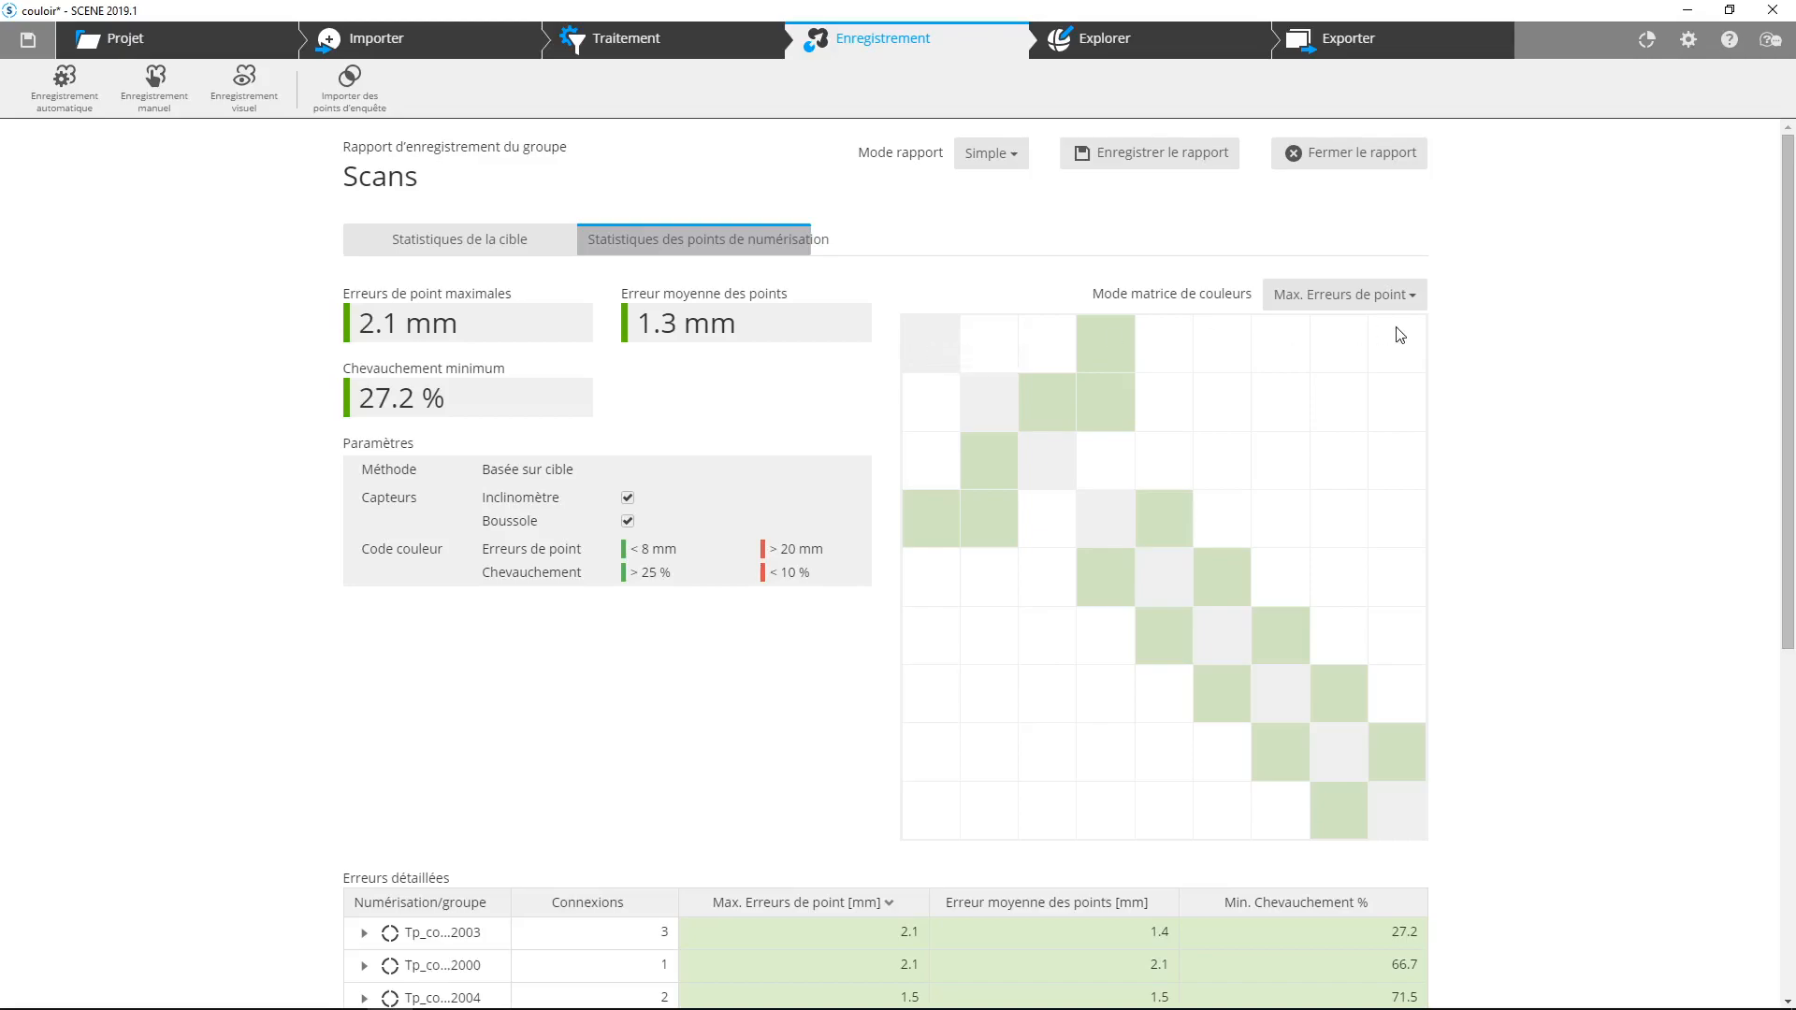
{"action": "mouse_move", "coordinate": [1401, 335]}
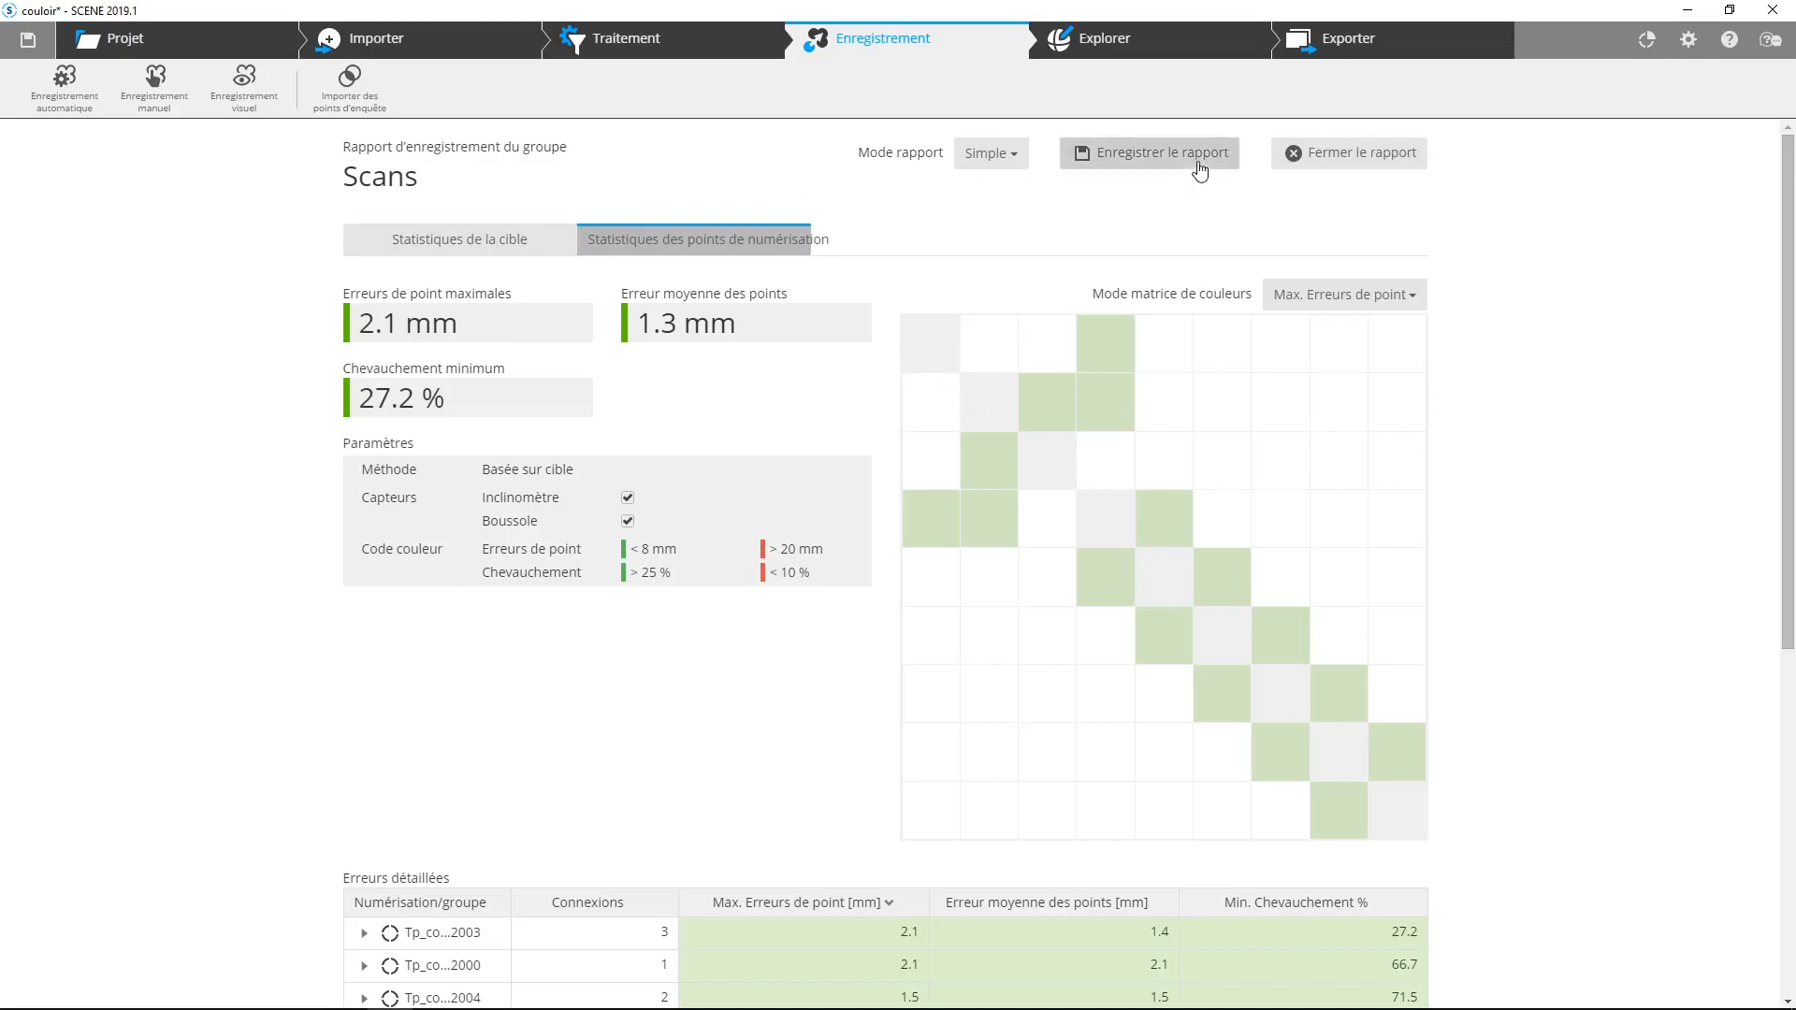
{"action": "left_click", "coordinate": [1337, 157]}
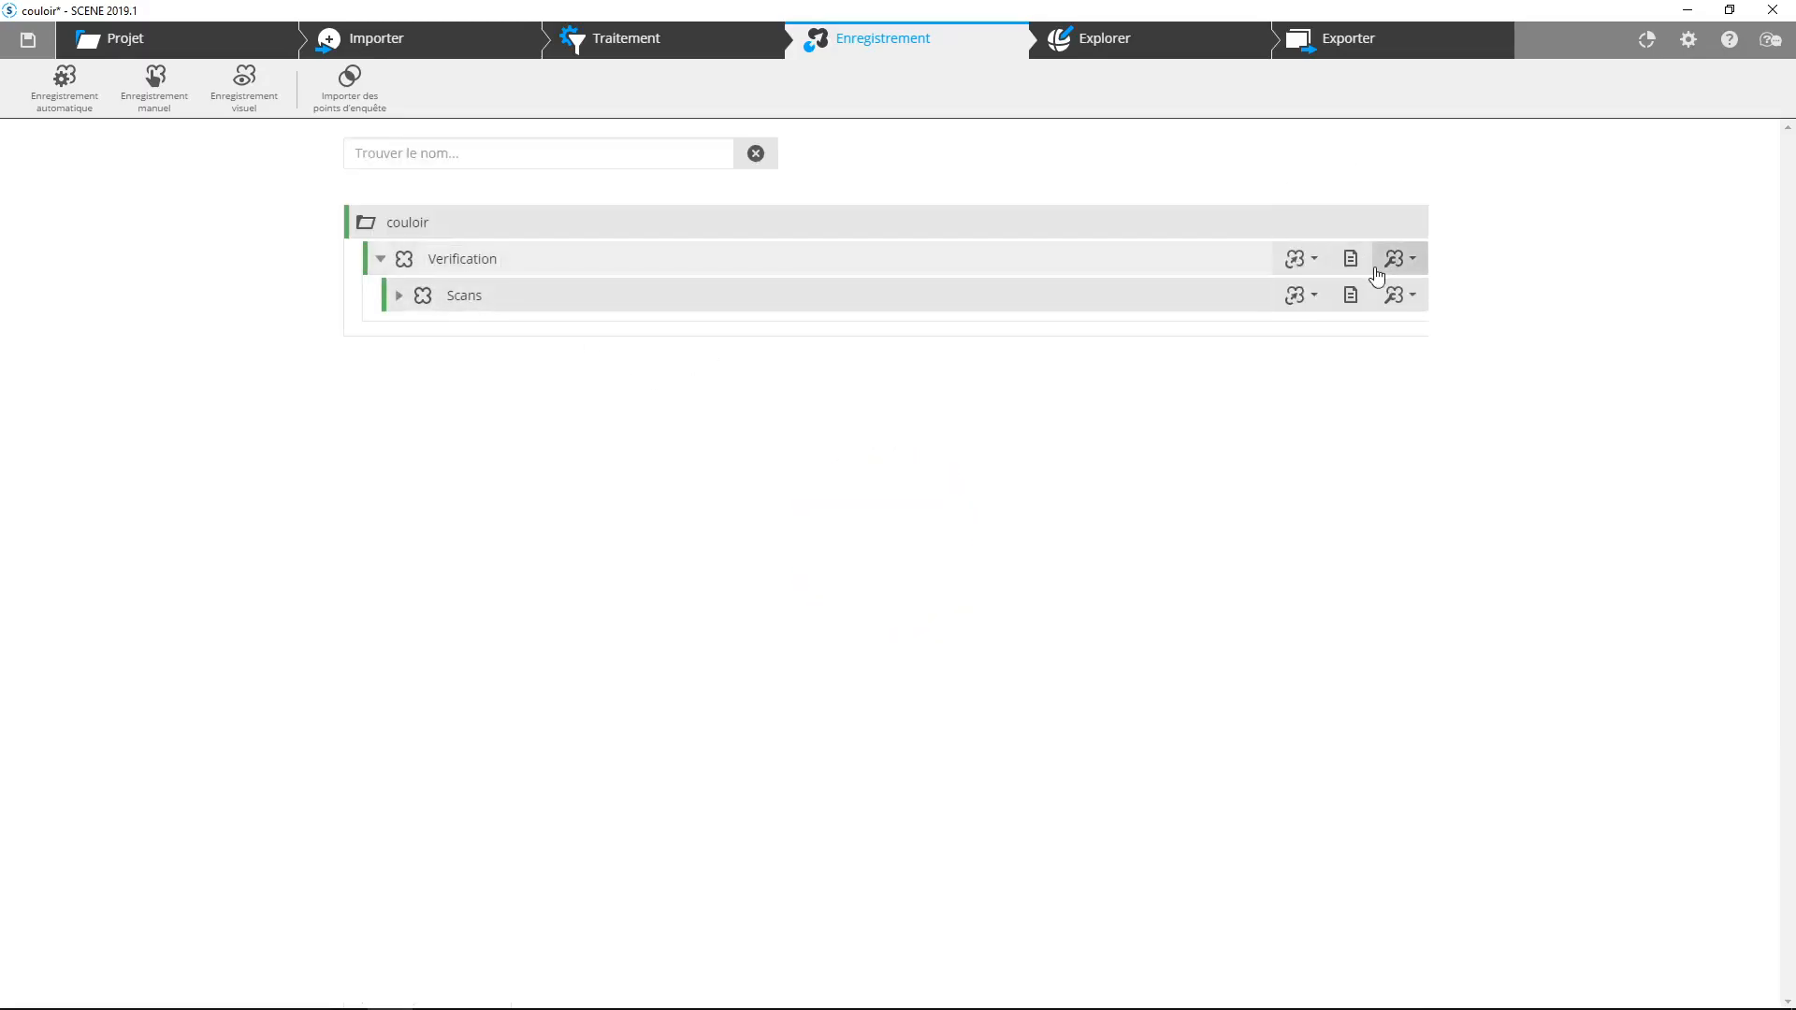
{"action": "left_click", "coordinate": [1352, 260]}
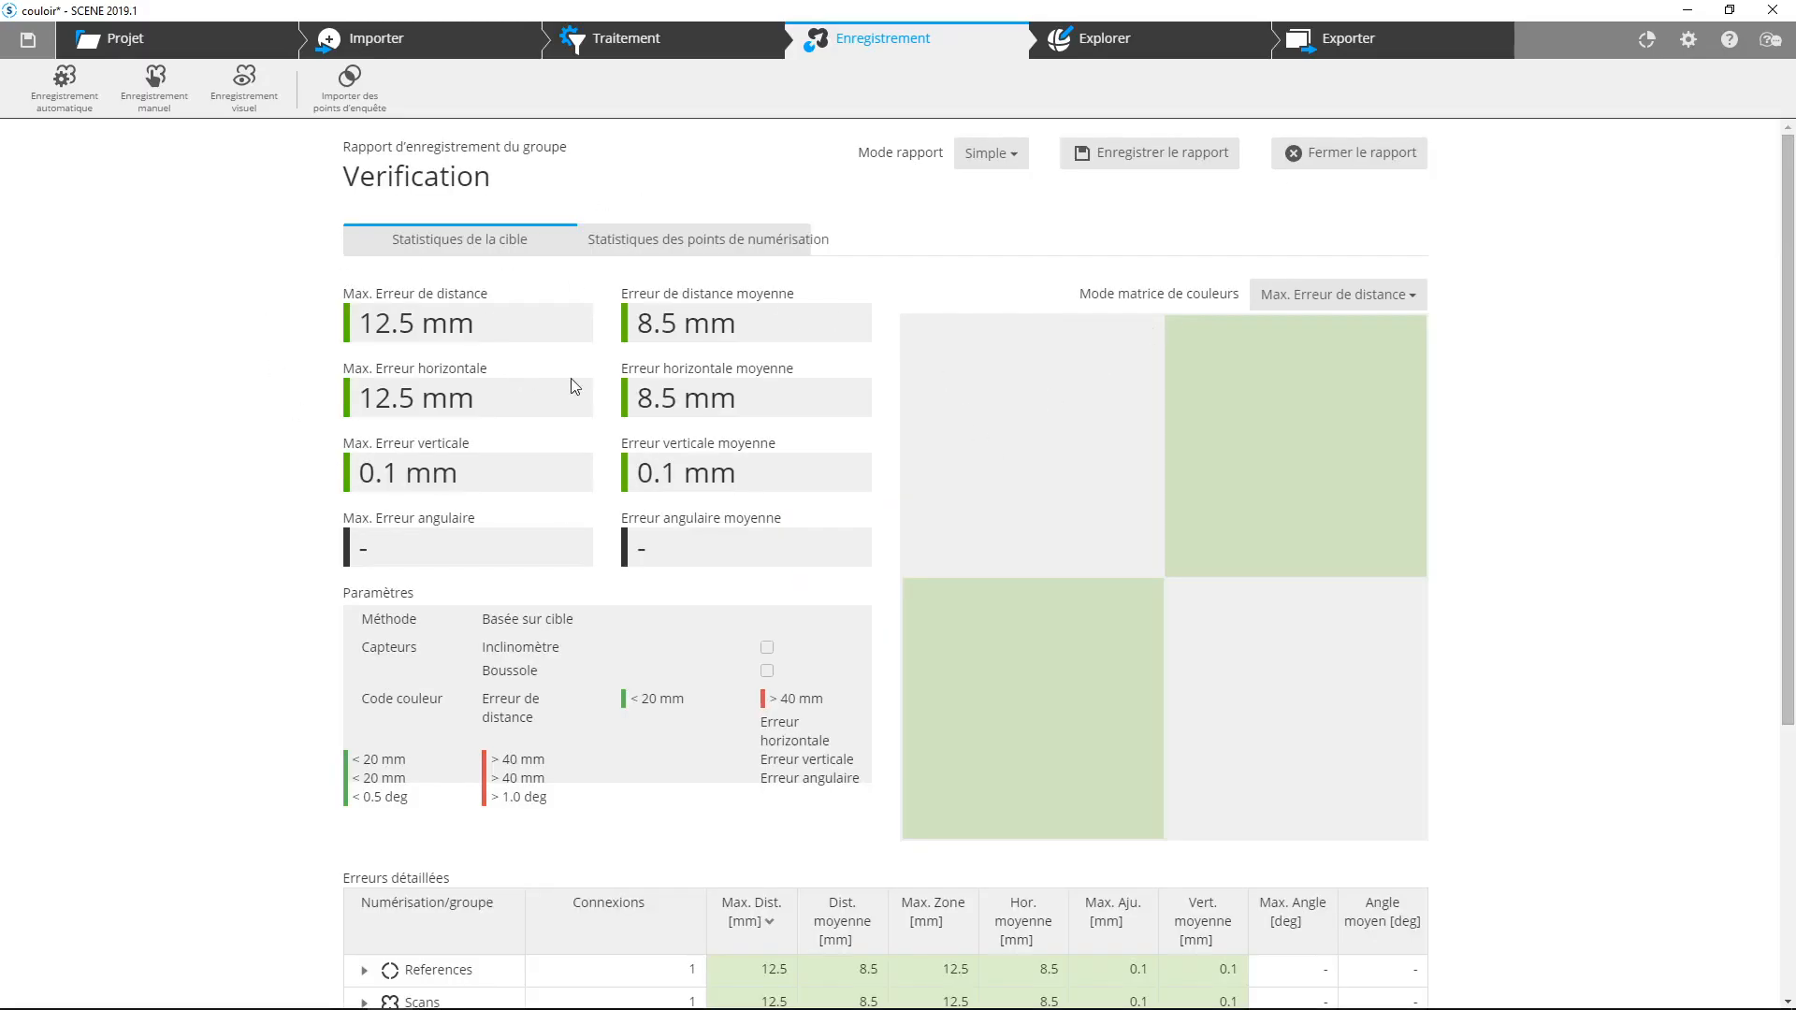